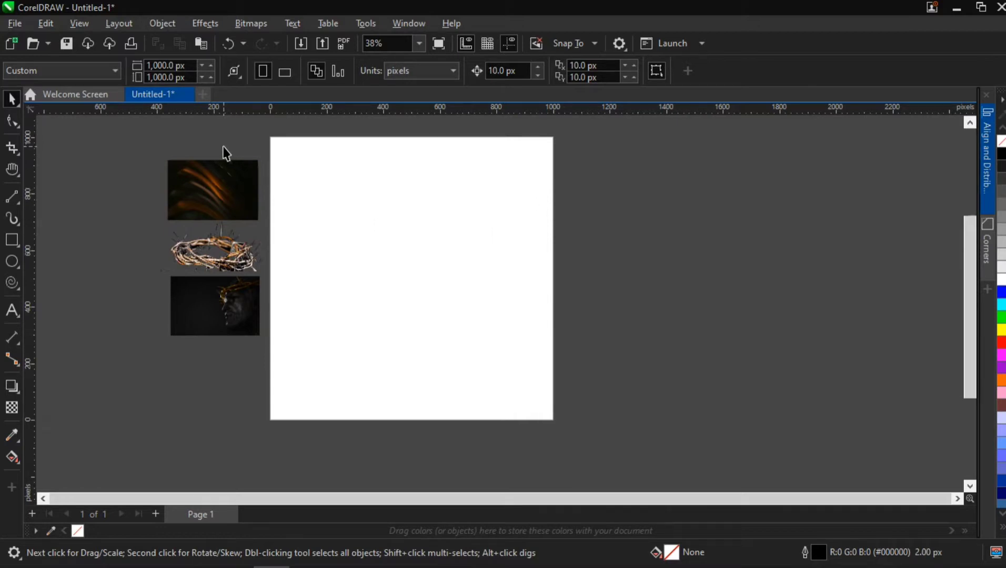
Reposition the orange-streaked texture image and the crown of thorns image slightly in the column beside the page
scroll(226, 153, up, 2)
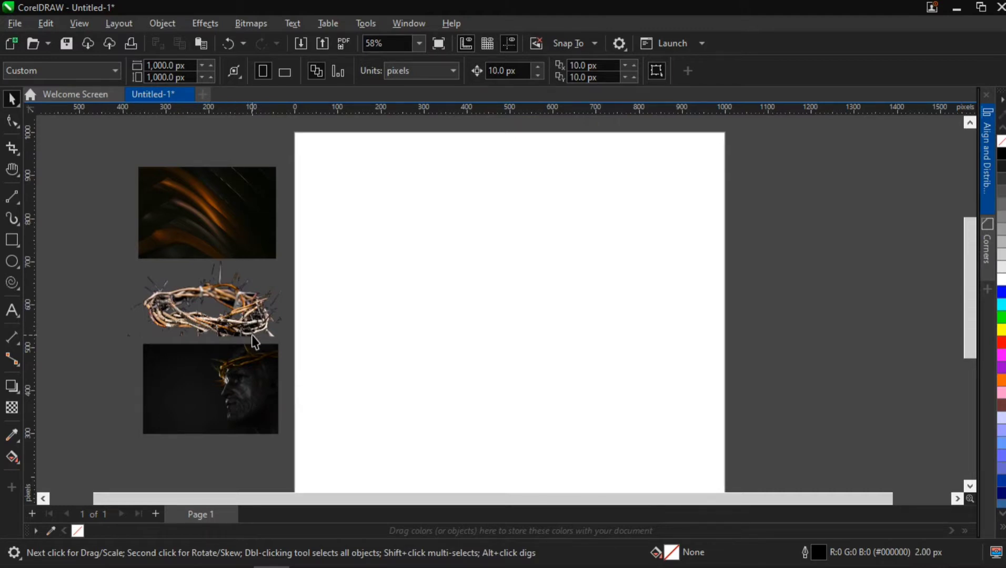
scroll(138, 332, up, 2)
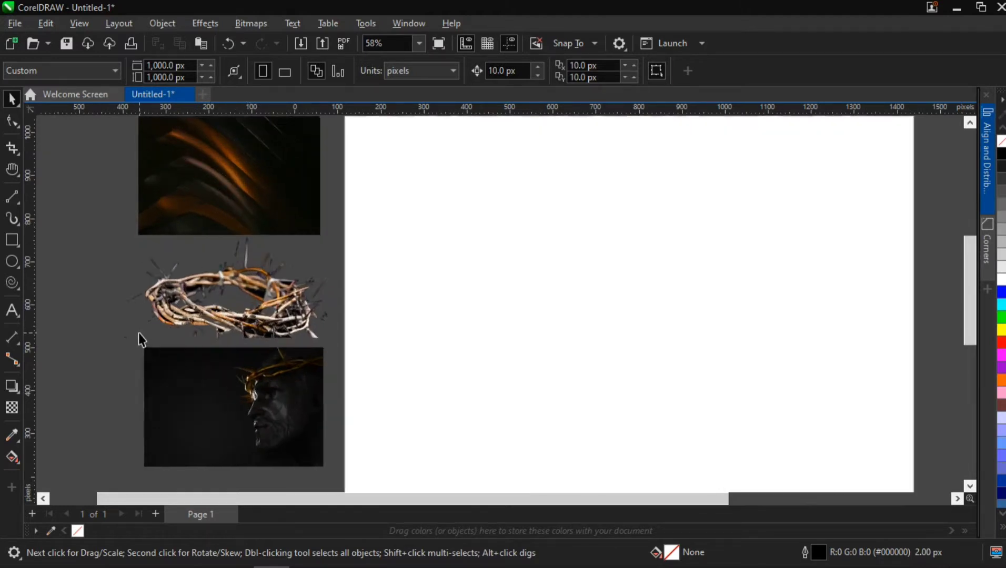
mouse_move(218, 173)
mouse_down()
mouse_move(219, 200)
mouse_move(211, 195)
mouse_move(227, 200)
mouse_move(206, 186)
mouse_up()
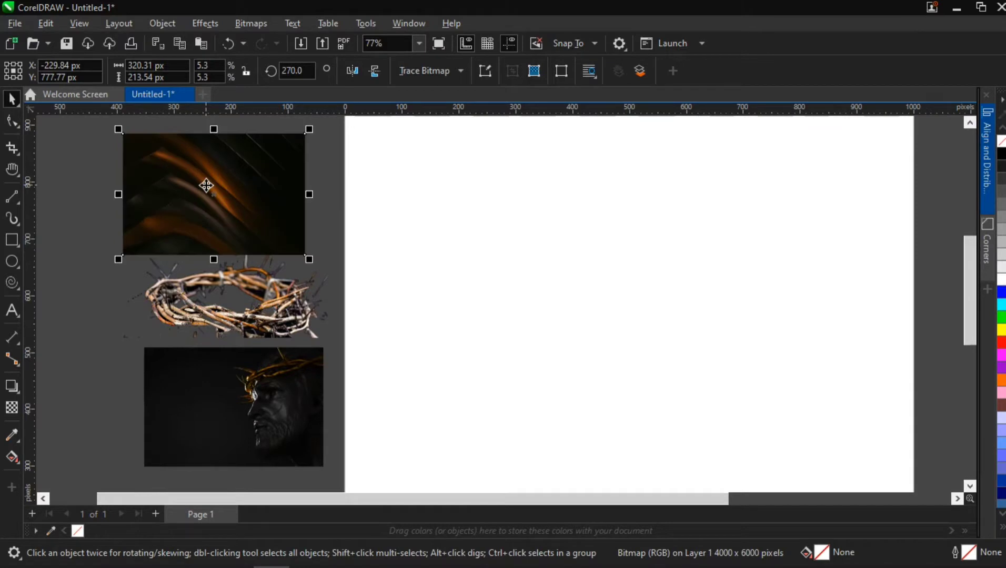
drag(241, 315, 233, 306)
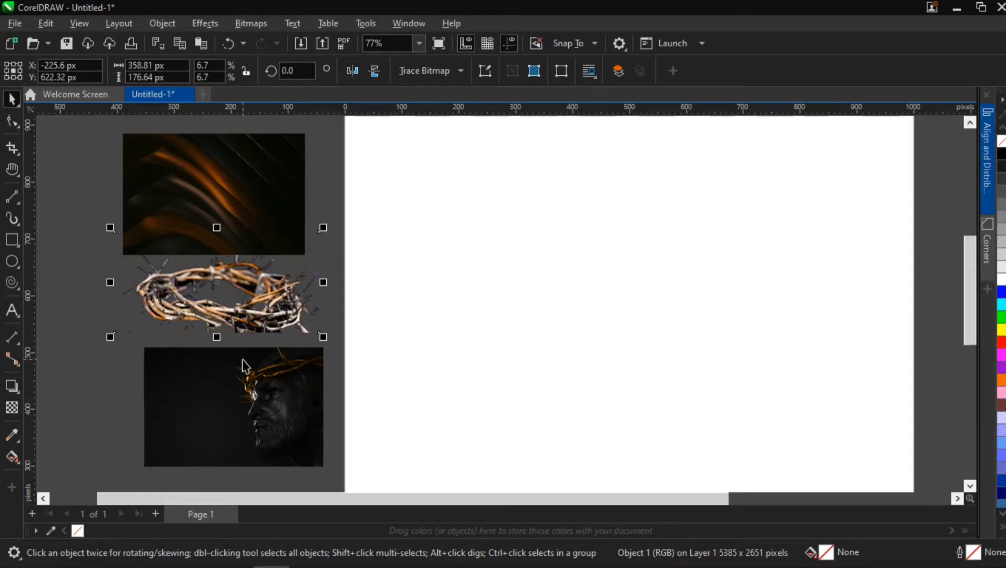
Examine the thorn-crowned face image and the other source images placed beside the page
scroll(266, 394, up, 1)
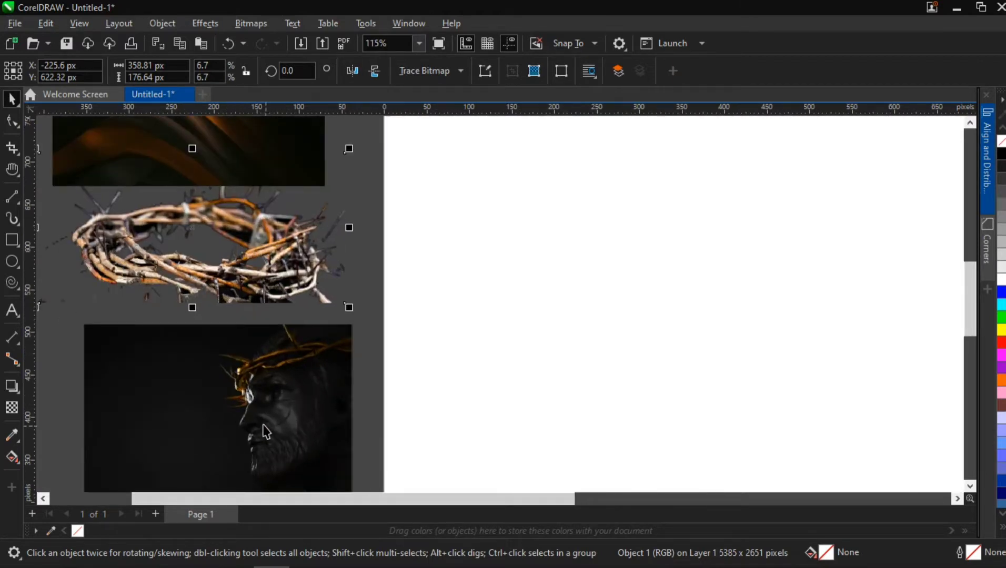
key(h)
drag(262, 420, 266, 379)
scroll(265, 379, up, 1)
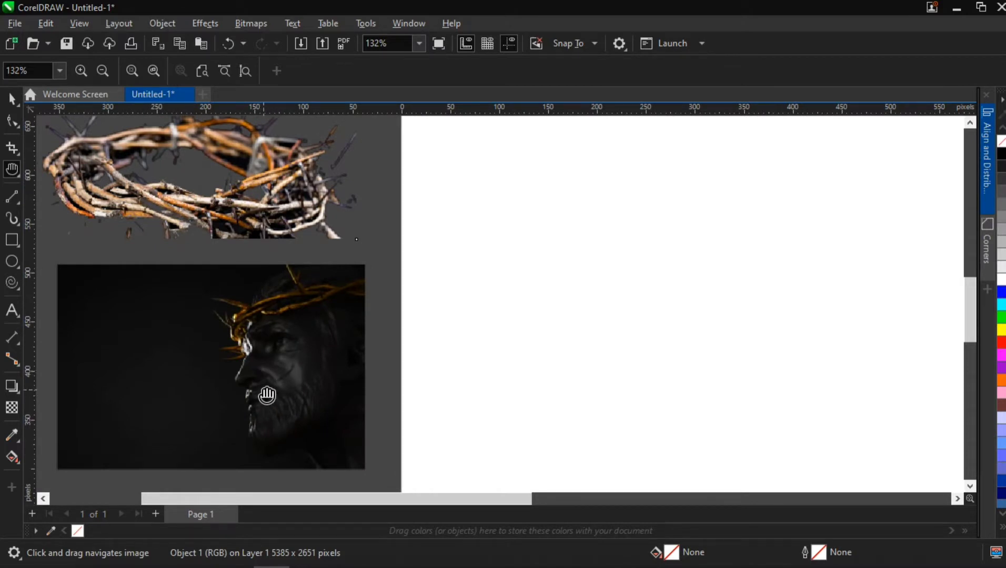
scroll(267, 395, down, 5)
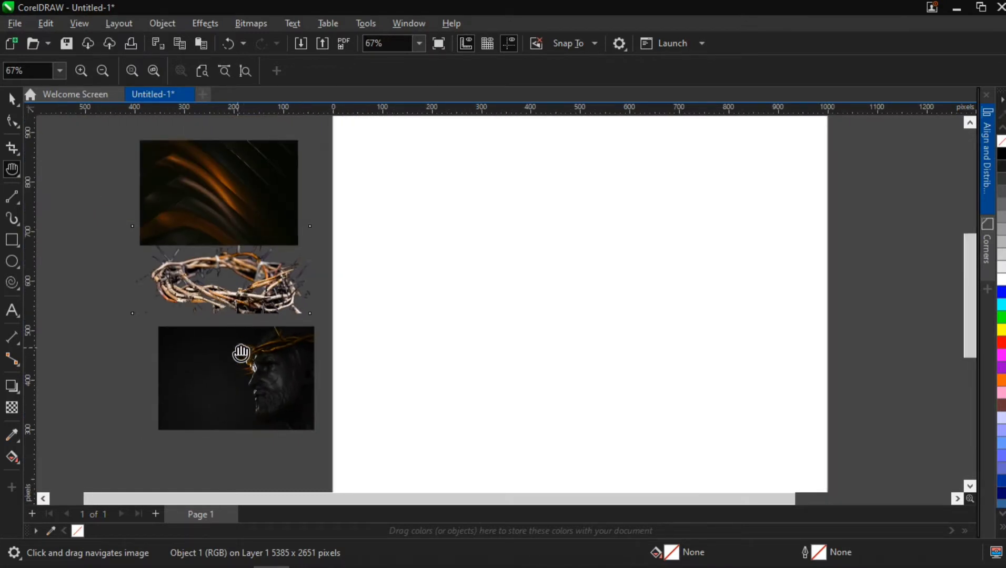
key(space)
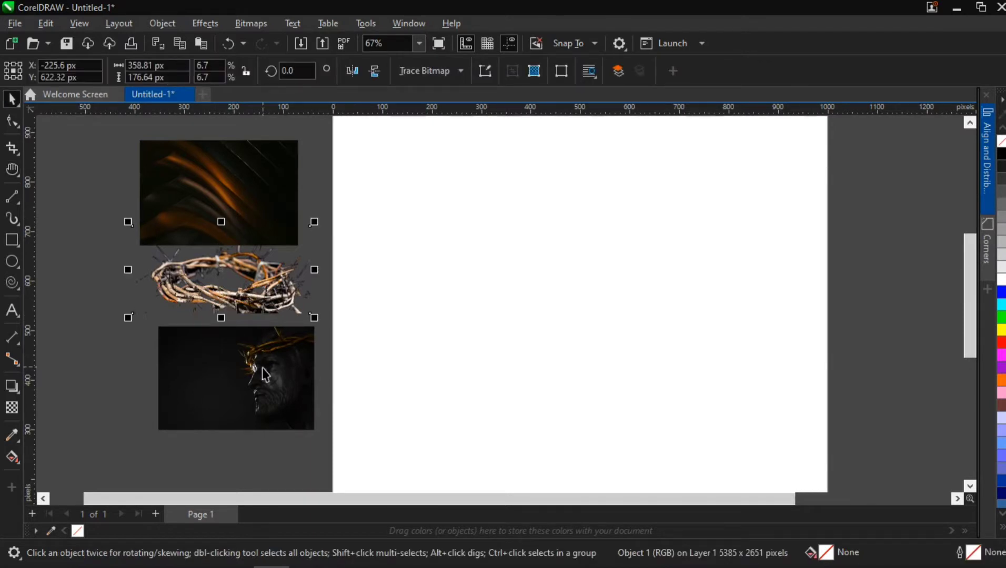
key(space)
scroll(260, 364, down, 3)
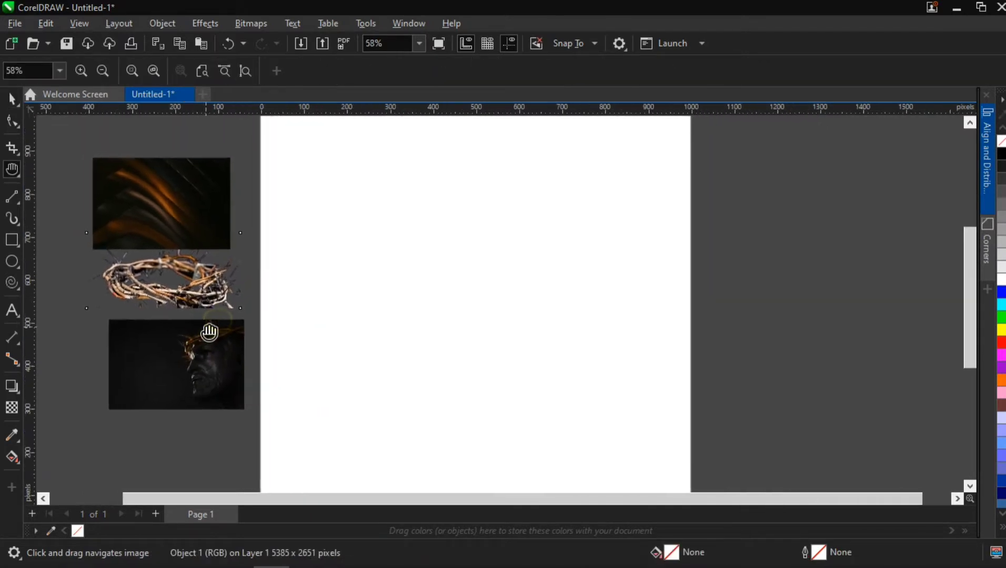
scroll(252, 326, down, 3)
key(space)
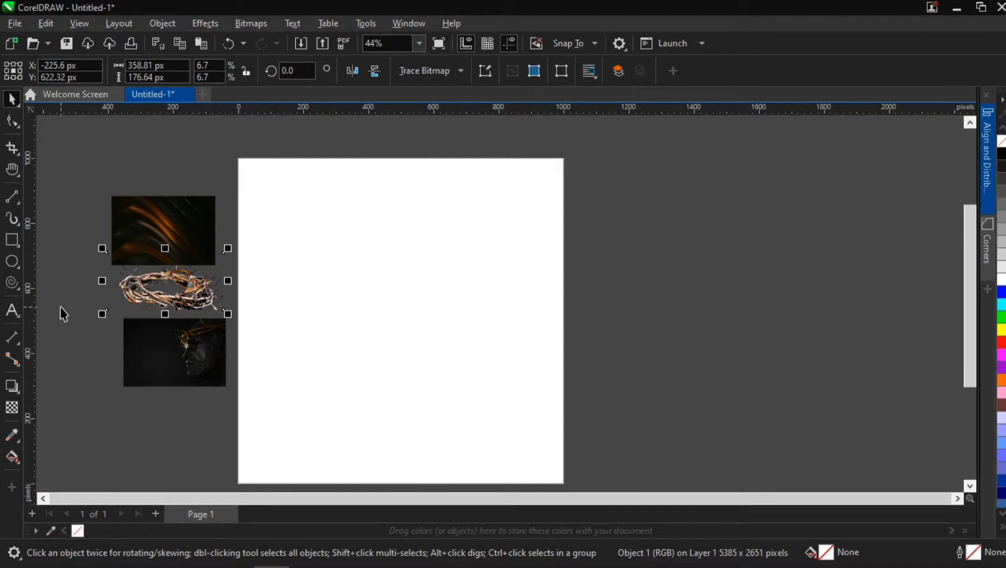
Add the artistic text "April" and centre it on the page
click(13, 310)
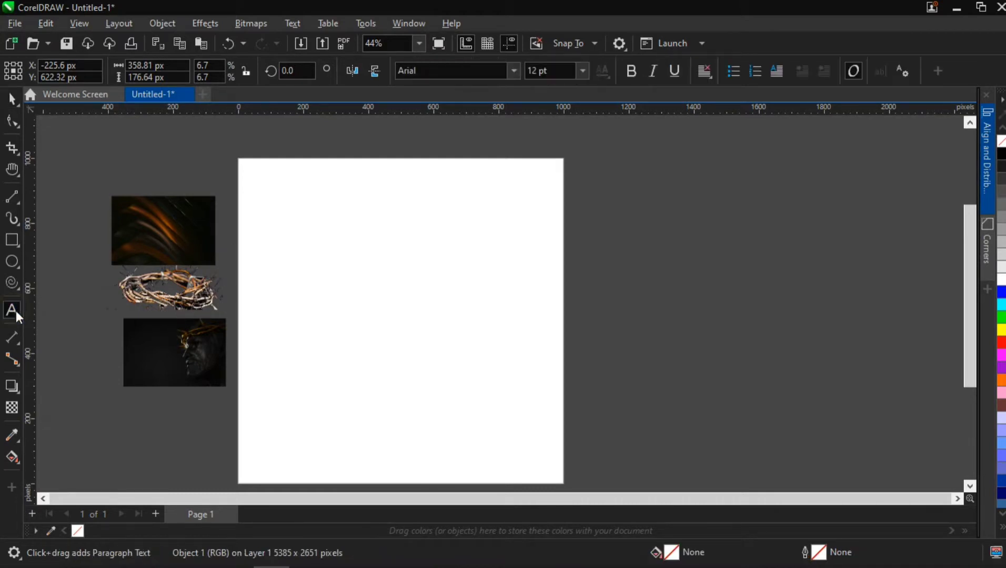
click(336, 323)
text(April)
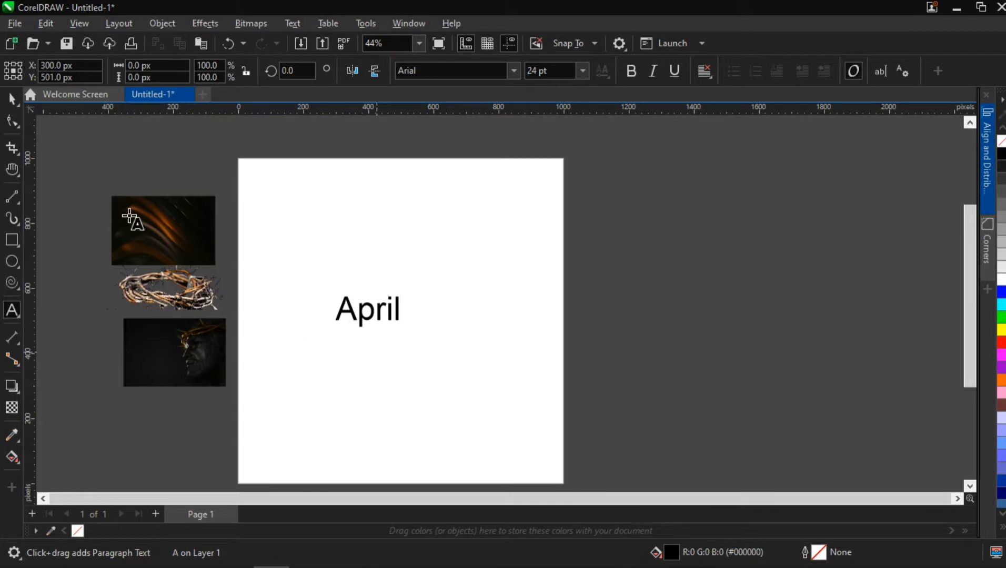
click(12, 99)
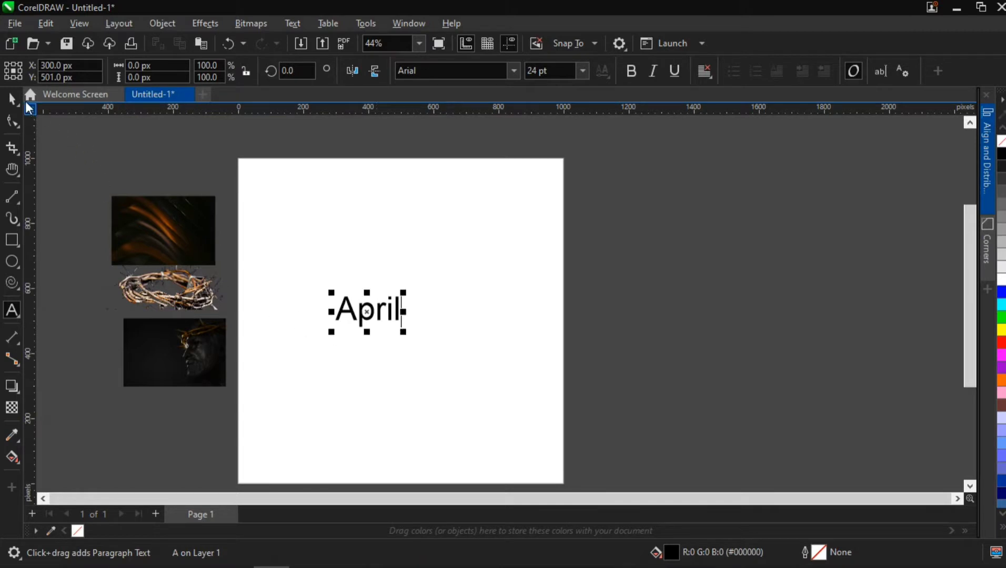
key(p)
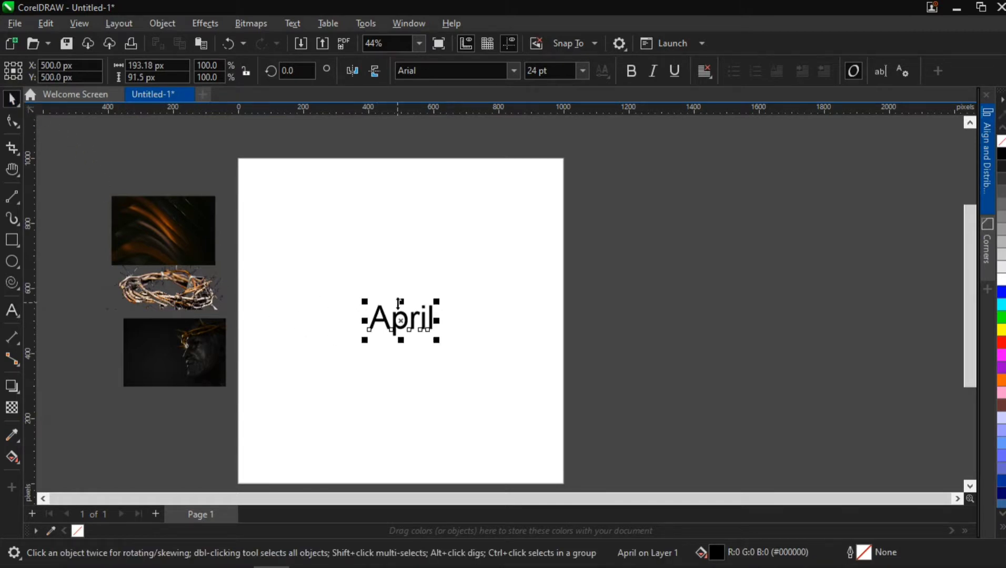
Set the April text in the Righteous font and enlarge it from its centre to about 375 px wide
click(511, 77)
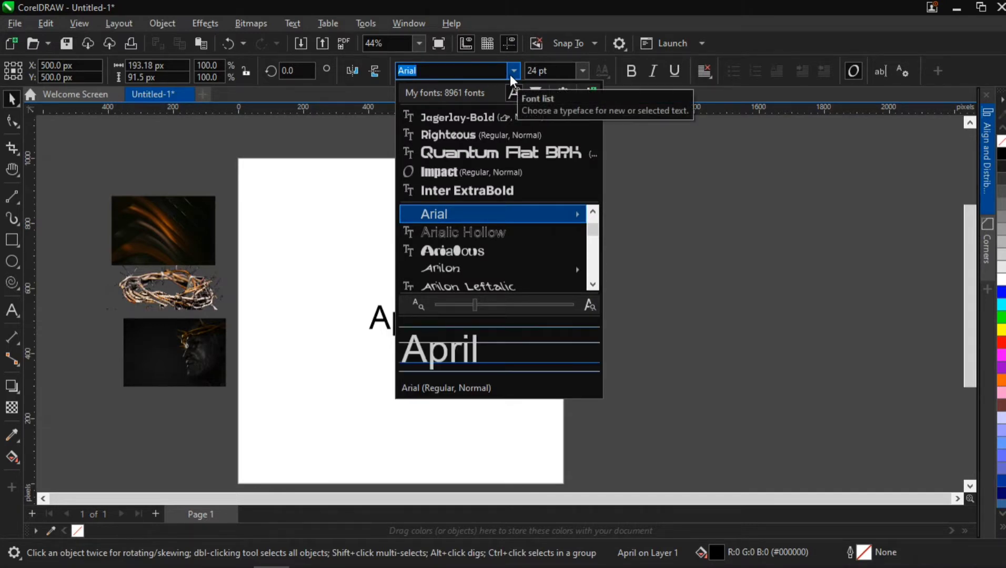
click(484, 134)
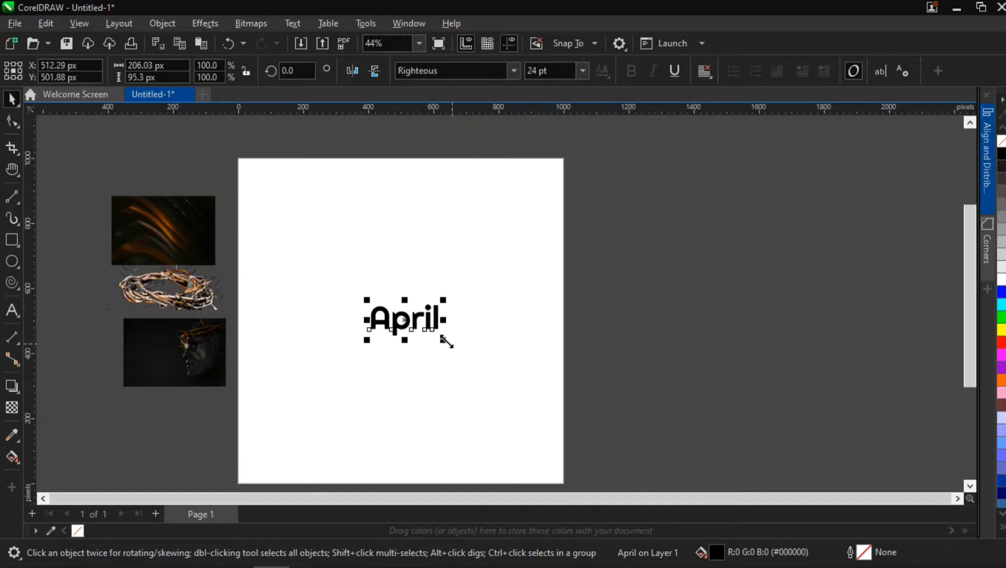
drag(446, 342, 471, 383)
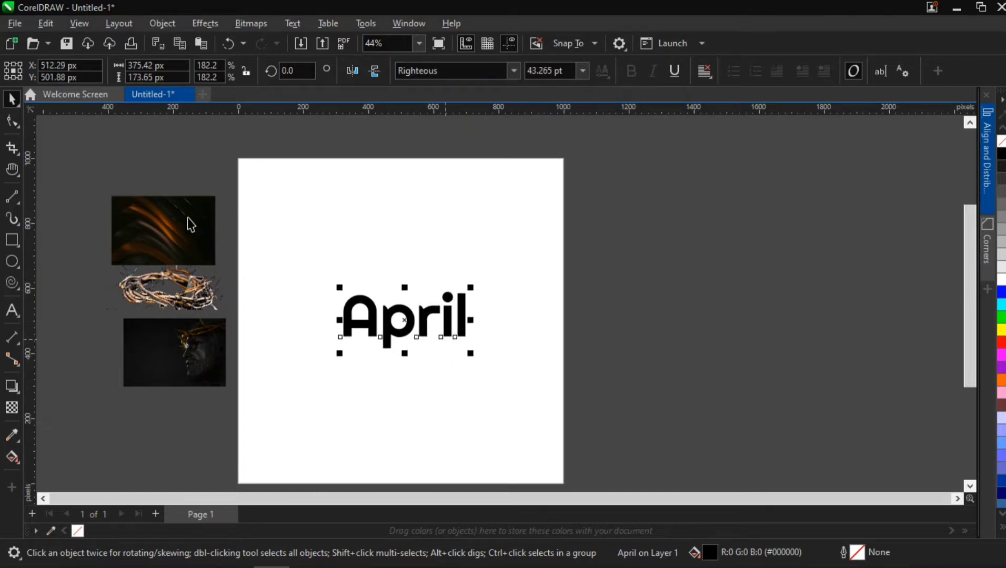
Draw a rectangle of about 550 × 93 px below the April text near the page's lower edge
drag(92, 156, 284, 395)
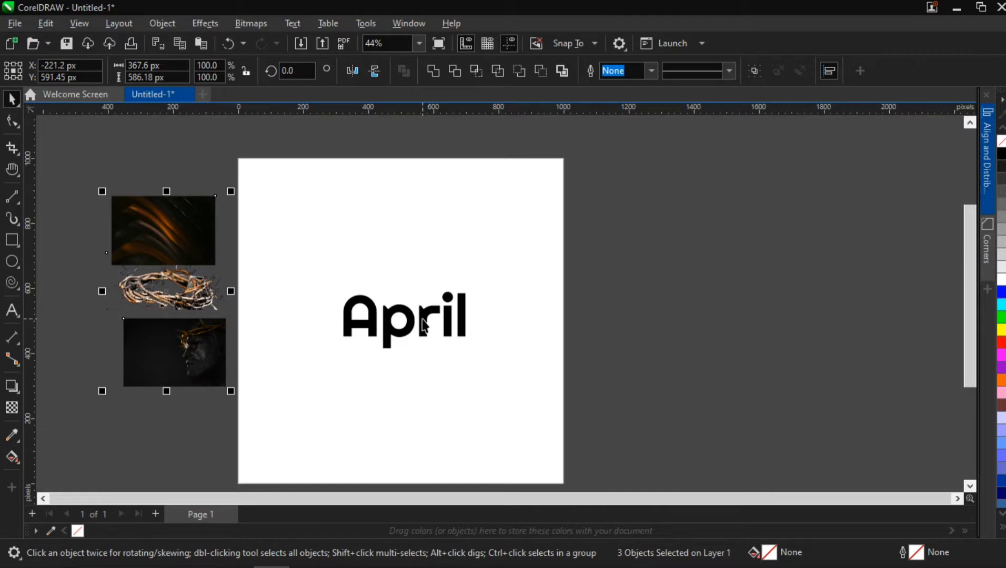
scroll(446, 434, up, 1)
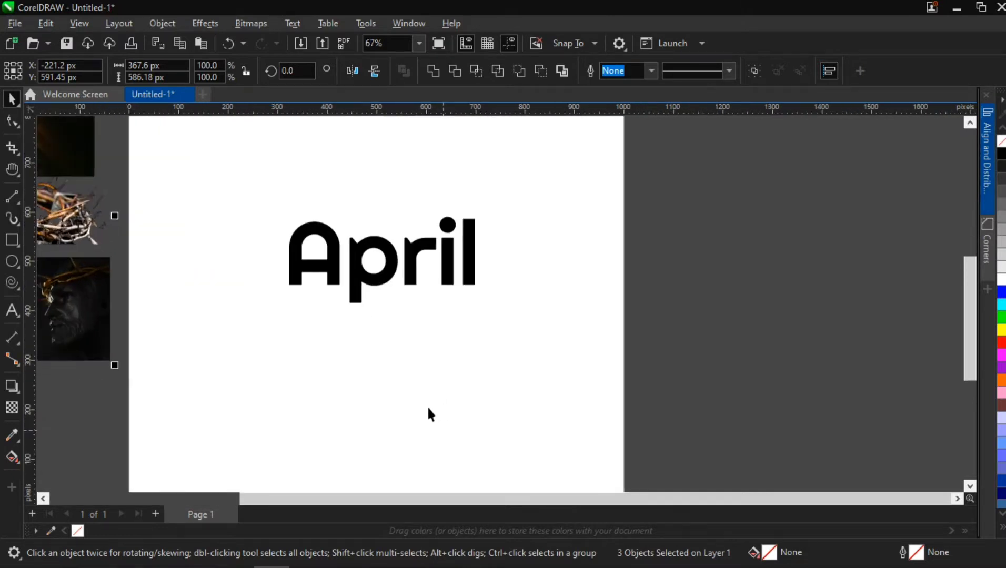
click(11, 243)
drag(237, 406, 509, 451)
key(space)
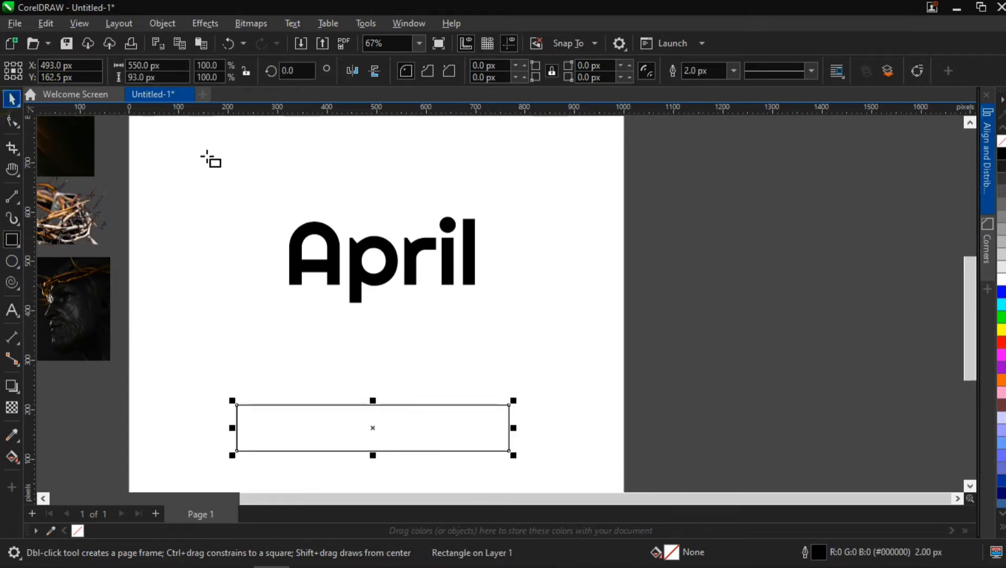
key(space)
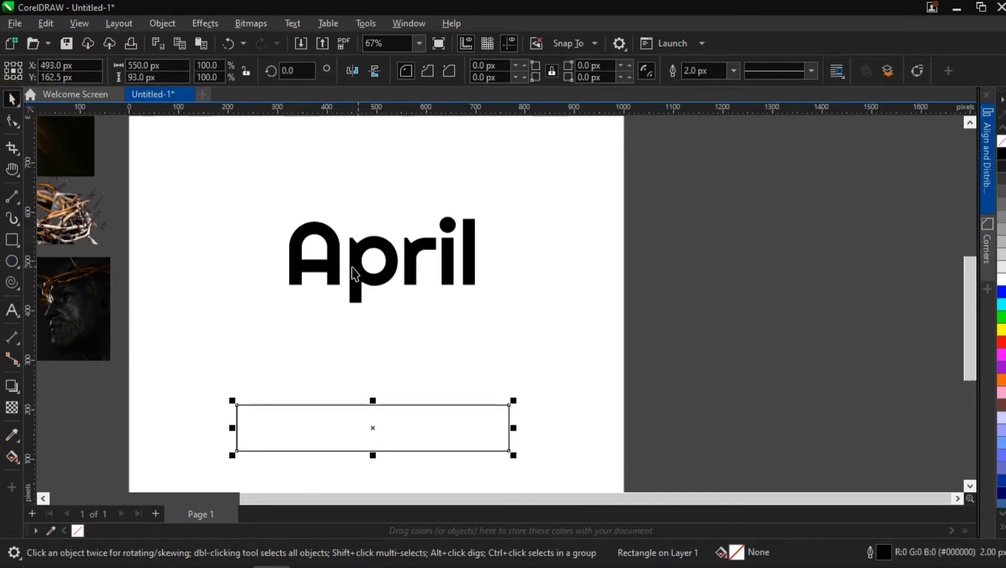
Shift the April text vertically to about Y 507 px and place a duplicate of it beside the page
click(352, 267)
drag(350, 268, 348, 254)
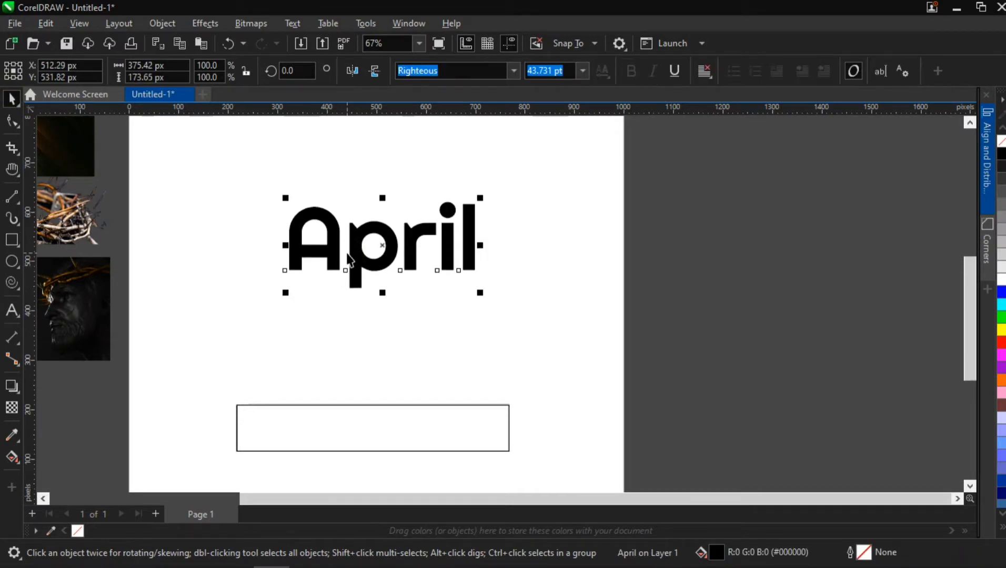
click(347, 254)
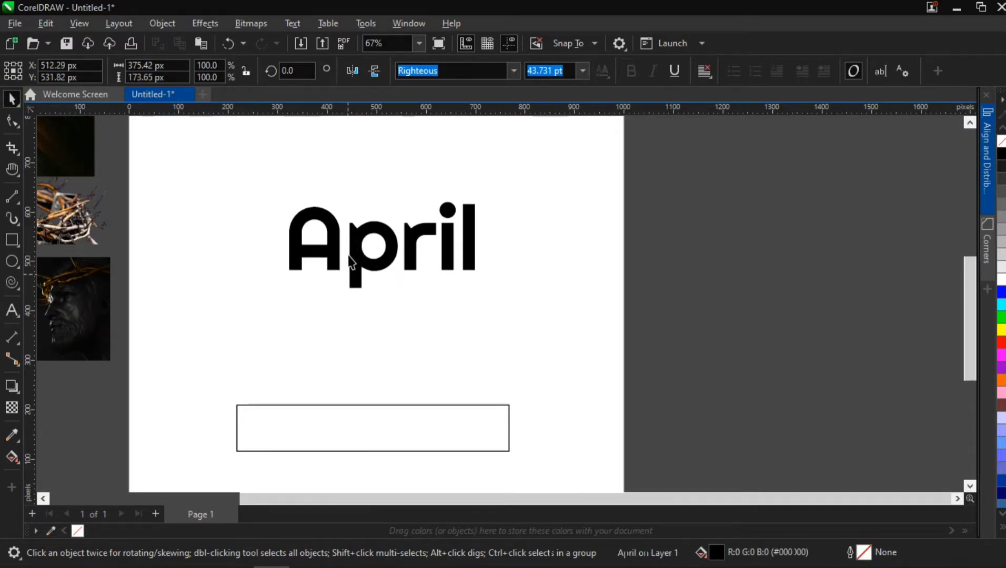
click(353, 257)
drag(353, 257, 355, 270)
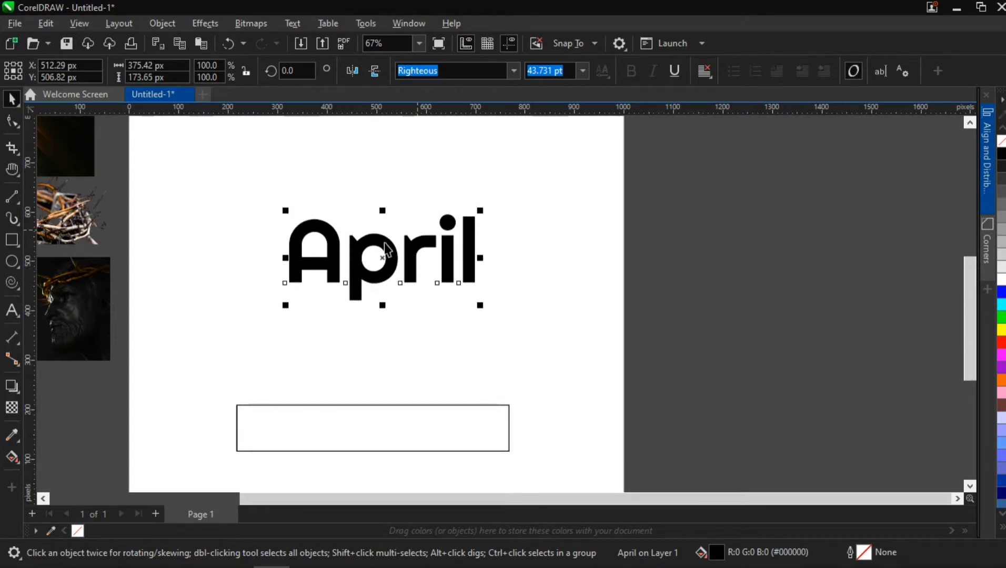
drag(323, 233, 713, 269)
right_click(713, 270)
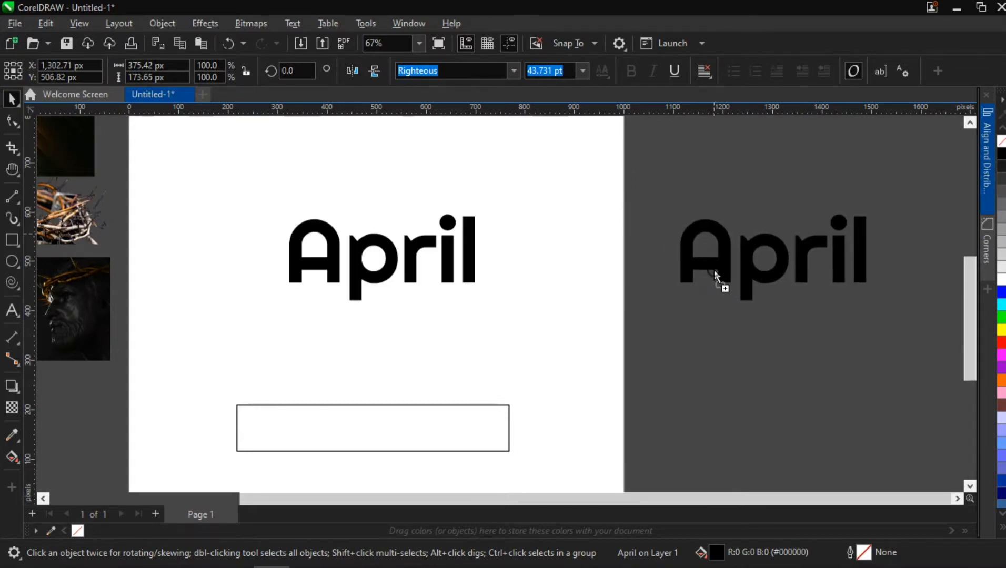
Convert the April text on the page to curves and break the curve apart into separate shapes
click(360, 258)
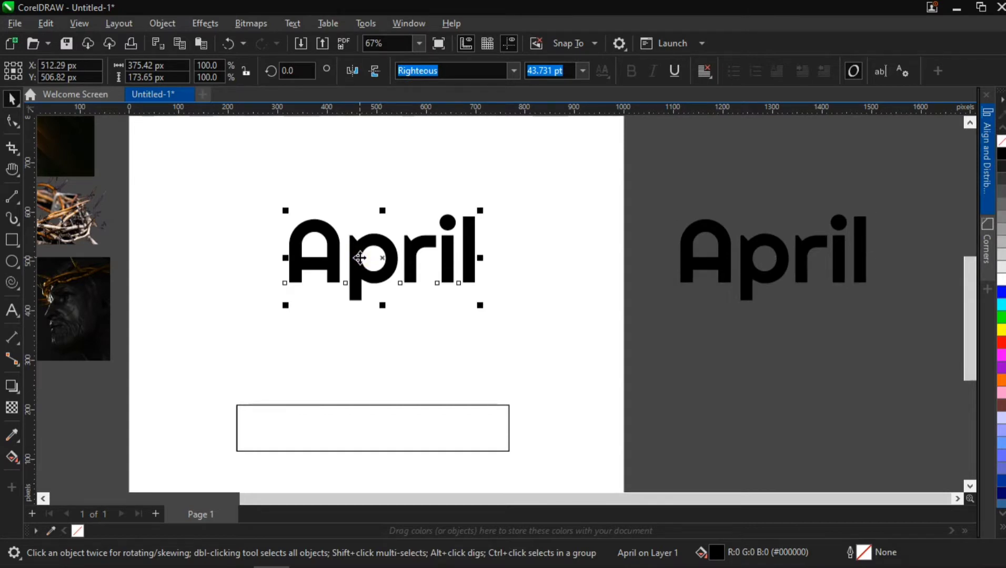
key(ctrl+q)
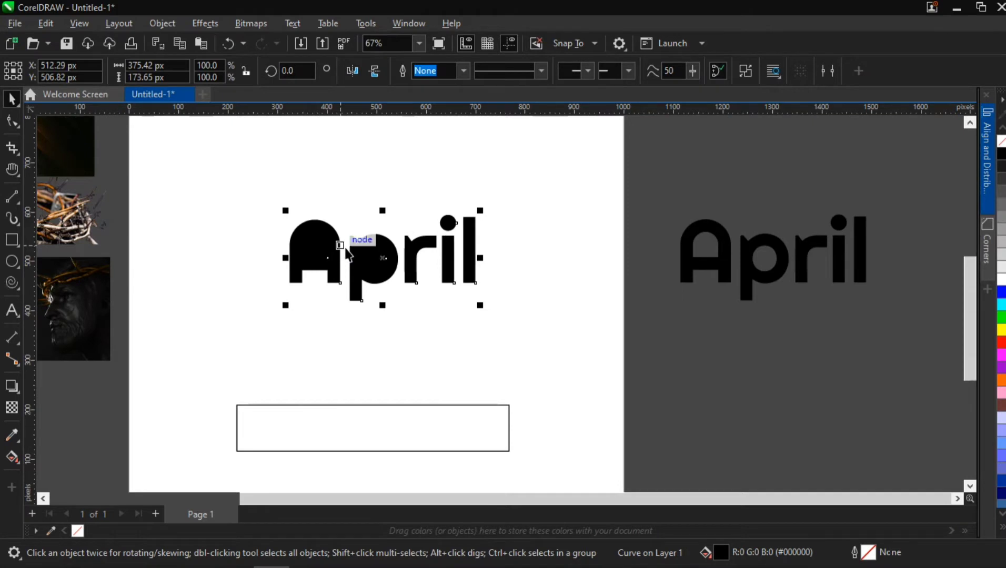
key(ctrl+k)
Trim the inner counter shape out of the letter A's body and delete the leftover inner shape
scroll(316, 246, up, 2)
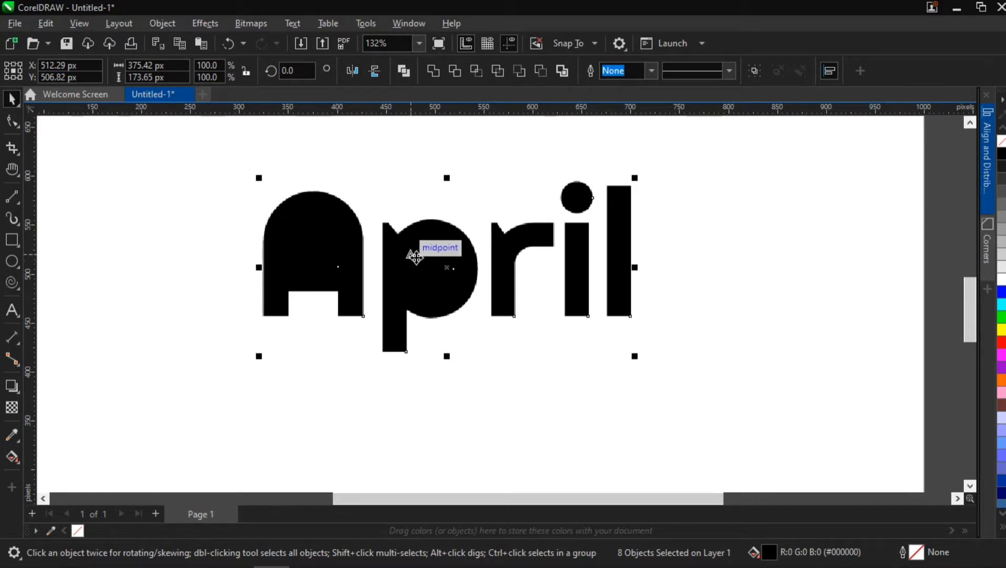
click(404, 216)
click(319, 231)
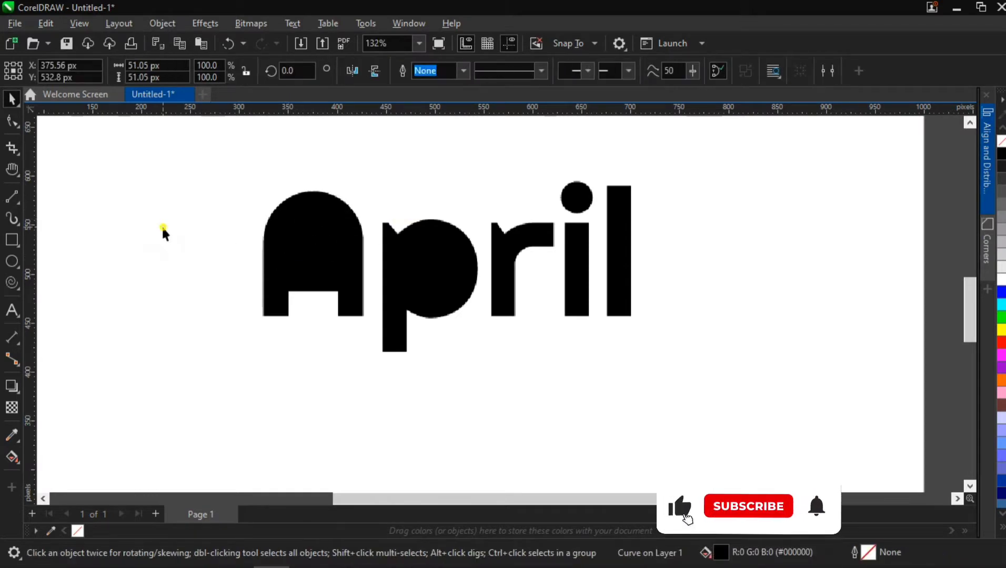
click(185, 205)
drag(330, 258, 386, 287)
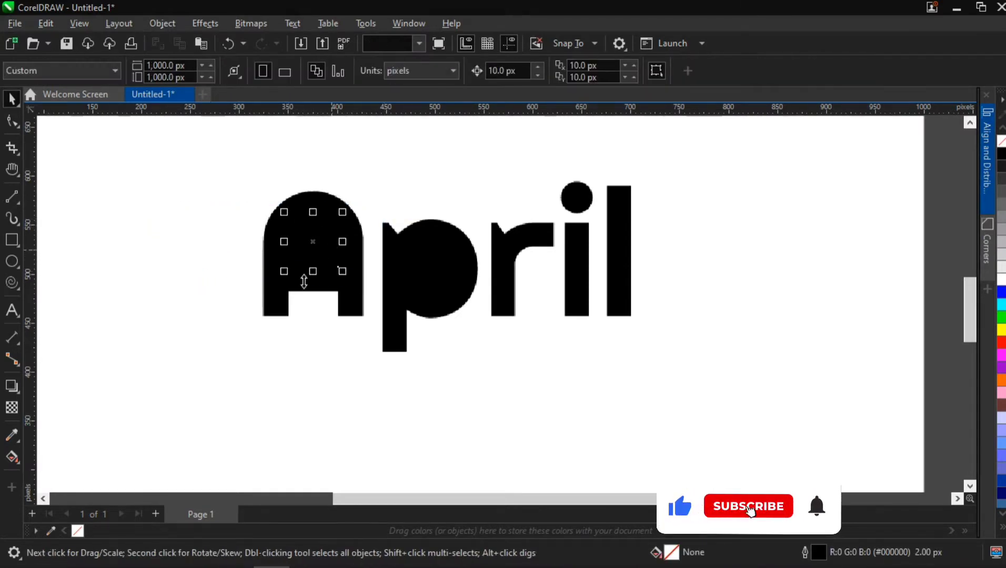
shift+click(275, 298)
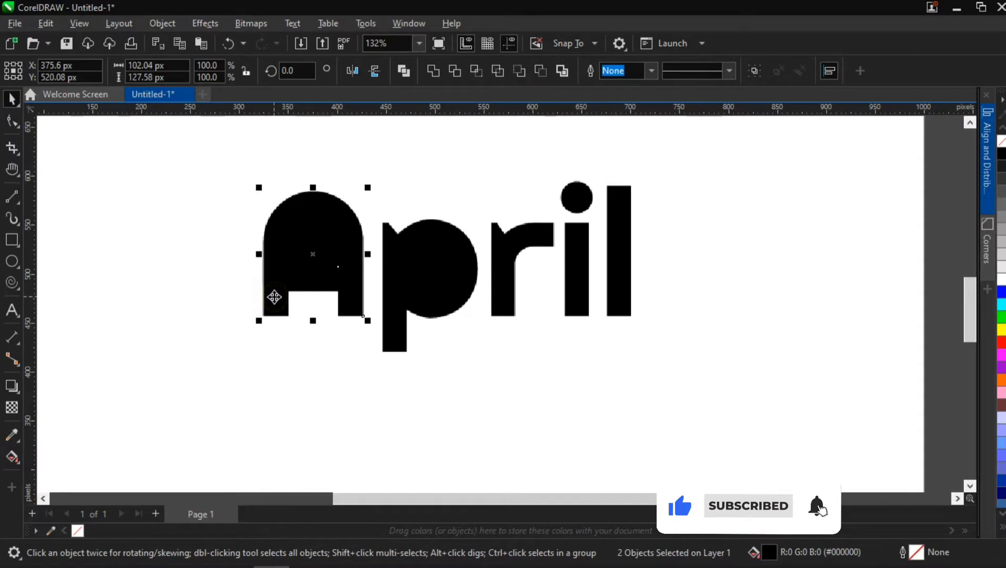
click(454, 73)
click(390, 173)
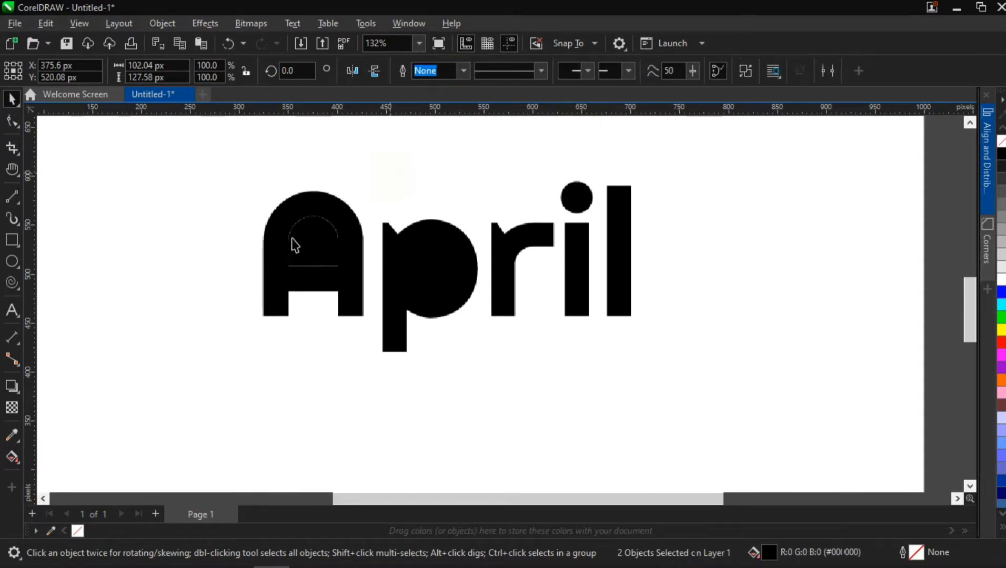
click(309, 242)
key(Delete)
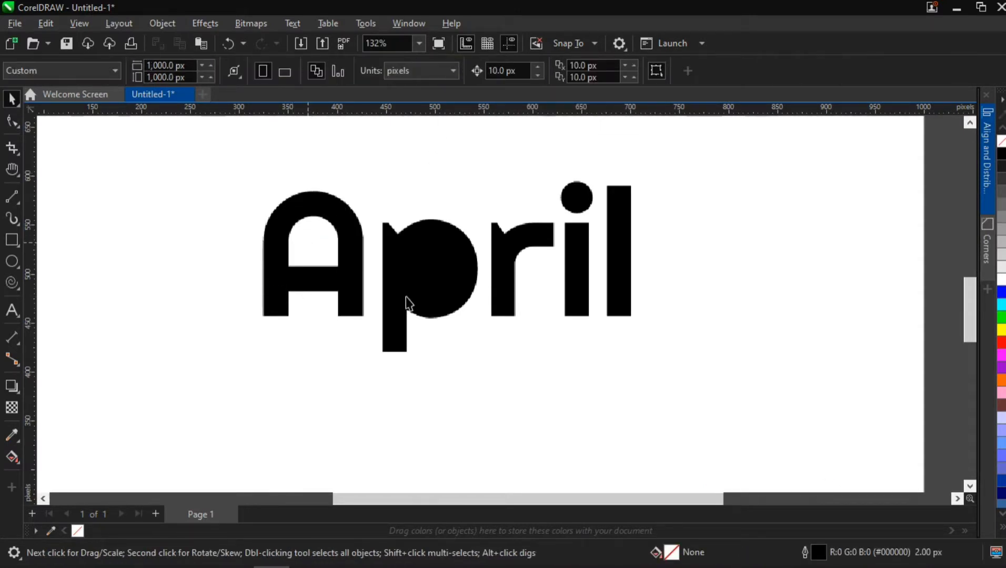
Trim the inner counter shape out of the letter p's body and delete the leftover inner shape
click(425, 280)
drag(368, 167, 477, 322)
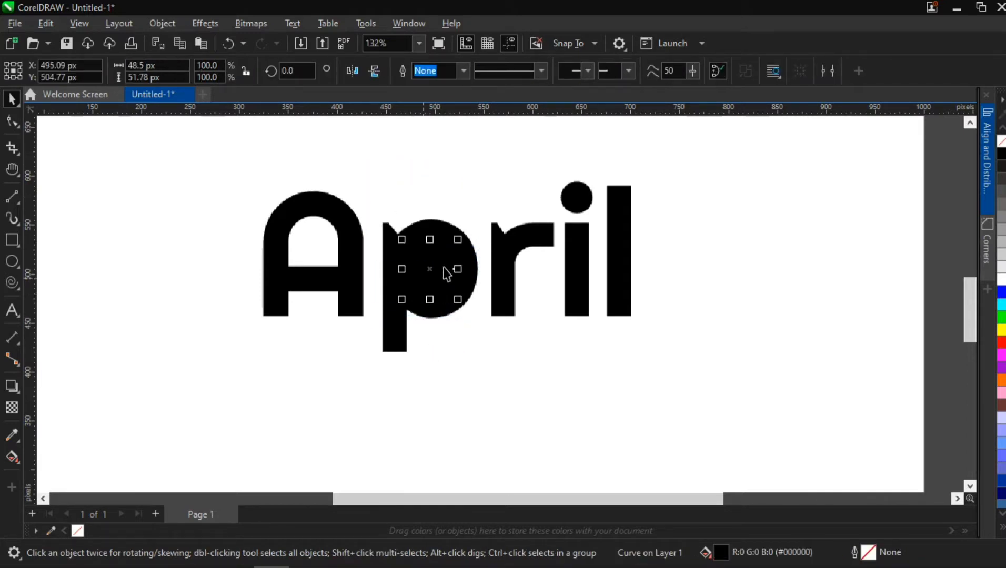
shift+click(393, 341)
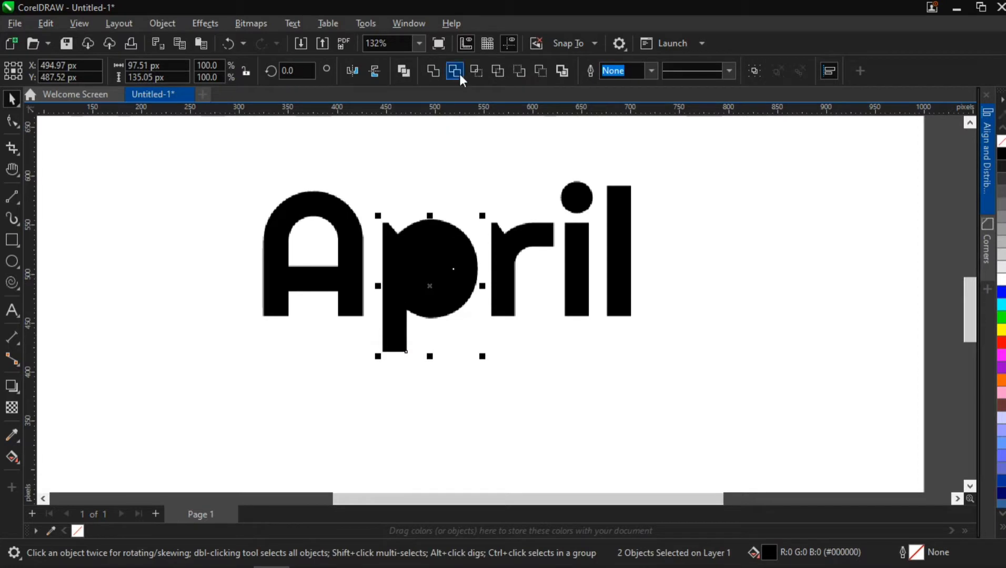
click(431, 189)
click(431, 263)
key(Delete)
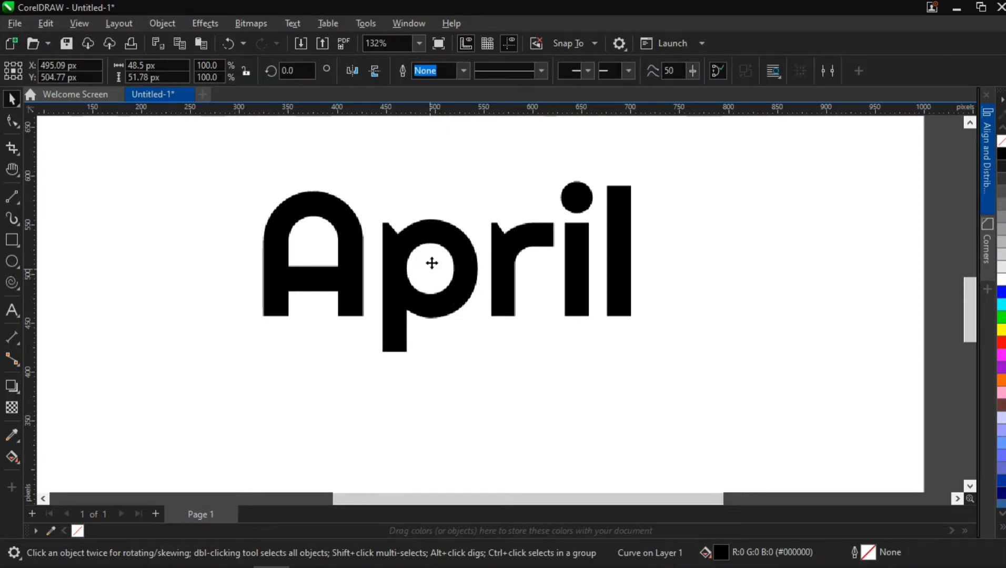
Extend both legs of the letter A straight down by about 248 px to the rectangle's upper edge
scroll(430, 260, down, 1)
key(h)
drag(432, 395, 423, 328)
key(space)
scroll(404, 259, up, 1)
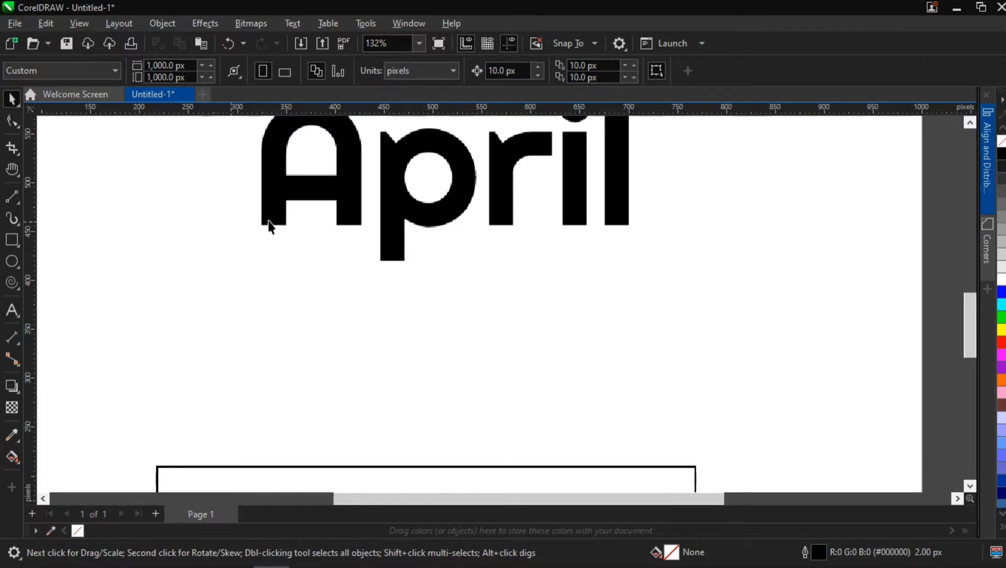
click(8, 125)
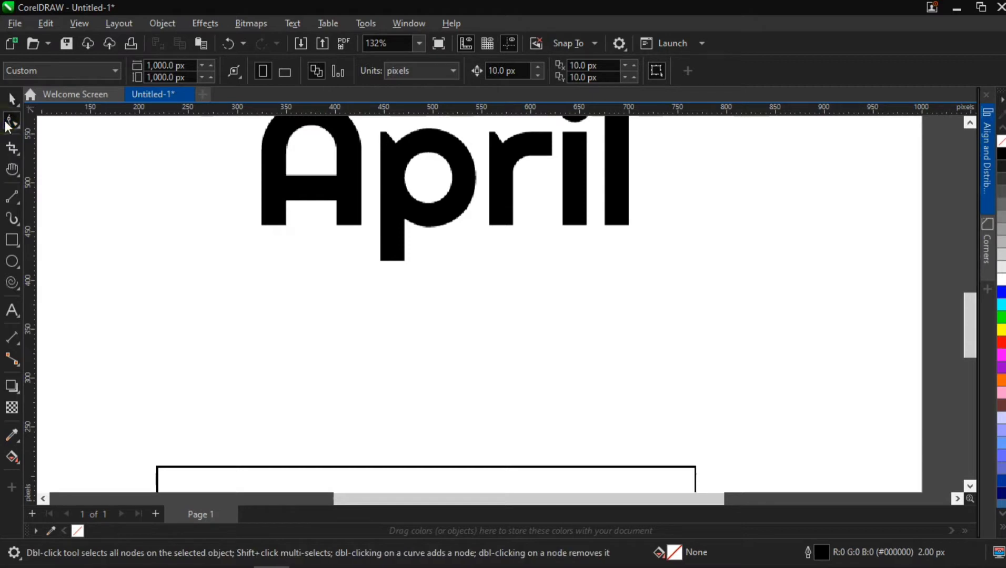
click(272, 224)
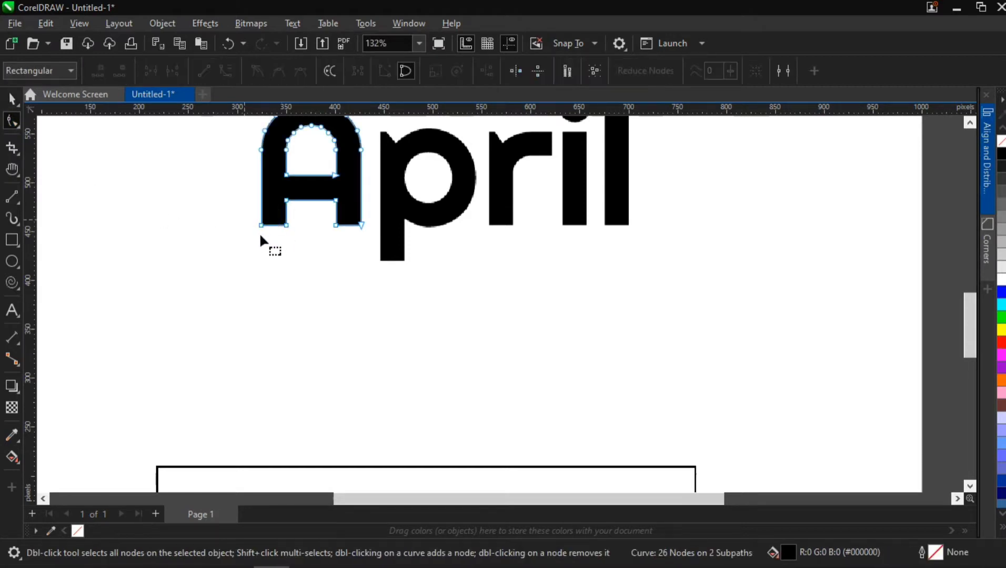
scroll(260, 232, up, 2)
drag(244, 207, 325, 237)
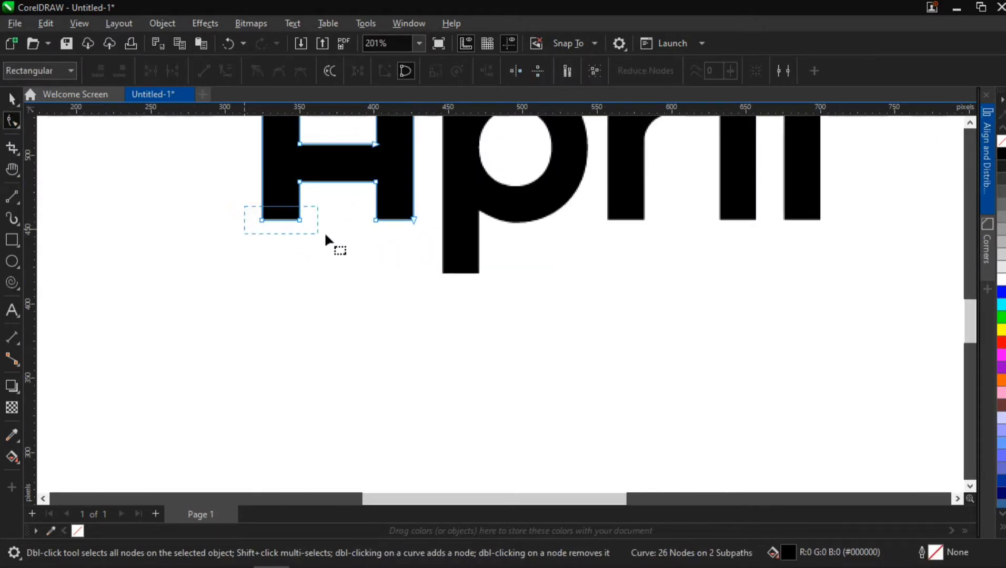
drag(425, 238, 426, 238)
scroll(394, 354, down, 2)
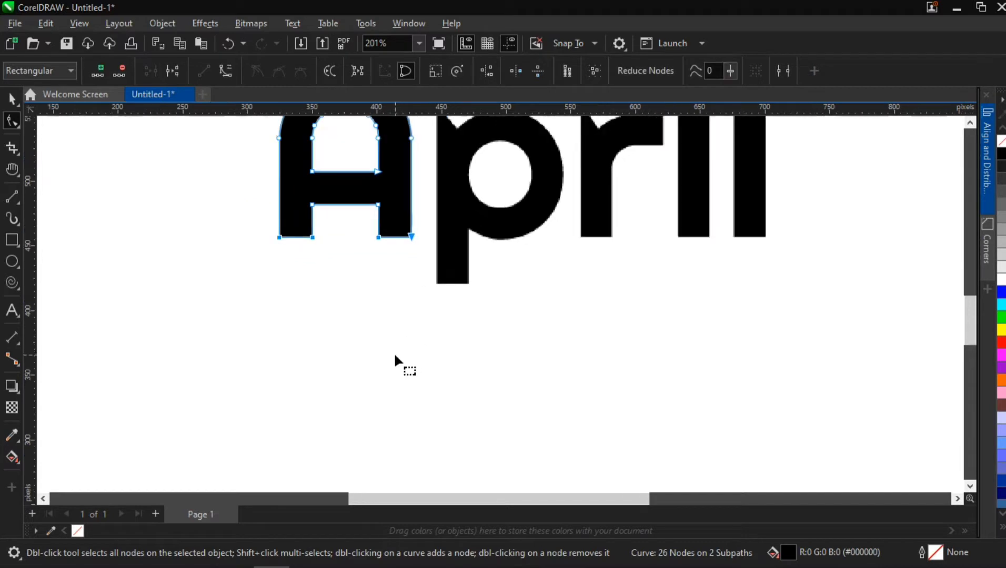
scroll(392, 360, down, 1)
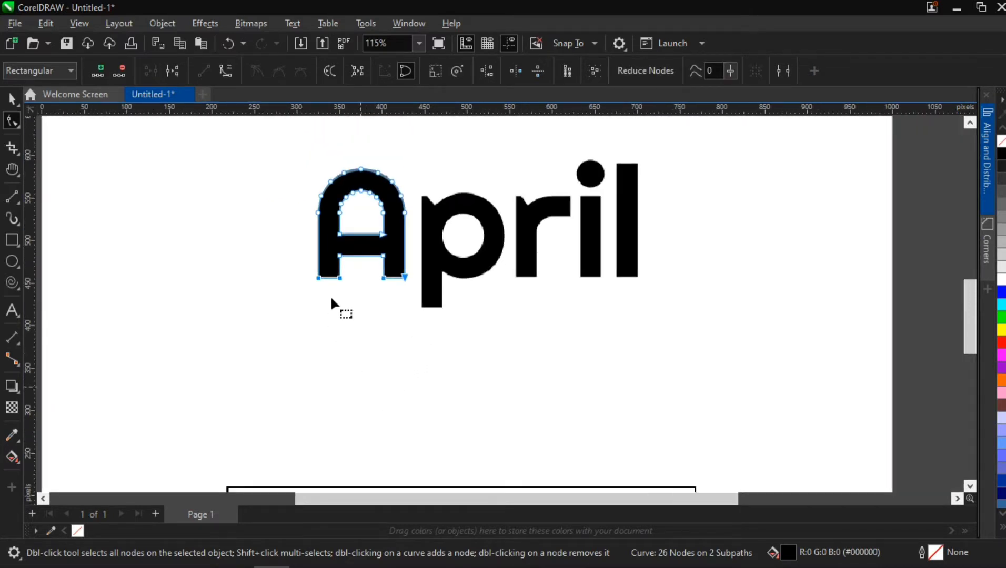
drag(330, 279, 324, 424)
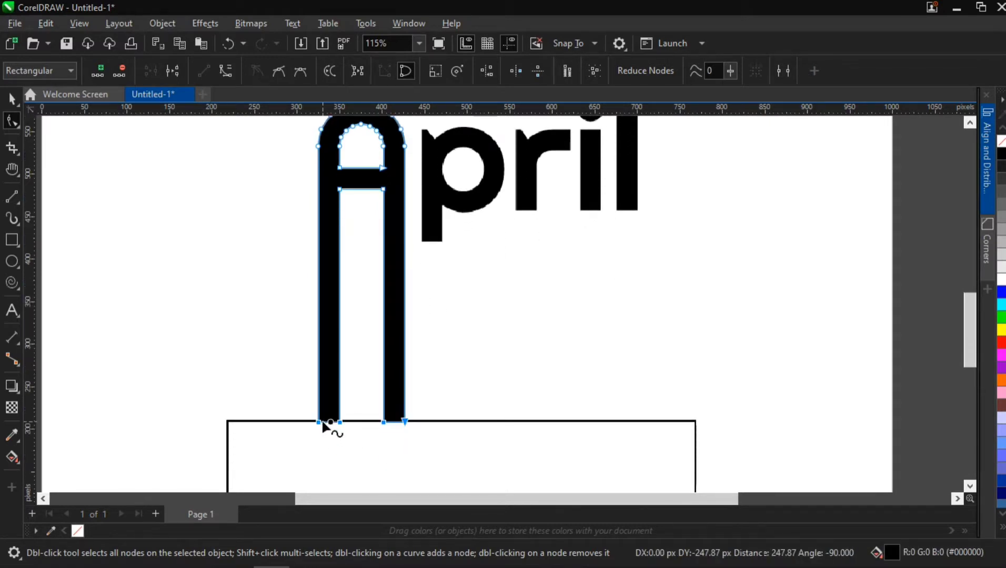
Extend the stem of the letter p straight down to the rectangle's upper edge
click(470, 421)
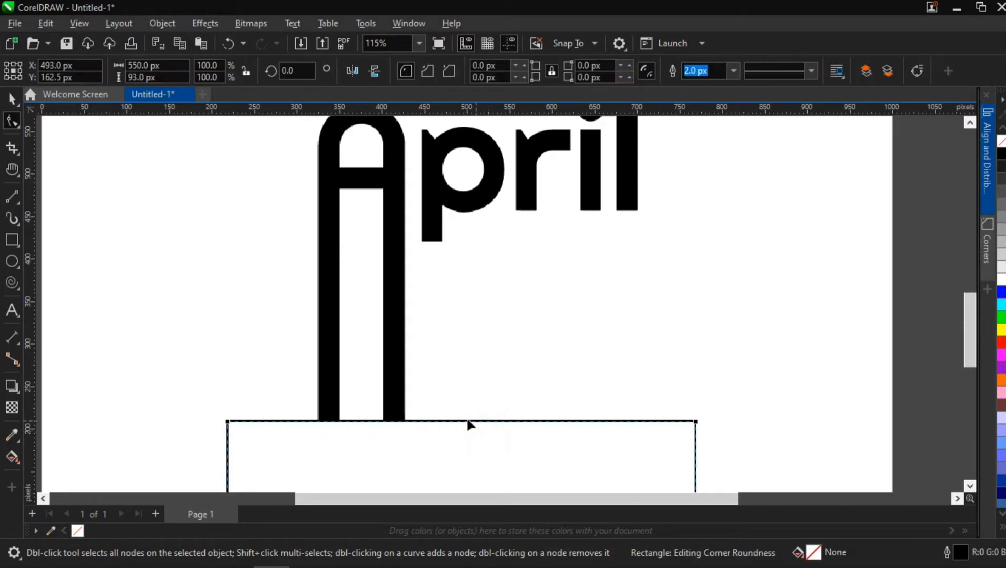
click(10, 102)
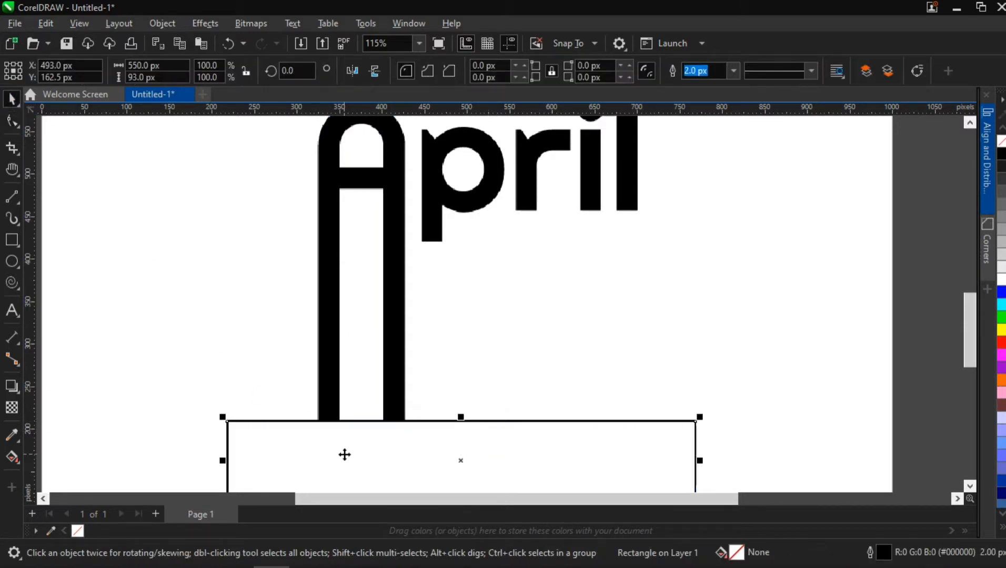
click(443, 451)
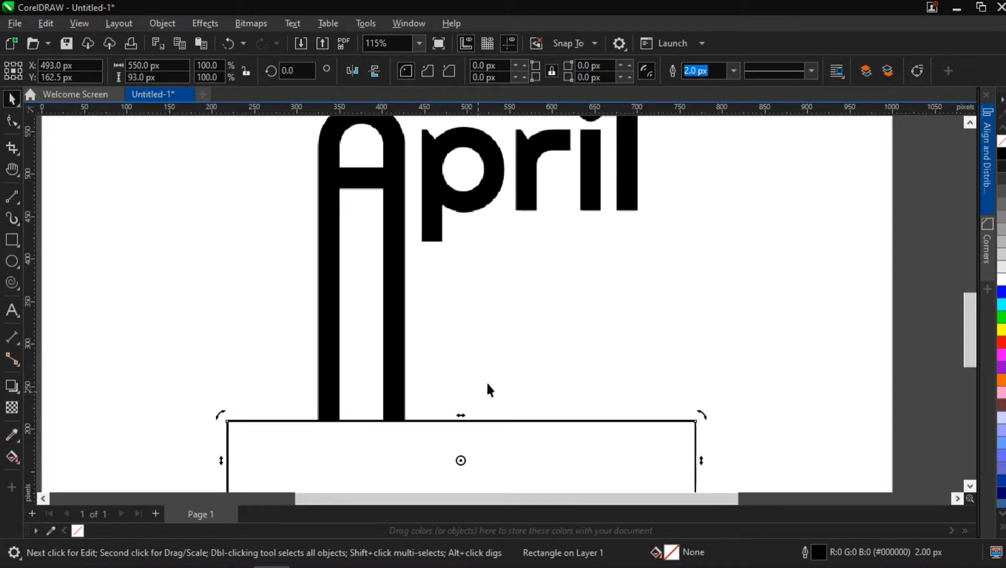
click(430, 225)
click(11, 121)
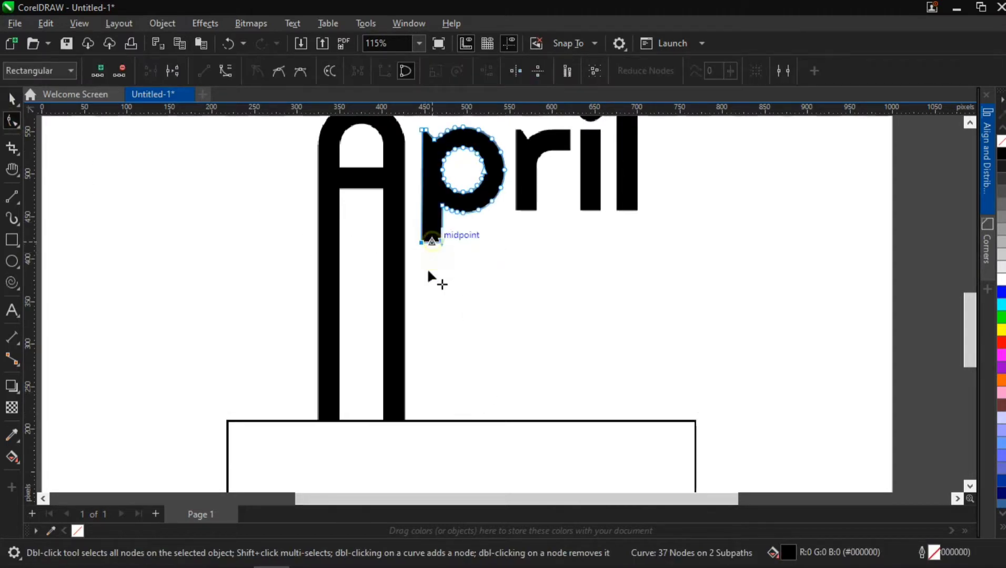
drag(432, 242, 443, 419)
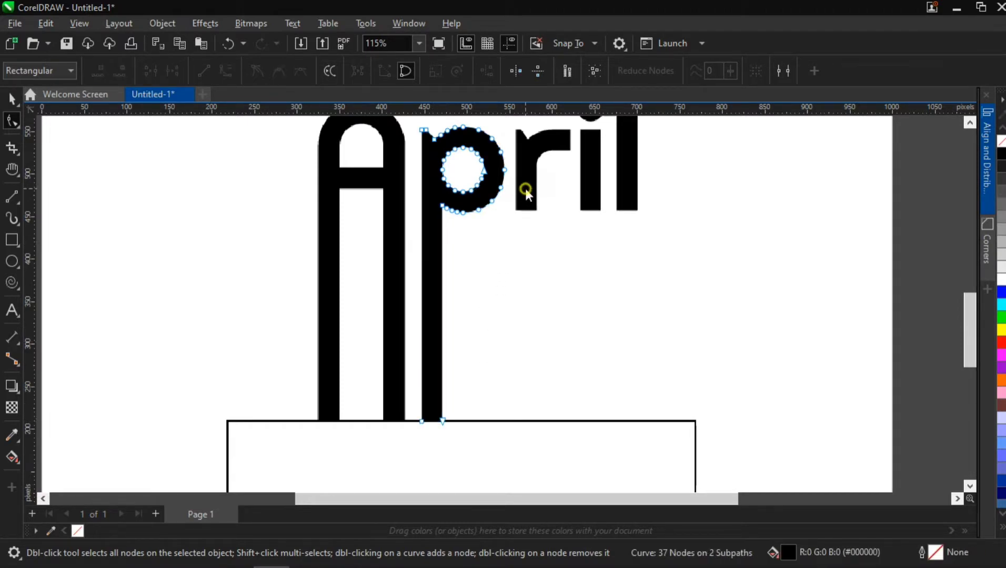
Extend the stems of the letters r and i straight down to the rectangle's upper edge
click(527, 205)
drag(527, 213, 513, 367)
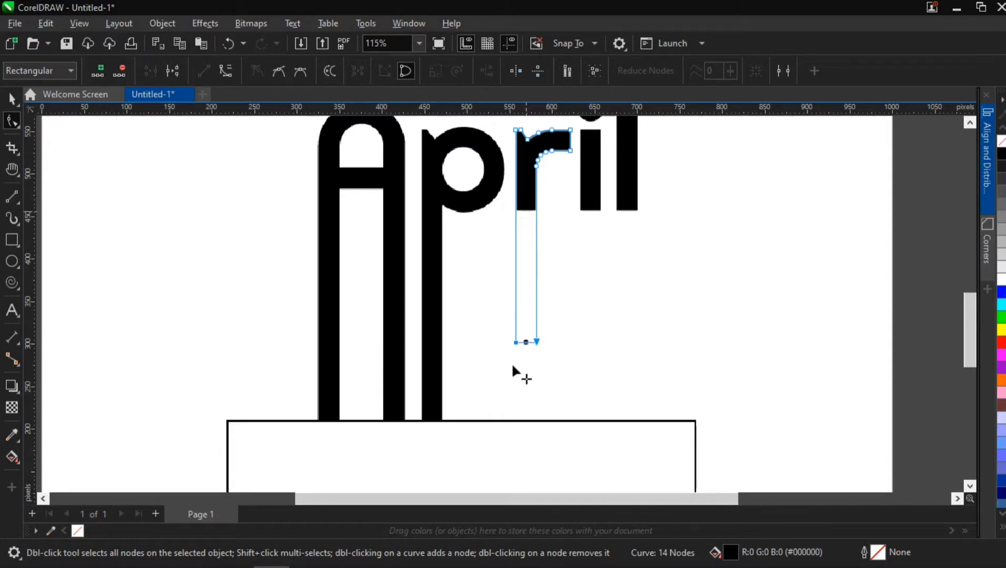
drag(512, 423, 515, 425)
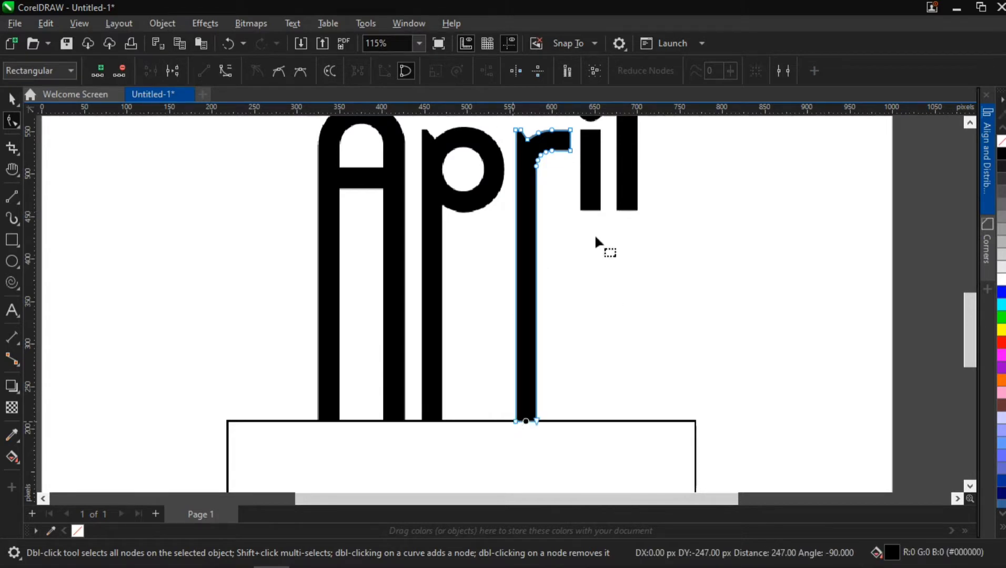
click(589, 206)
drag(592, 211, 588, 312)
drag(585, 391, 590, 422)
Lengthen the letter l straight down to the rectangle's upper edge
click(629, 200)
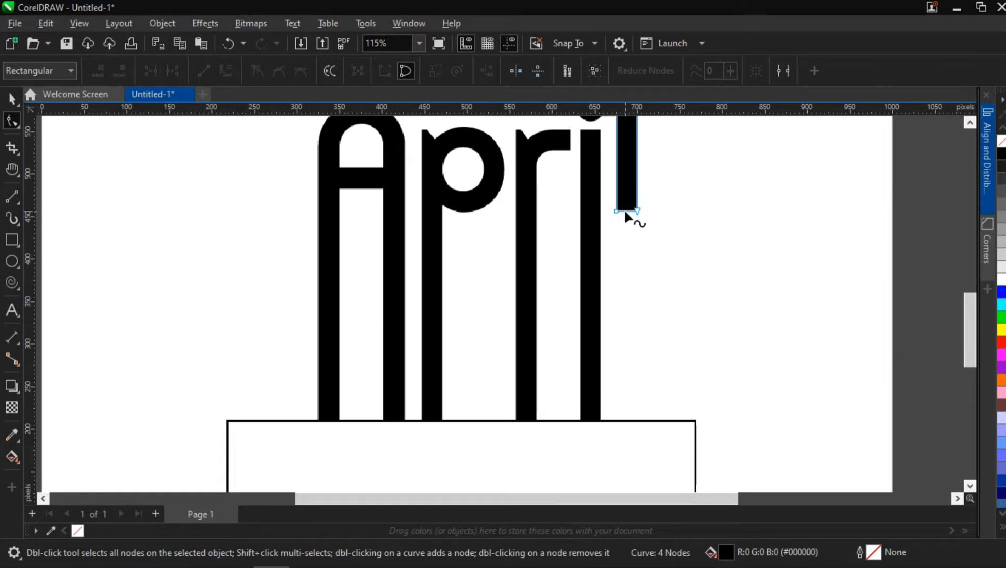
drag(625, 213, 624, 281)
drag(625, 416, 631, 422)
scroll(579, 383, down, 2)
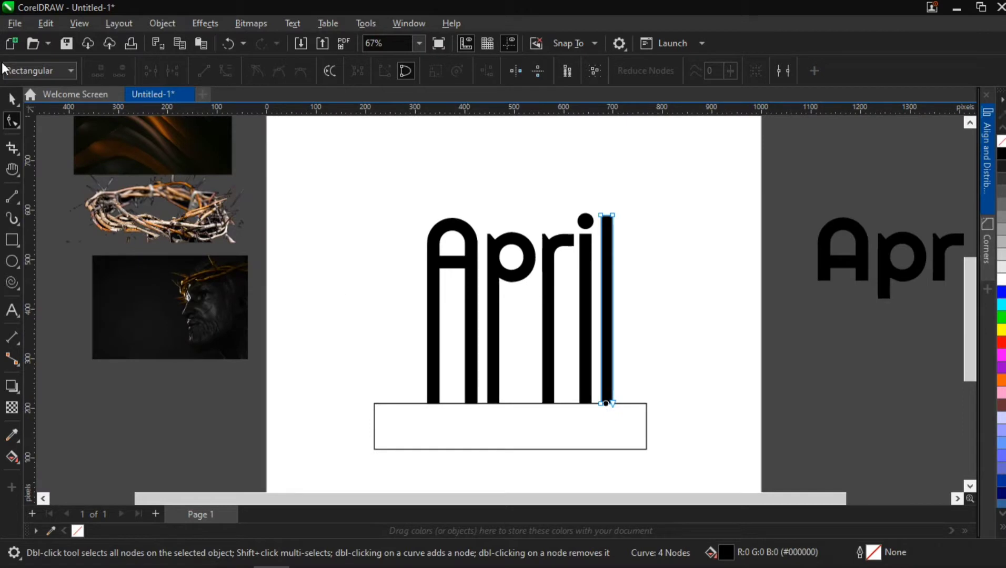
Move the rectangle off the page below the duplicate April text, and group all the stretched April letter shapes on the page
click(10, 98)
drag(420, 415, 841, 377)
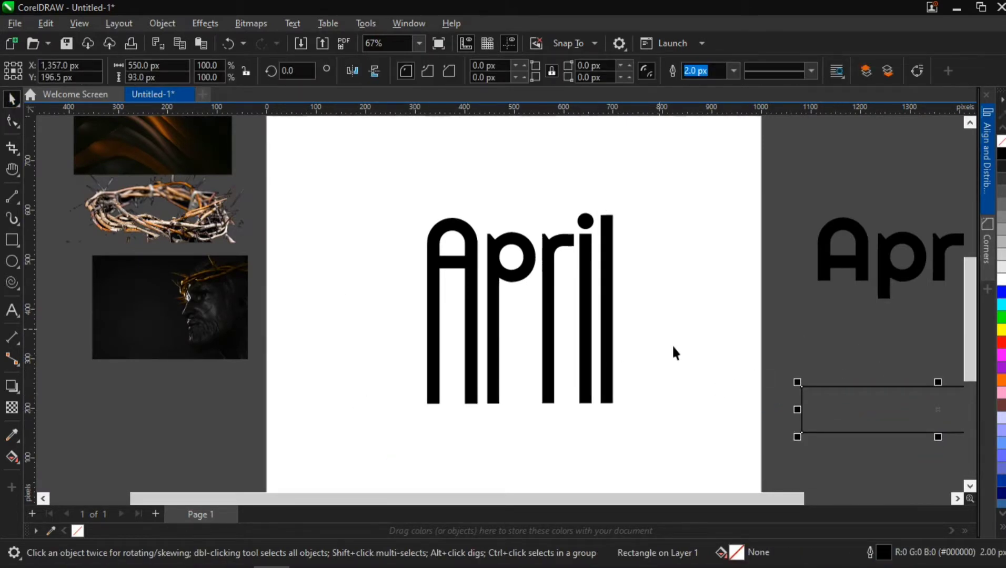
key(h)
drag(663, 358, 445, 285)
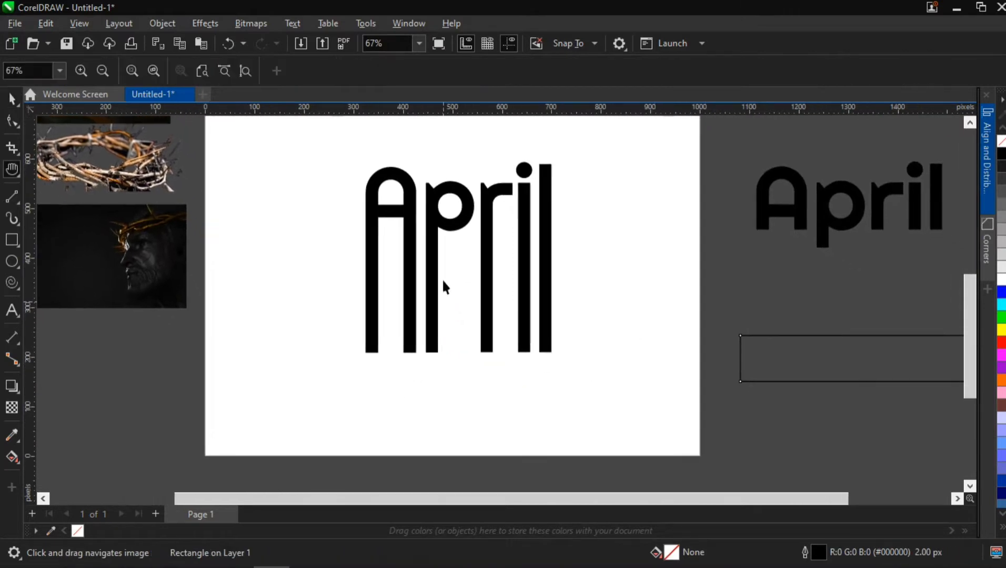
key(space)
drag(327, 141, 618, 447)
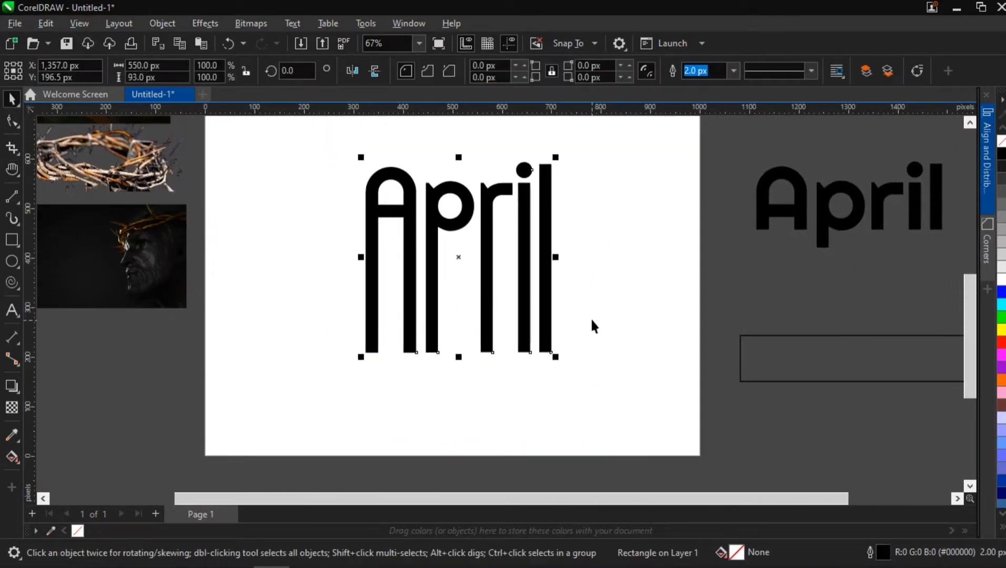
key(ctrl+g)
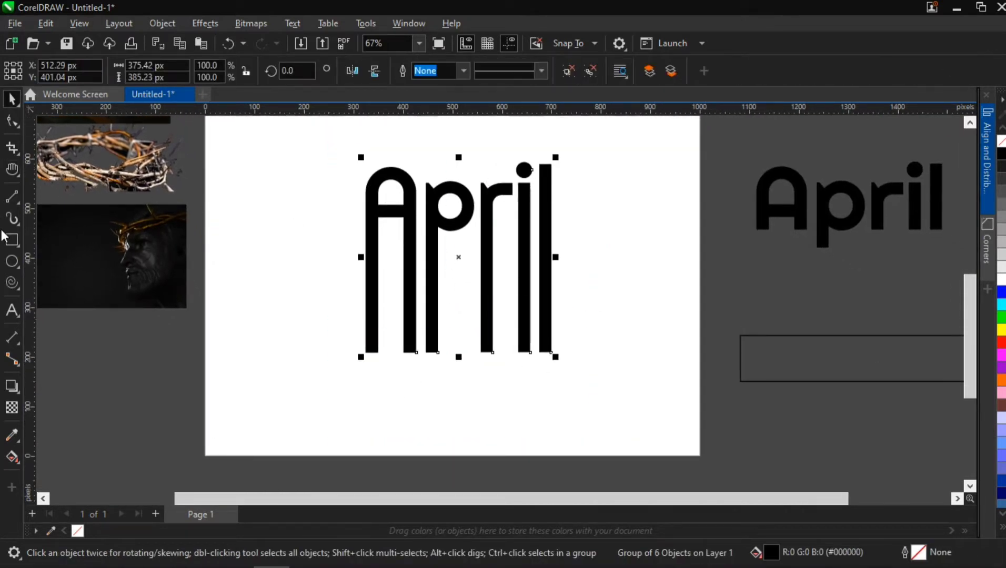
Add the text "Welcome to" below the stretched April lettering
click(12, 311)
click(288, 398)
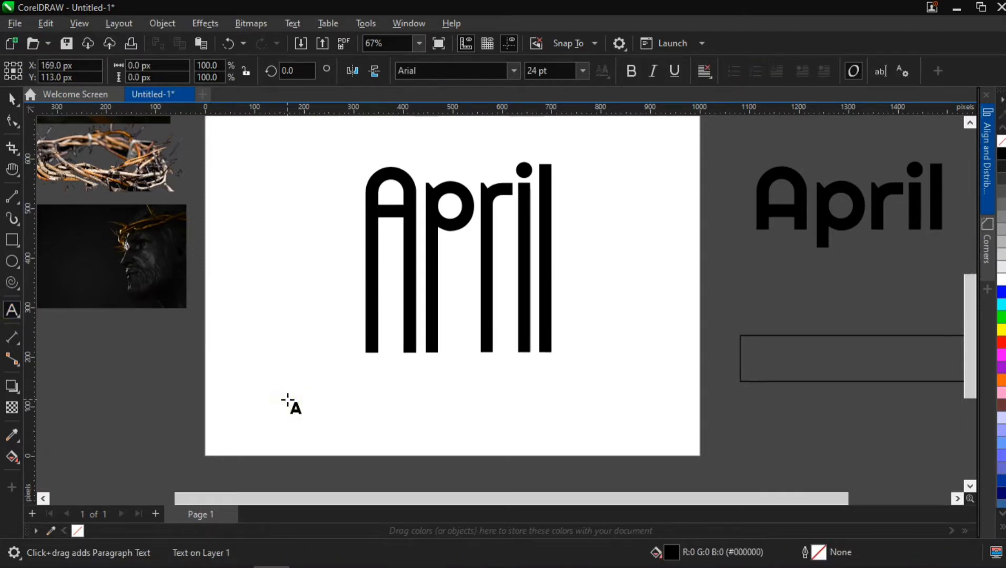
text(Welcom to)
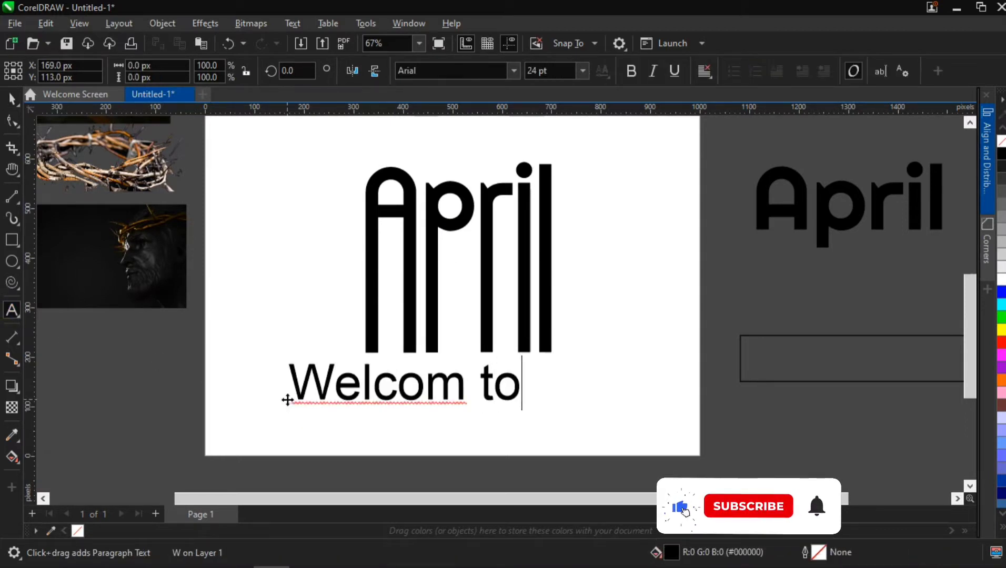
key(Left)
key(Left)
key(Left)
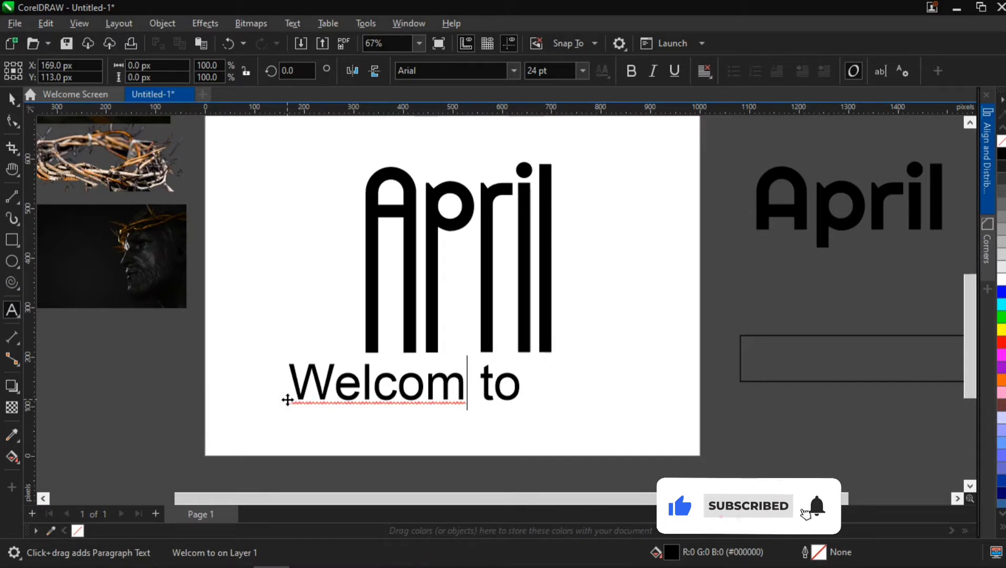
text(e)
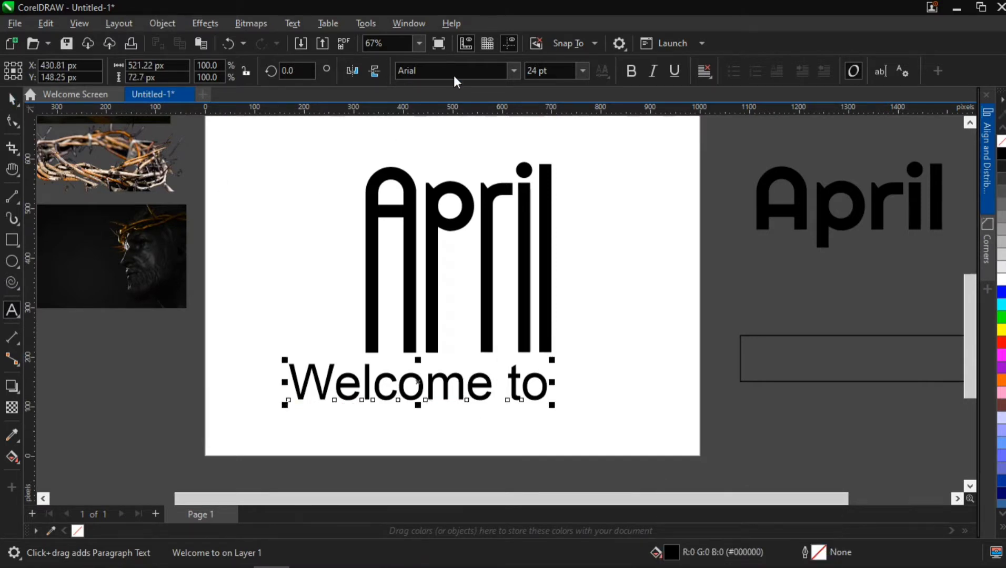
Set the "Welcome to" text in Jagerlay-Bold and scale it down to about 188 px wide
key(ctrl+space)
click(513, 70)
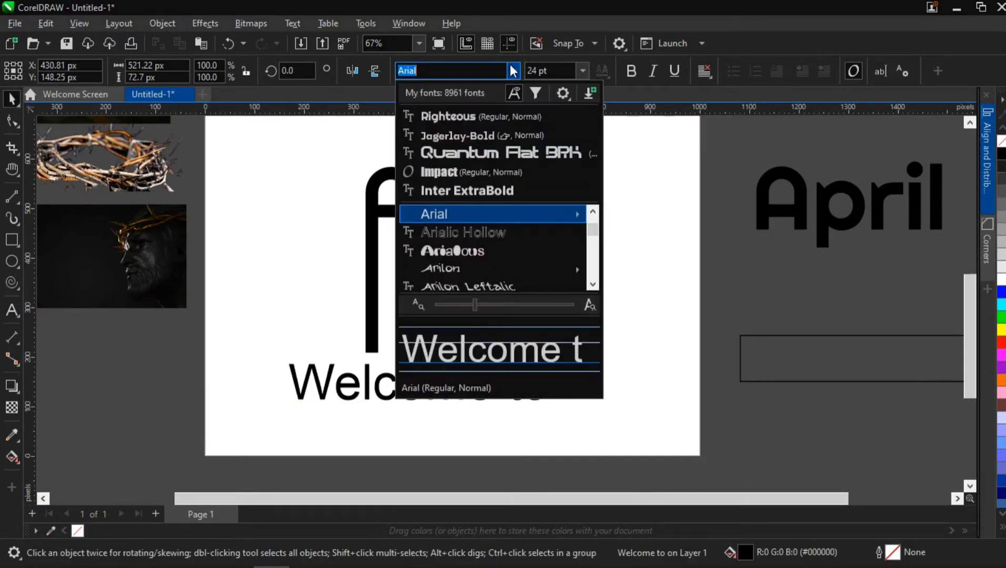
click(505, 137)
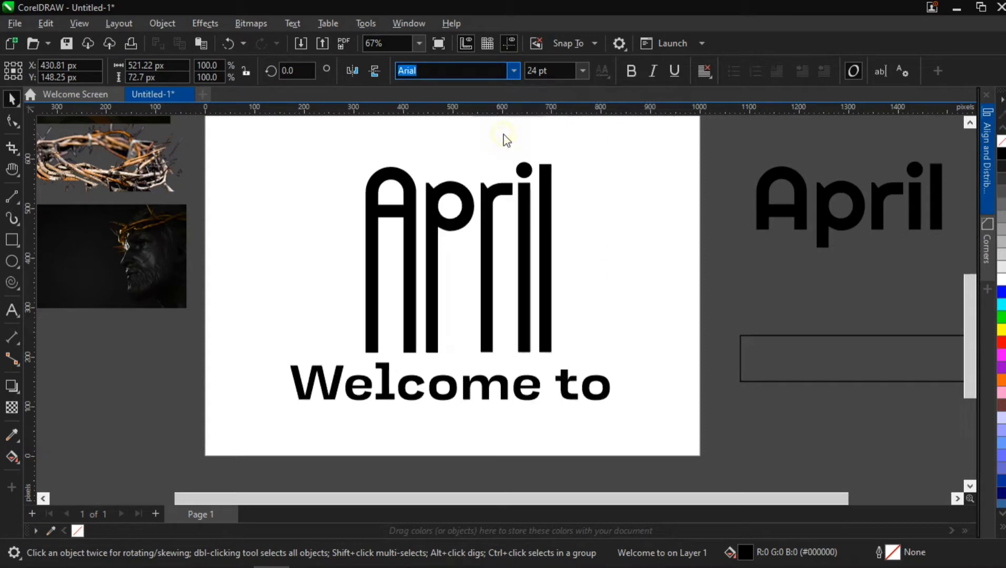
drag(613, 356, 495, 325)
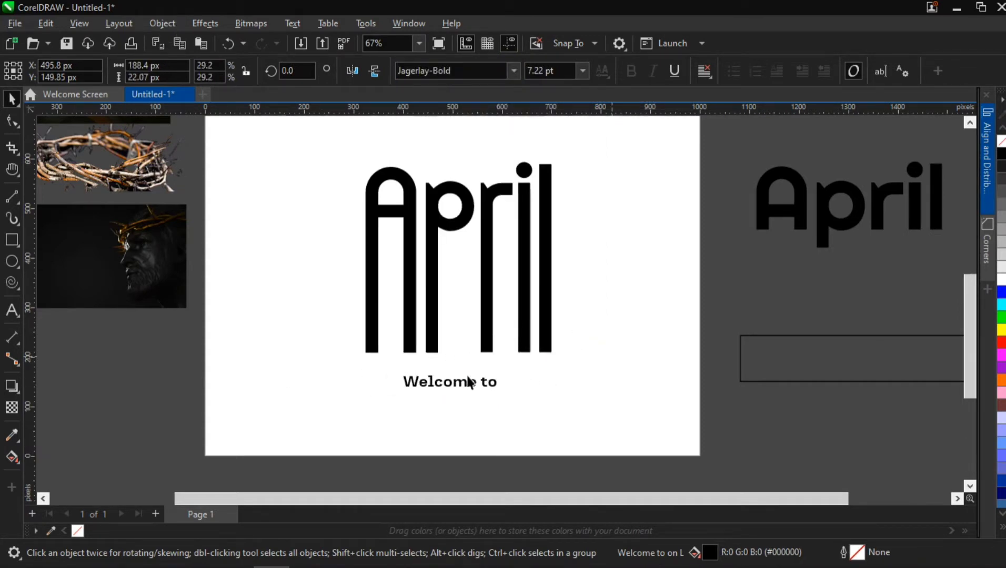
click(431, 445)
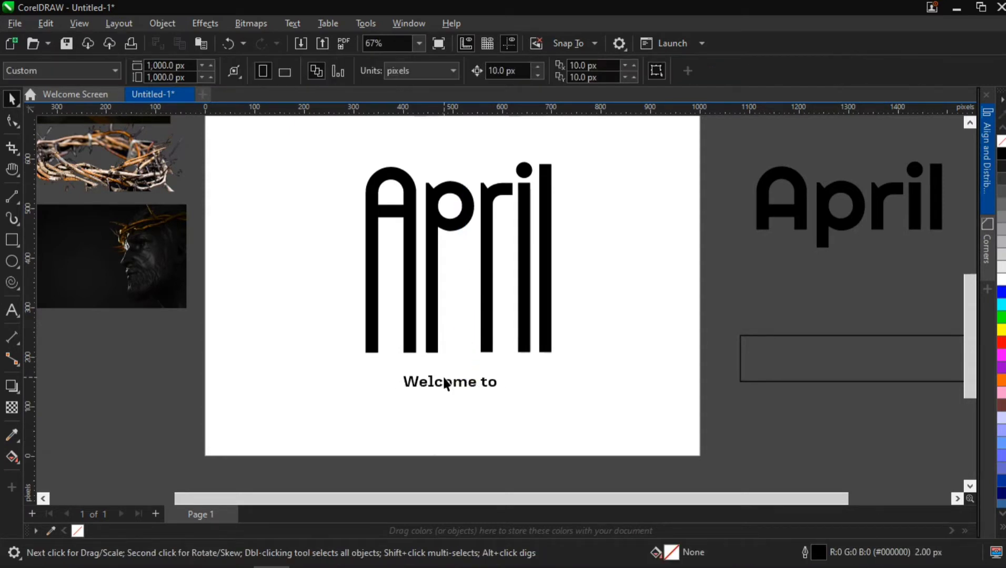
Place the "Welcome to" text just above the letters p and r of April and scale it down to about 137 × 16 px
drag(446, 385, 472, 168)
scroll(471, 167, up, 4)
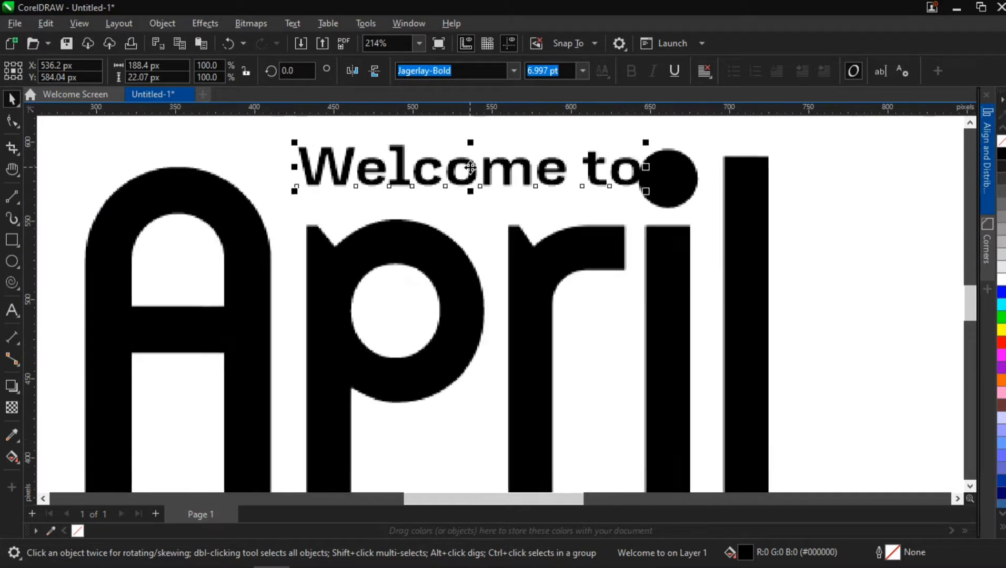
drag(390, 156, 415, 179)
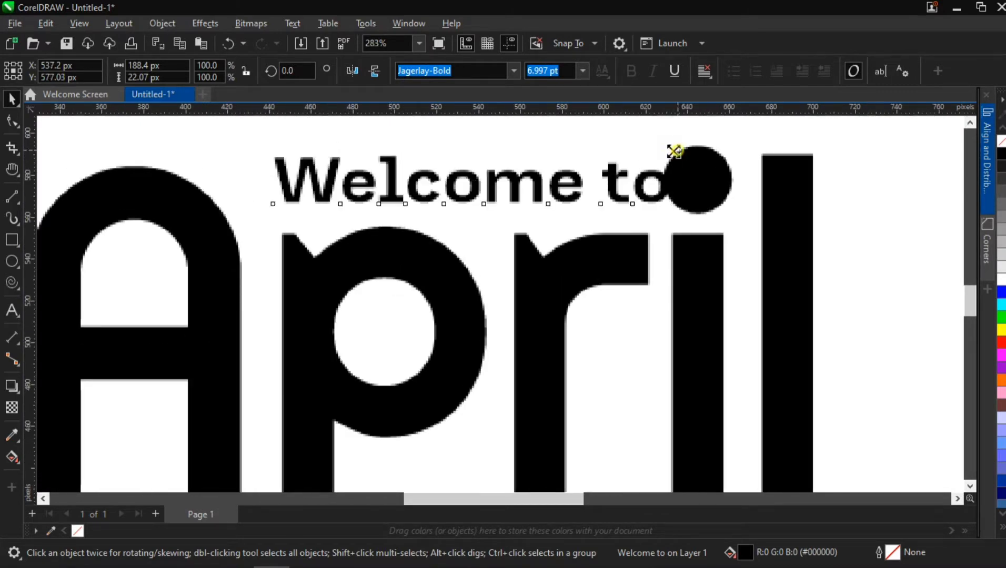
drag(674, 153, 591, 163)
scroll(465, 314, down, 4)
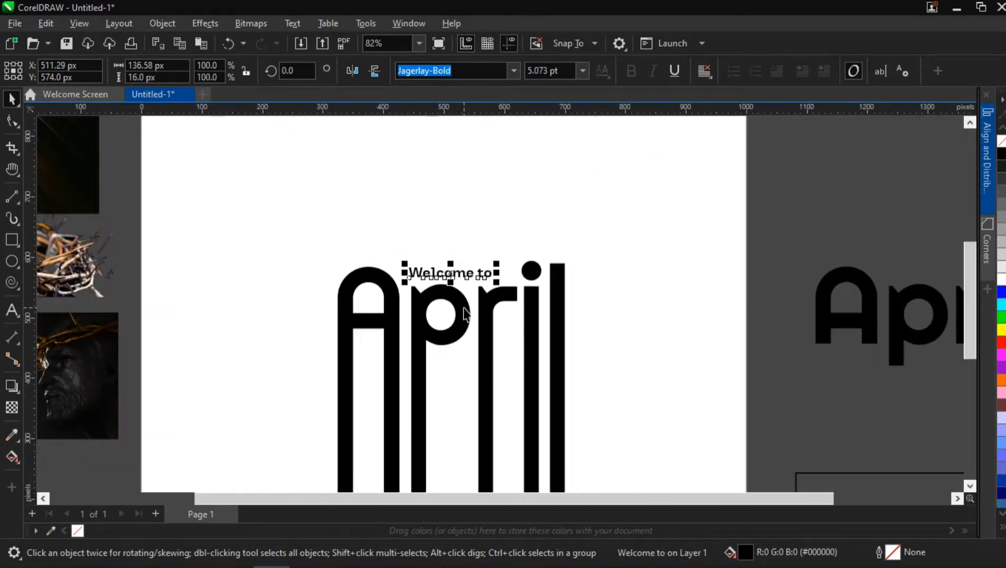
scroll(465, 314, down, 2)
key(h)
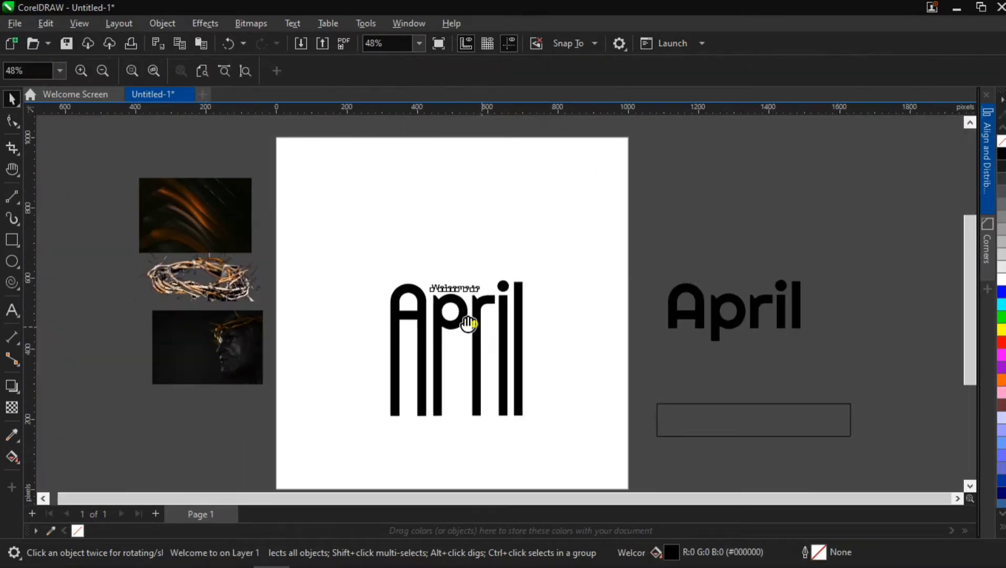
Group the "Welcome to" text with the stretched April lettering and move the group off the page beyond the duplicate April text
drag(470, 320, 402, 292)
scroll(418, 305, down, 1)
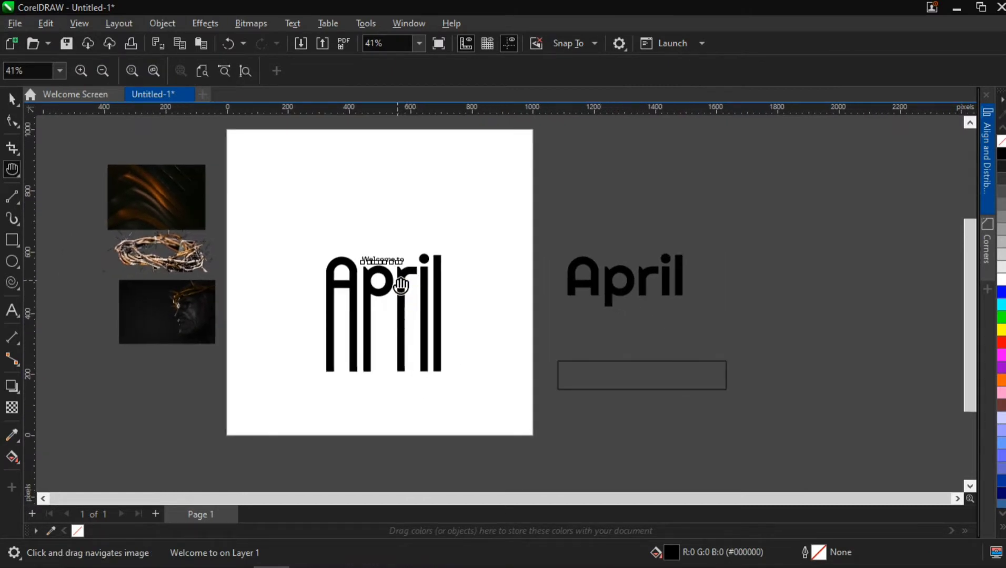
scroll(401, 288, up, 1)
key(space)
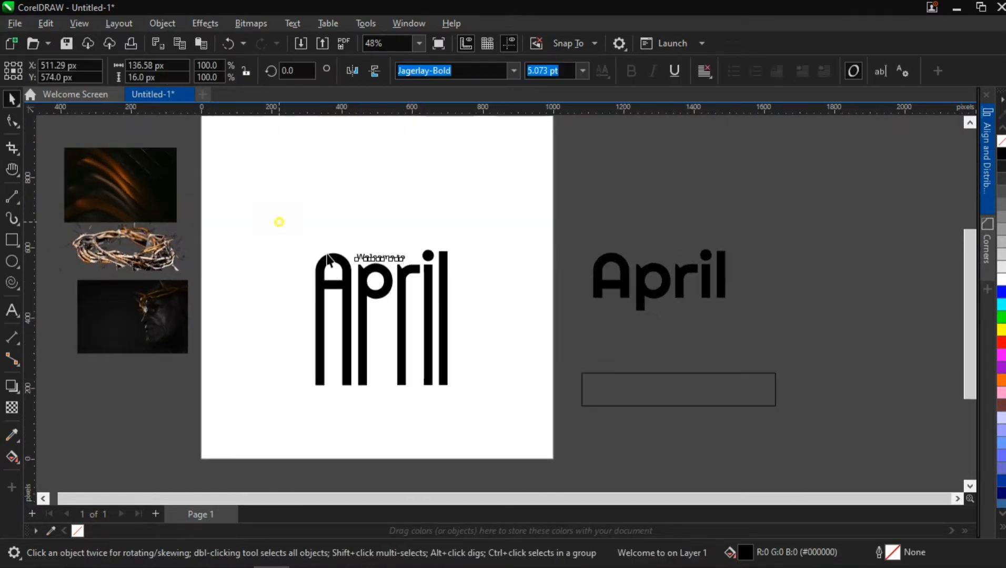
drag(279, 220, 483, 426)
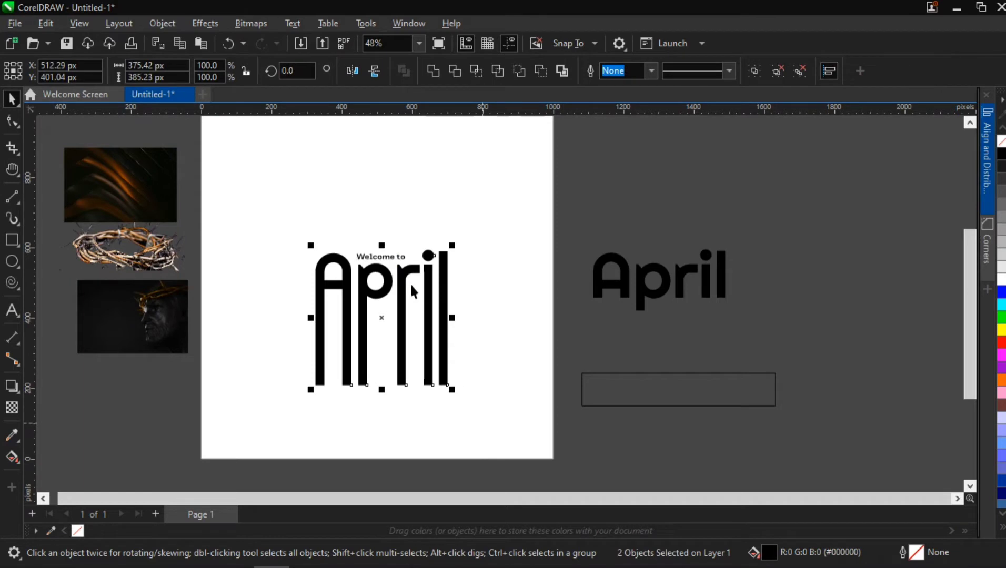
key(ctrl+g)
drag(411, 279, 839, 237)
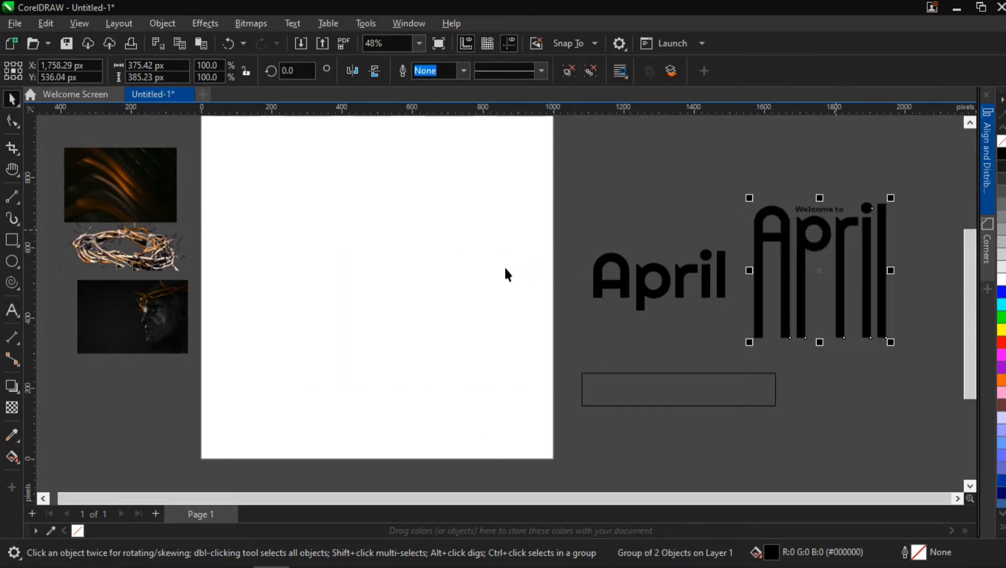
scroll(270, 300, down, 1)
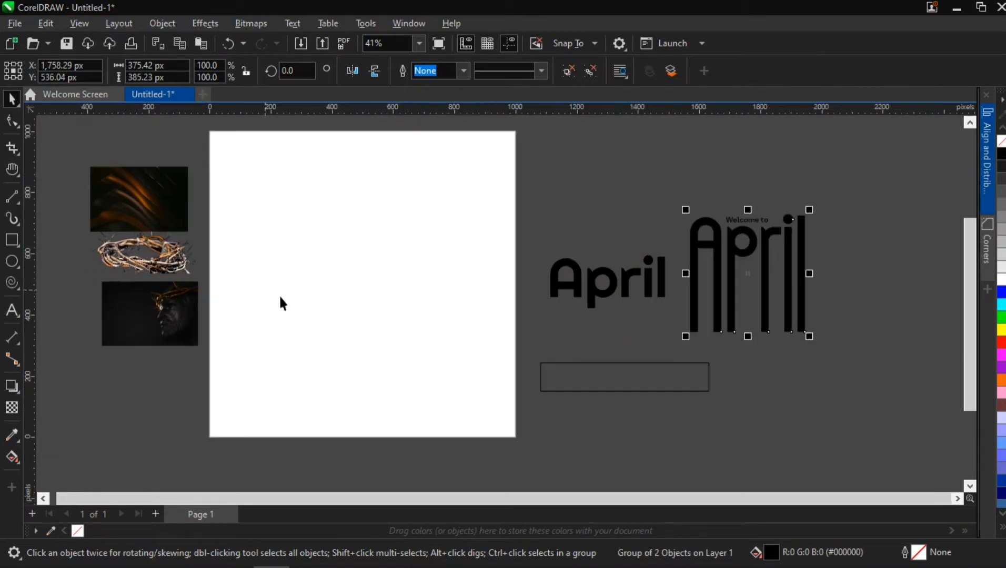
Create a page-sized 1000 × 1000 px rectangle and remove its outline
key(h)
mouse_move(285, 286)
mouse_down()
mouse_move(317, 304)
mouse_move(298, 293)
mouse_up()
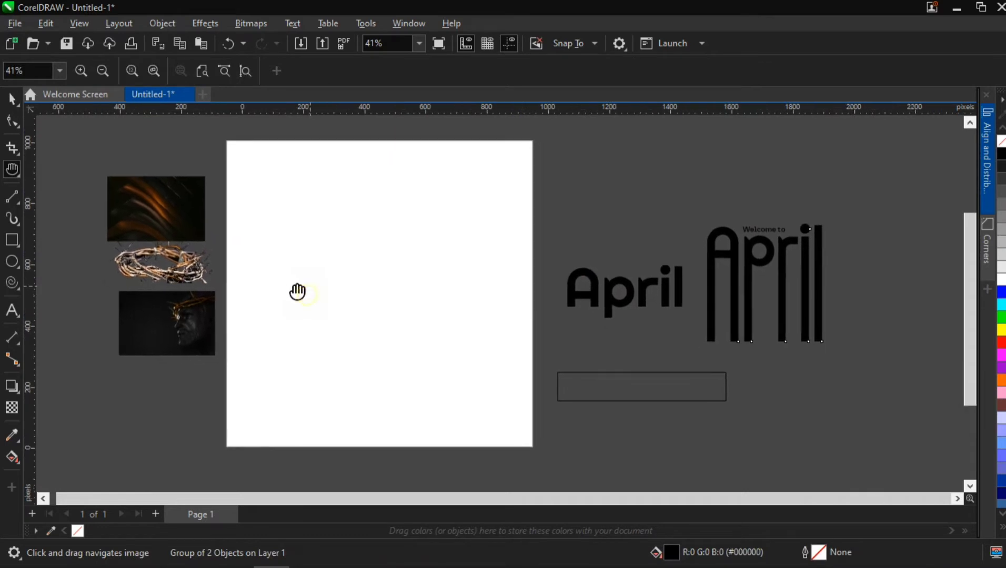
key(space)
click(348, 334)
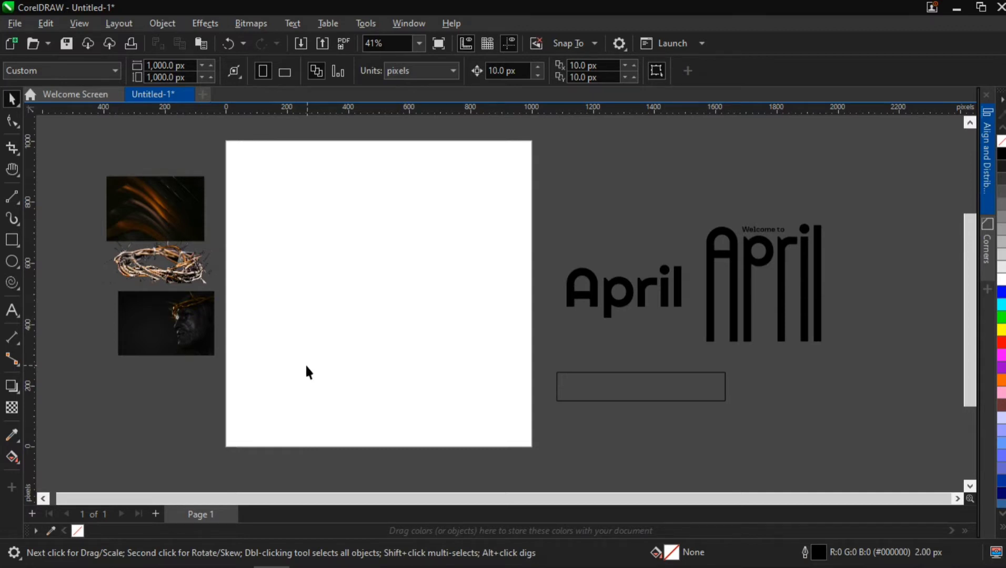
double_click(12, 242)
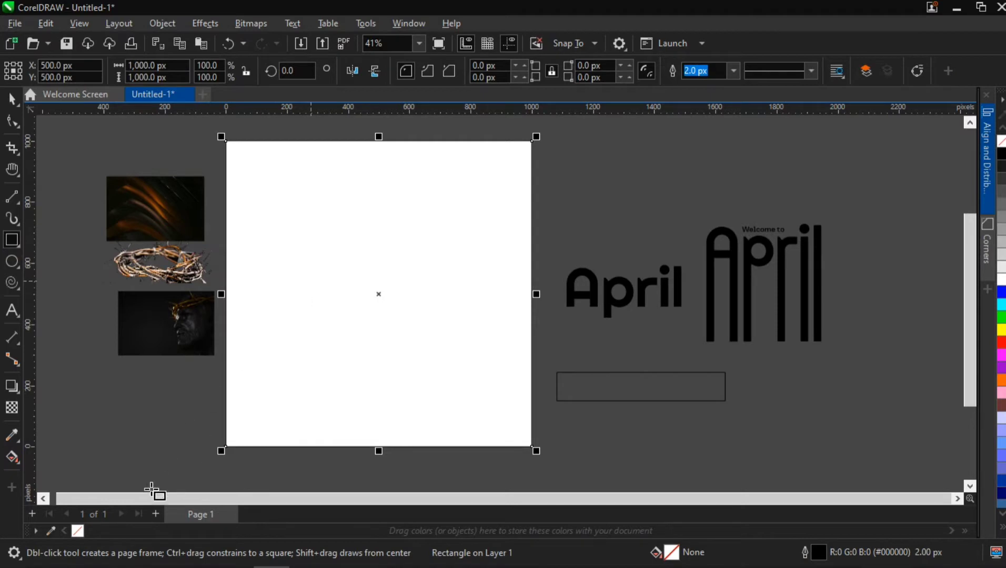
right_click(77, 529)
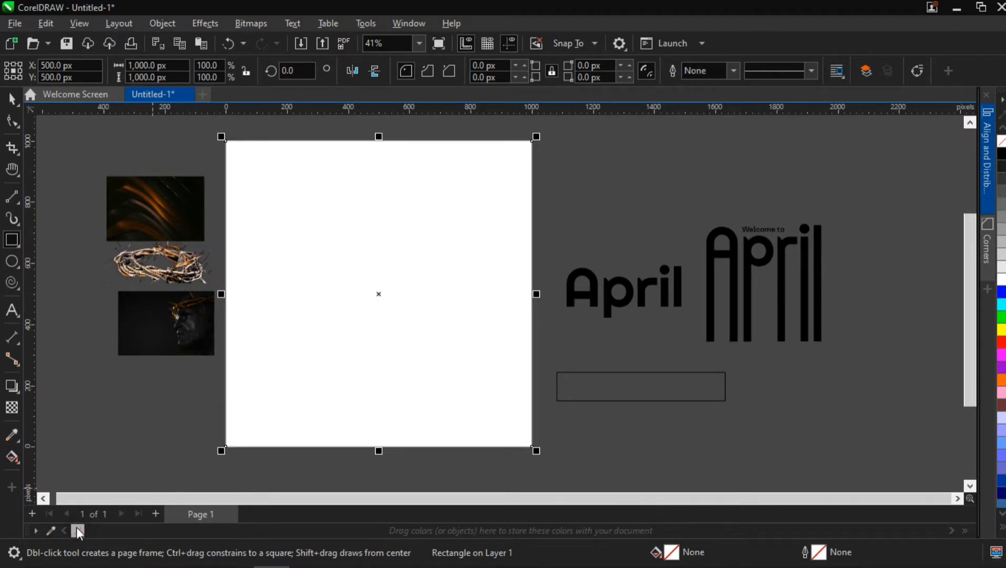
click(11, 98)
click(74, 157)
drag(196, 291, 224, 399)
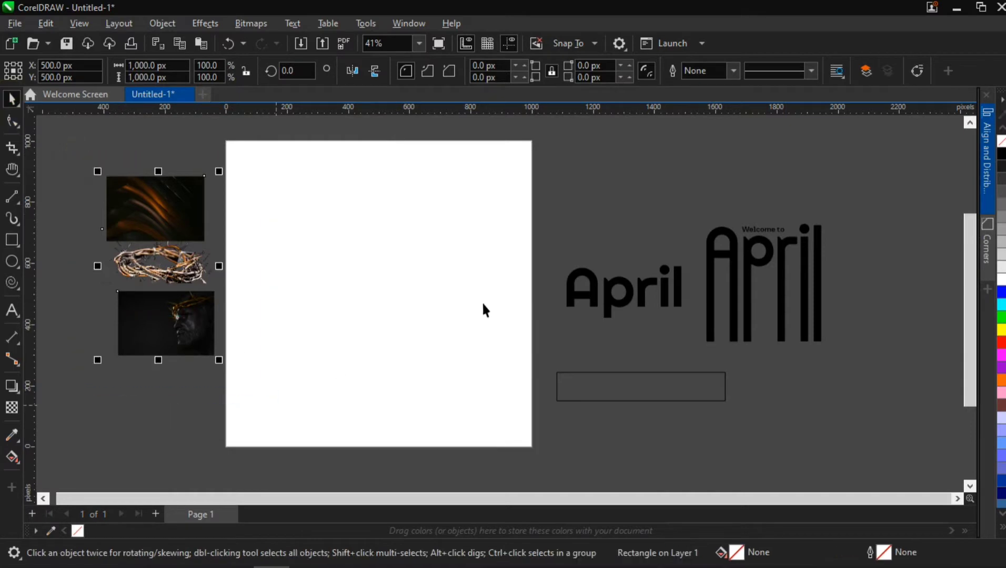
drag(520, 130, 880, 440)
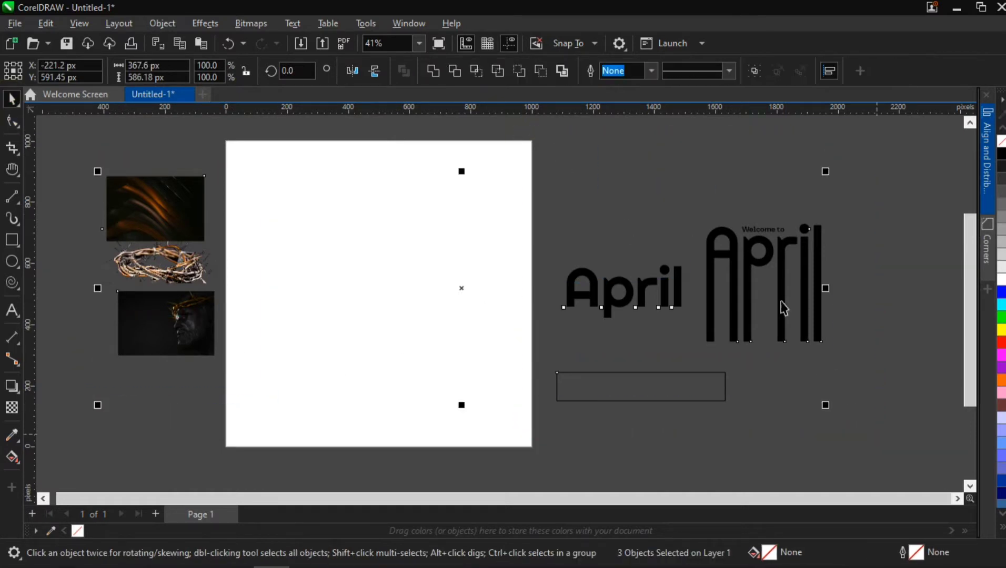
right_click(748, 271)
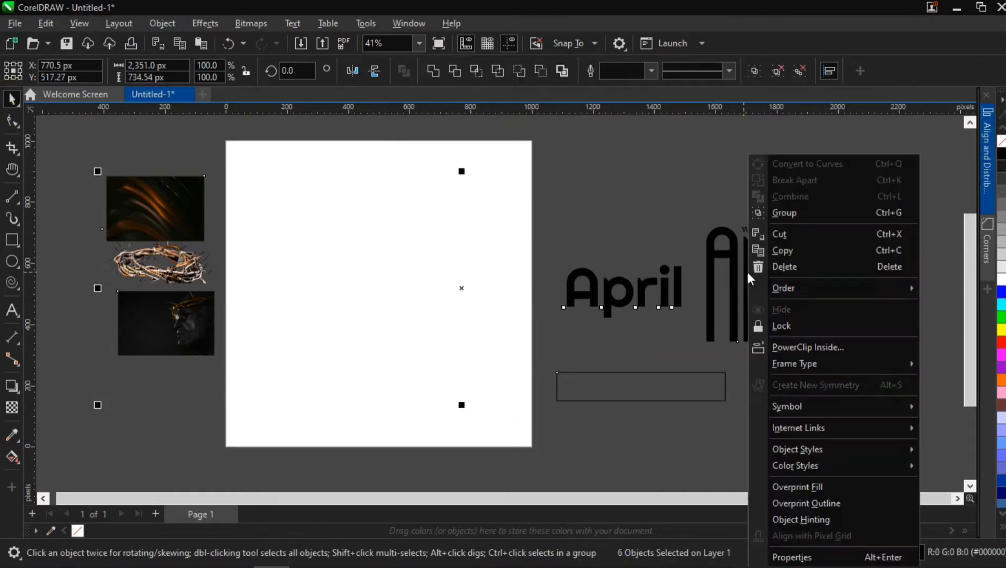
click(781, 349)
click(61, 144)
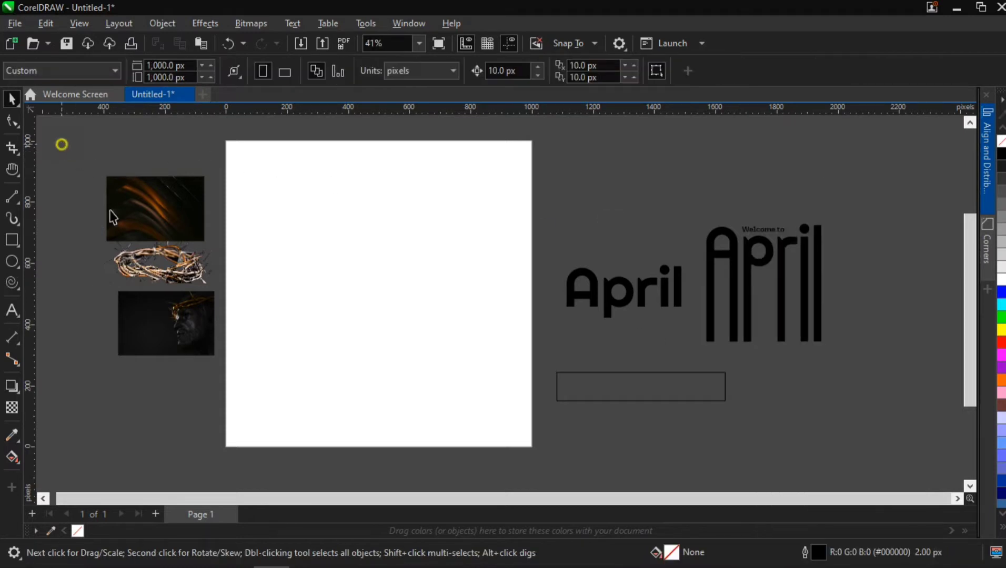
PowerClip the three images, both April letterings and the small rectangle inside the page-sized rectangle
drag(112, 217, 285, 400)
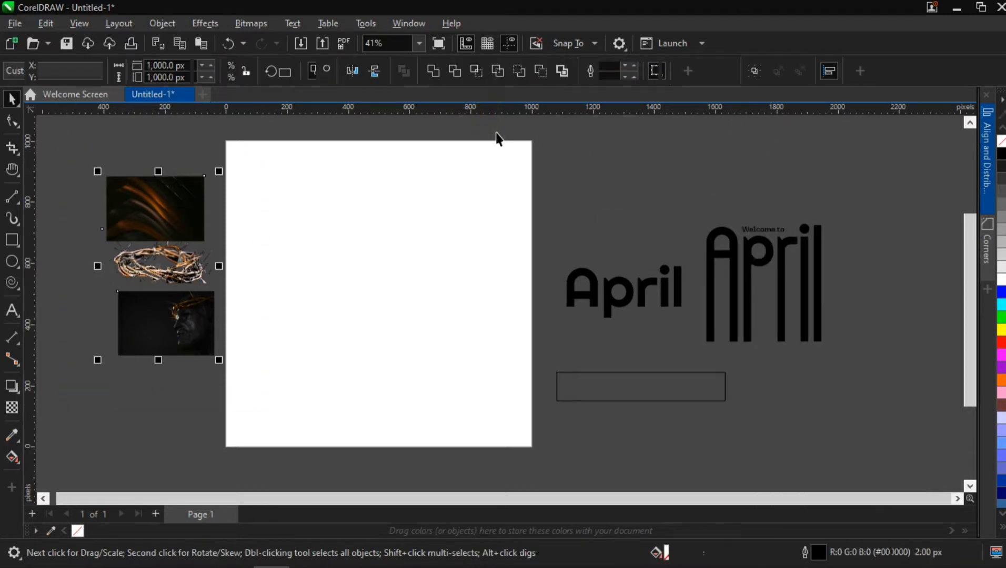
drag(497, 134, 877, 441)
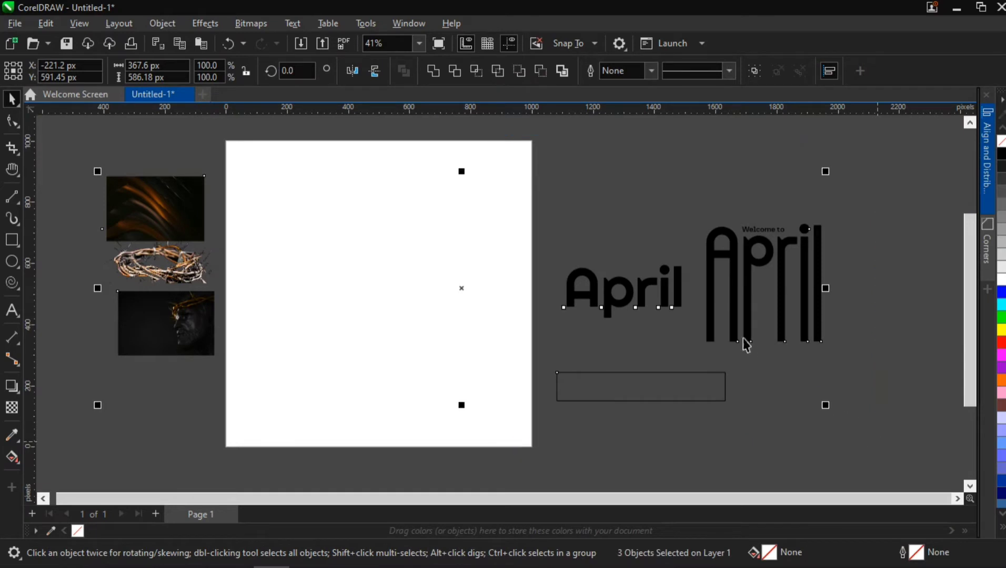
right_click(714, 255)
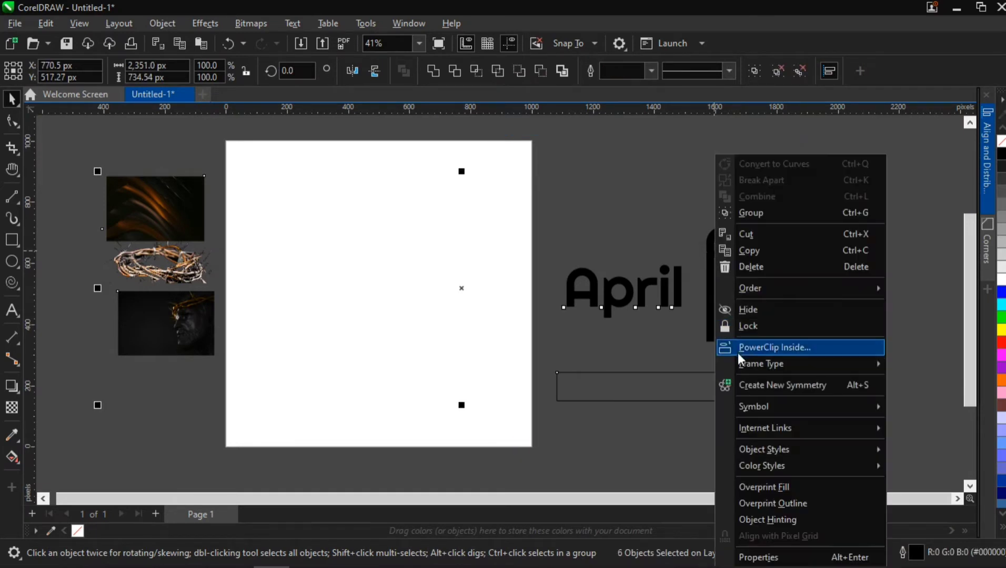
click(768, 348)
click(265, 294)
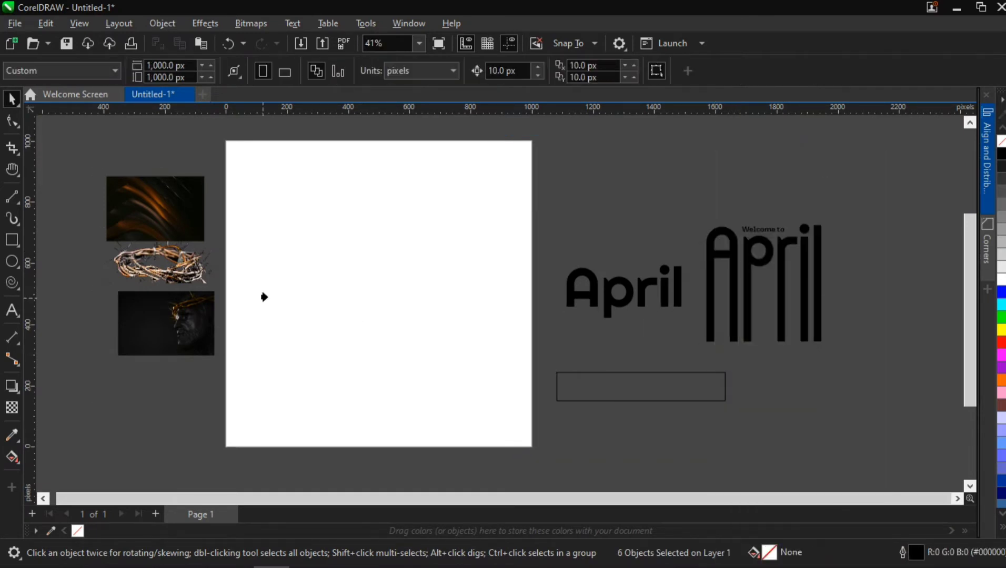
Open the page-sized PowerClip for editing and move the plain April text and the small rectangle off the page, beyond the stretched lettering
double_click(364, 277)
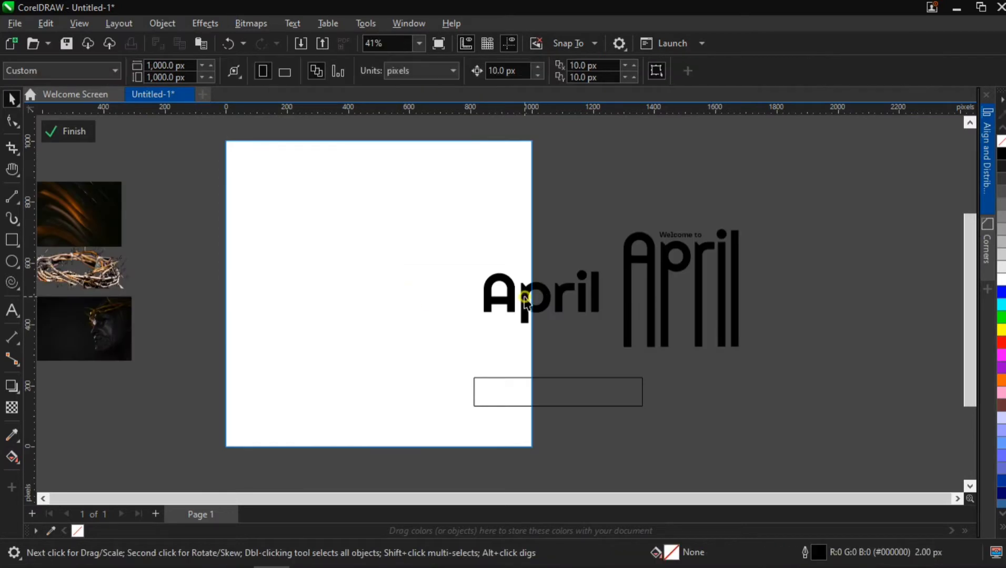
drag(519, 302, 815, 300)
drag(572, 398, 815, 379)
click(380, 265)
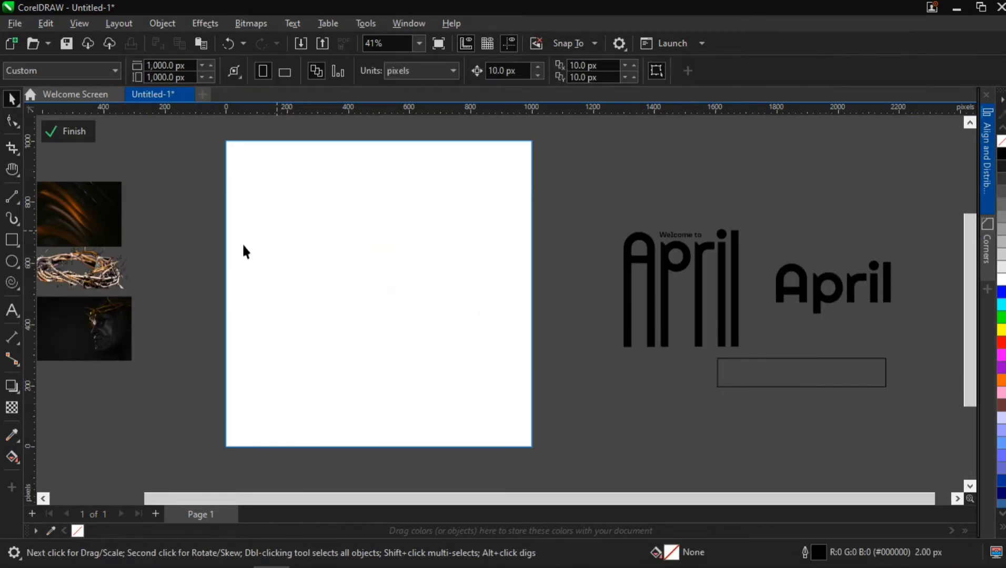
Create a page-sized rectangle inside the PowerClip, enlarge it from its center to 1042 × 1042 px and remove its outline
double_click(11, 240)
drag(232, 451, 210, 467)
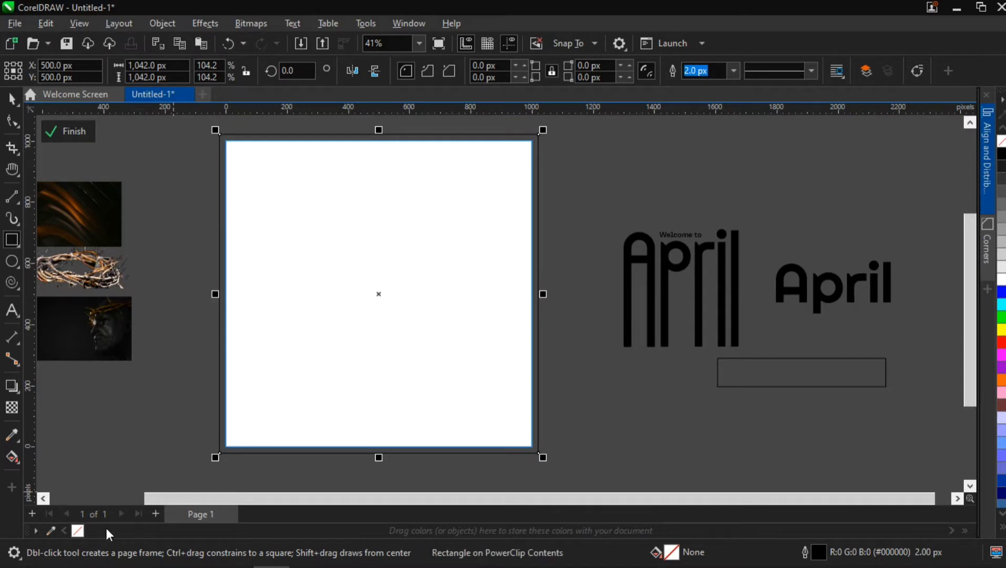
right_click(79, 529)
scroll(162, 302, down, 1)
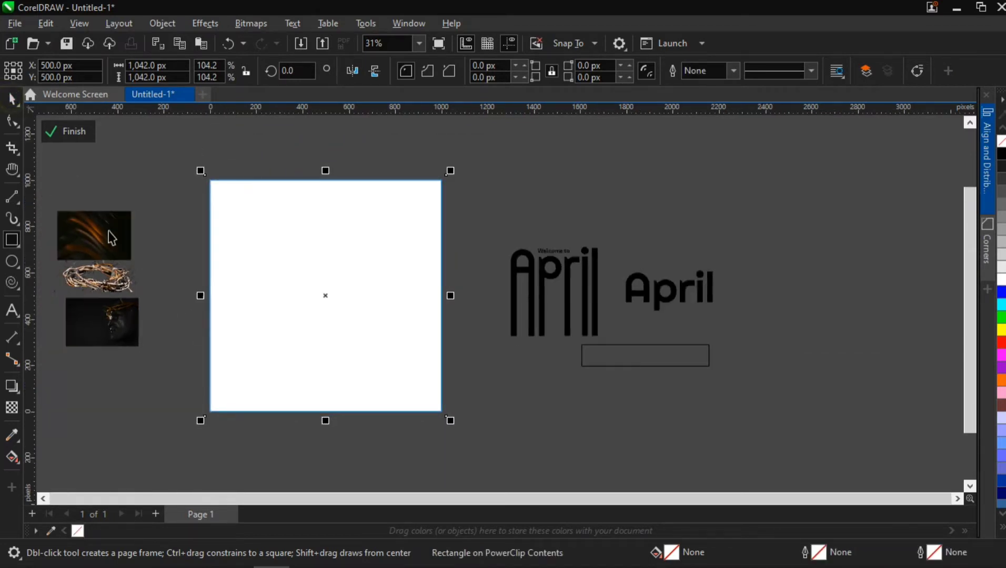
Duplicate the texture and face images toward the page's upper-left edge and PowerClip the copies inside the 1042 px rectangle
click(112, 232)
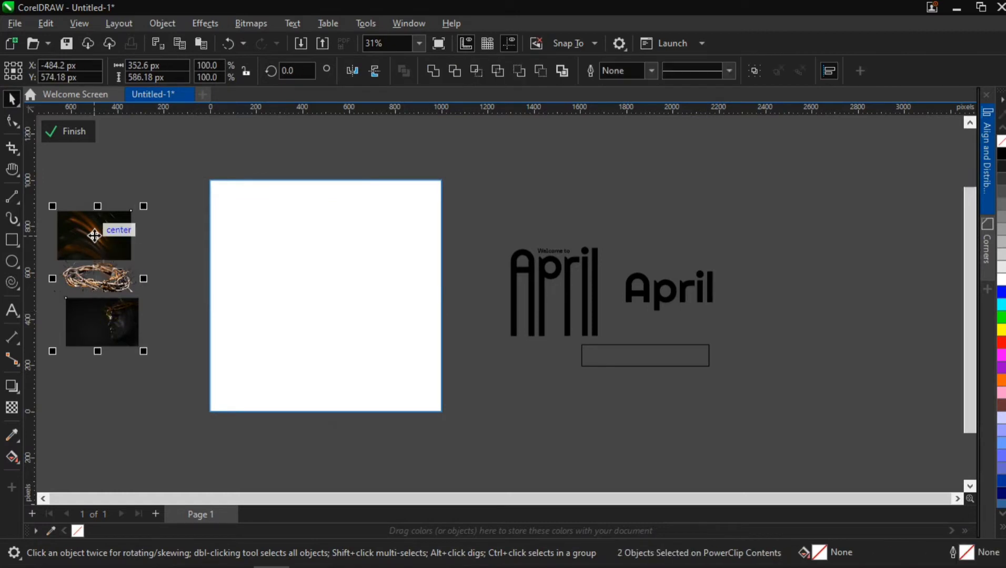
drag(93, 235, 179, 168)
scroll(190, 270, up, 1)
scroll(200, 229, down, 1)
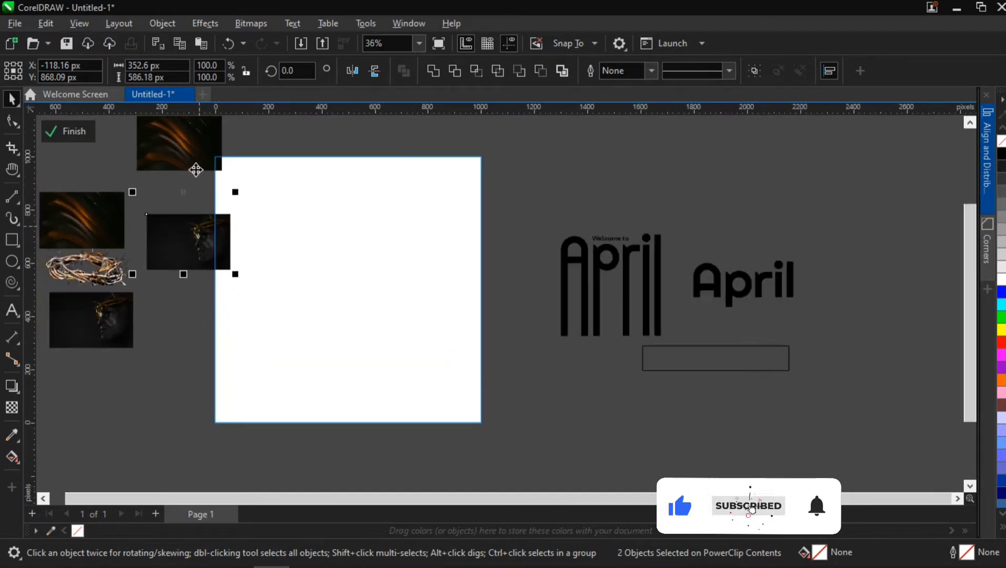
right_click(188, 148)
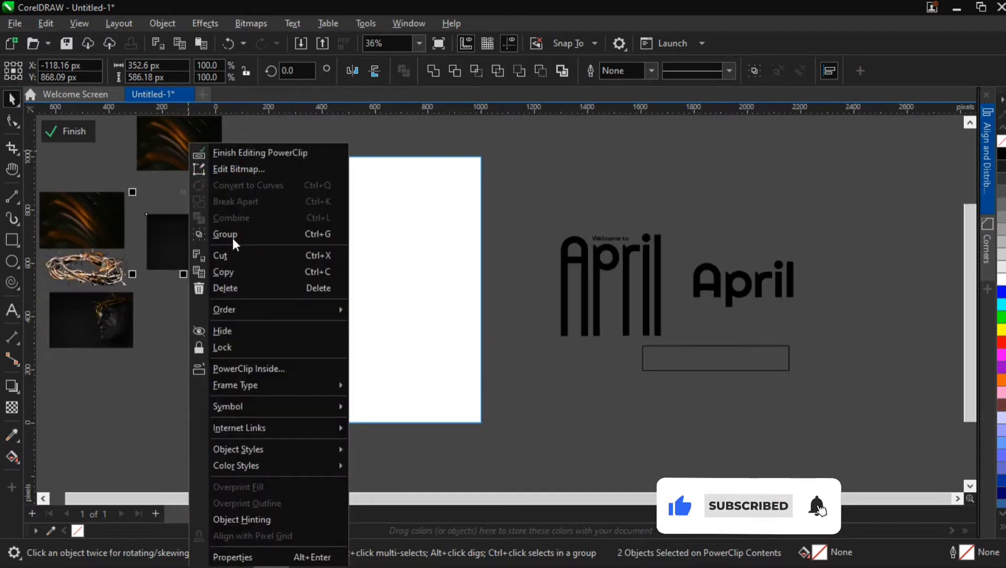
click(276, 370)
click(357, 312)
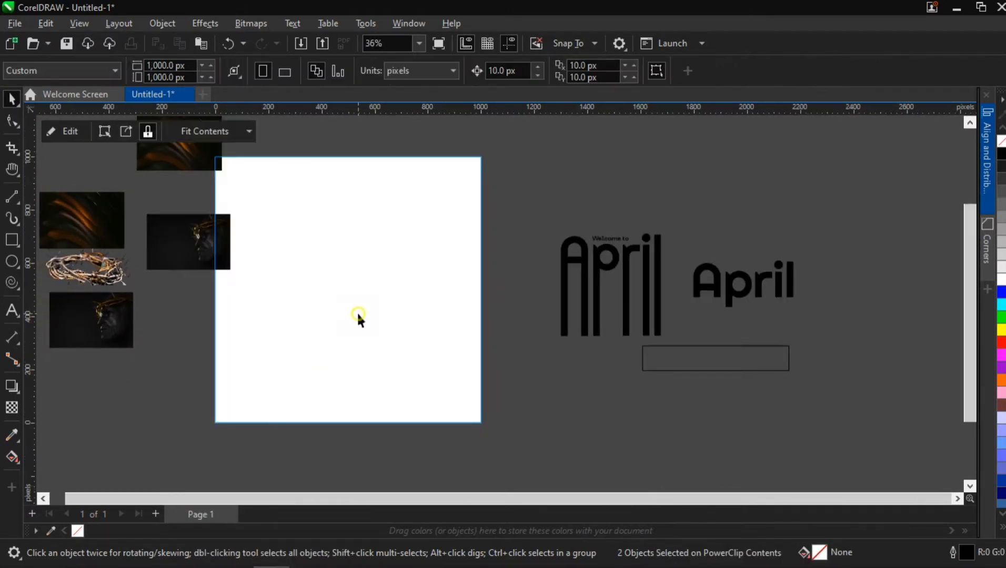
Open the 1042 px rectangle's PowerClip for editing, center the face image on the page and scale it to about 1560 × 1039 px
double_click(330, 267)
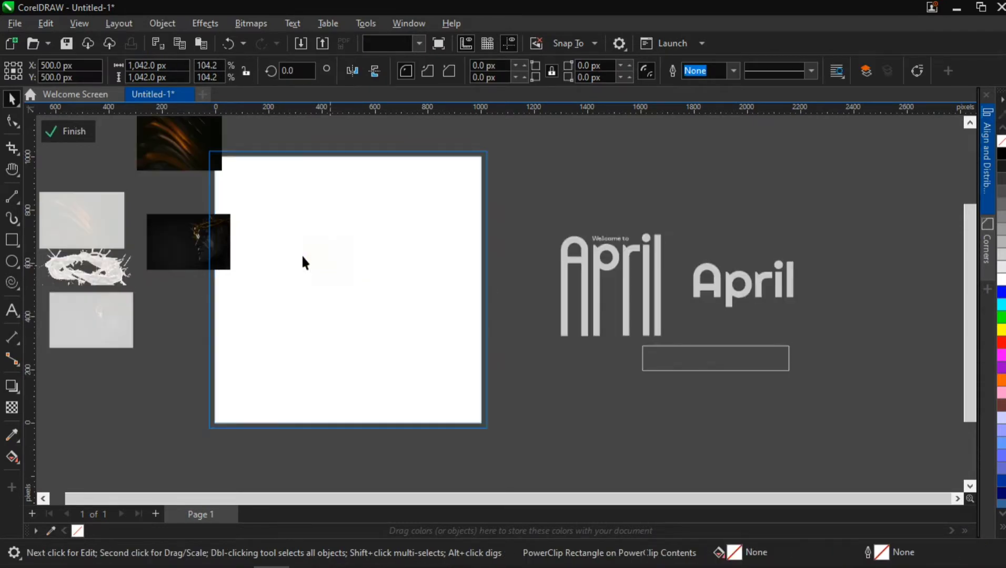
click(189, 243)
key(p)
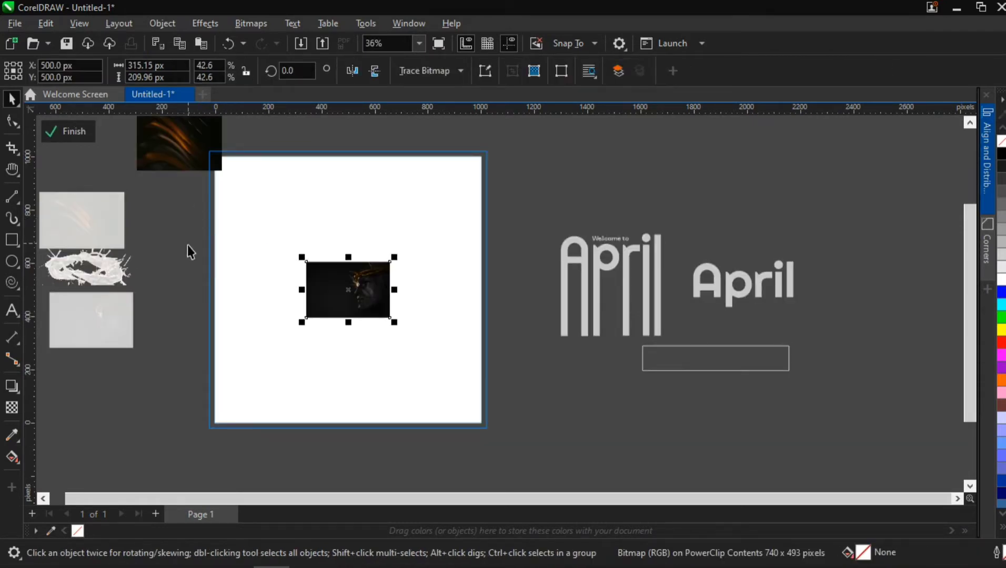
drag(394, 322, 562, 407)
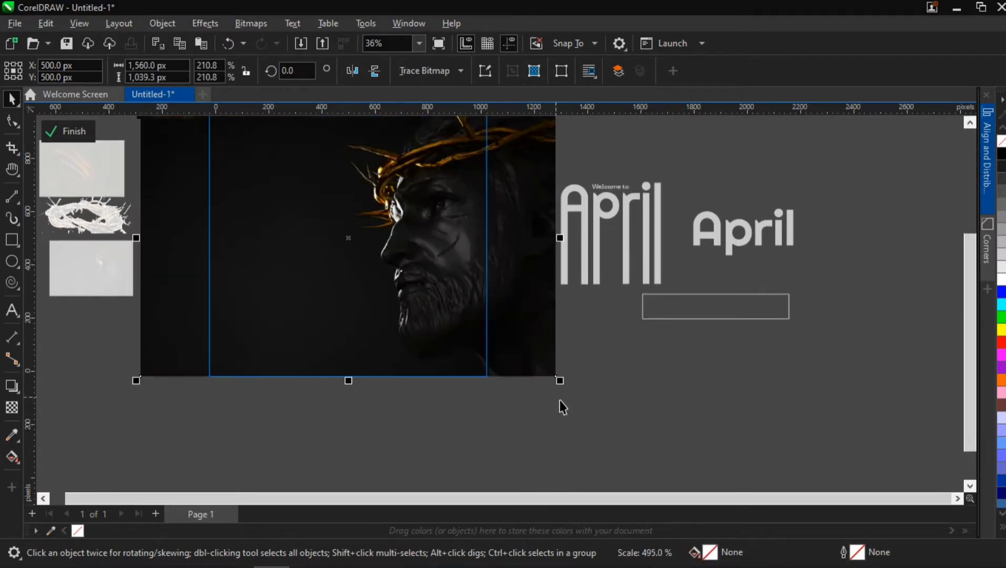
drag(477, 231, 518, 319)
Center the orange texture image on the page and scale it to about 1602 × 1068 px over the face image
click(220, 182)
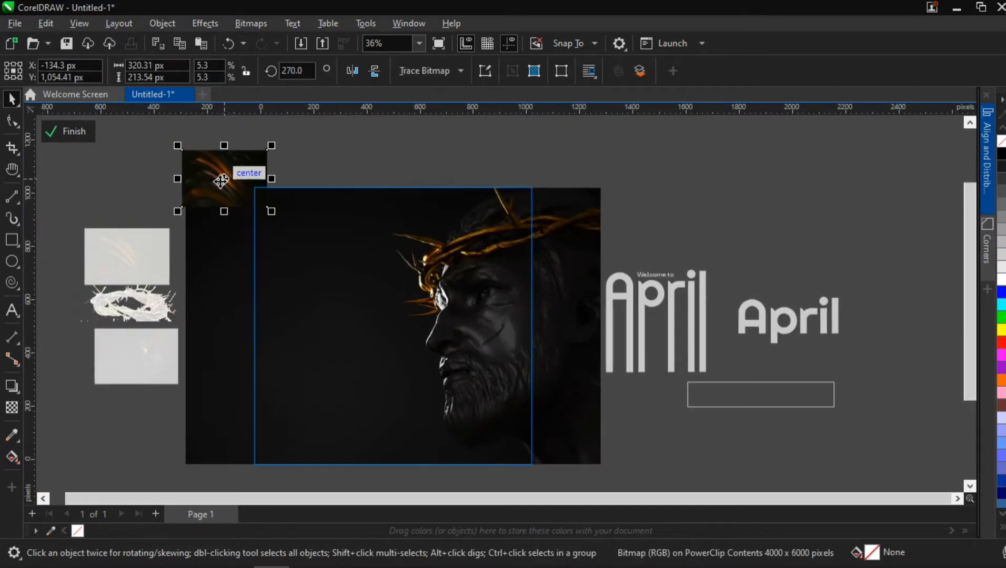
key(p)
scroll(436, 381, down, 1)
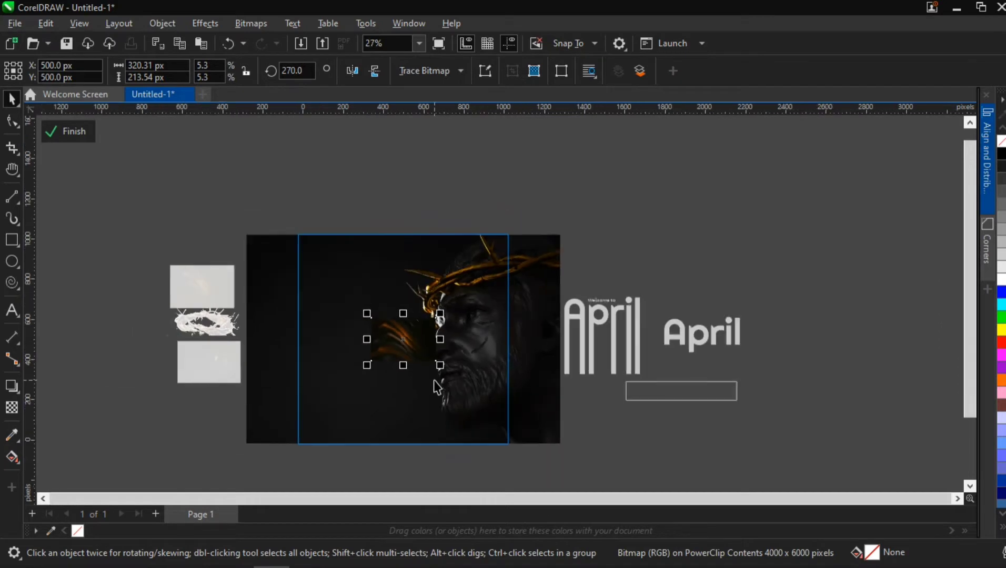
mouse_move(367, 366)
mouse_down()
mouse_move(281, 480)
mouse_move(283, 494)
mouse_move(272, 451)
mouse_move(254, 446)
mouse_move(270, 456)
mouse_move(260, 456)
mouse_up()
scroll(281, 481, down, 1)
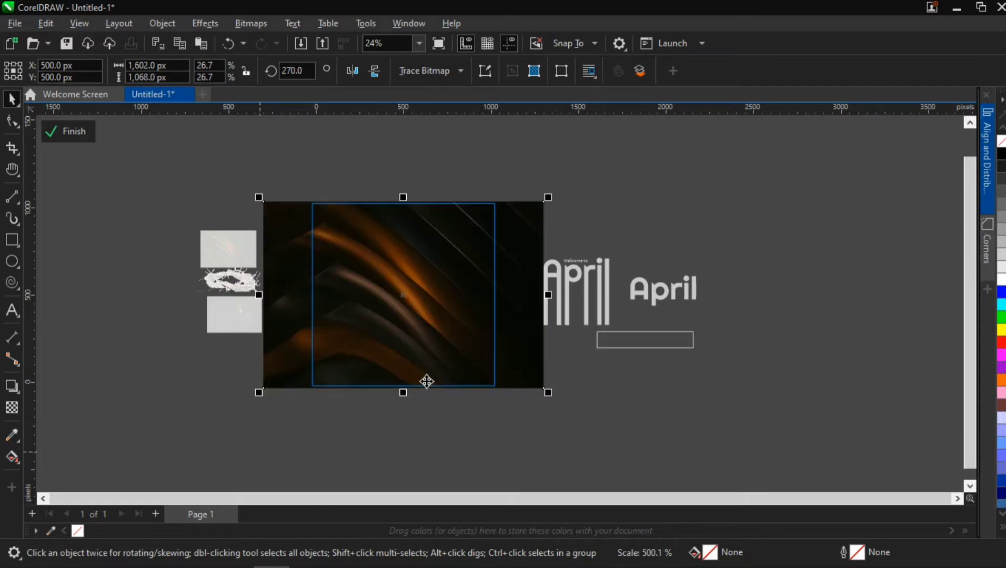
scroll(498, 308, up, 2)
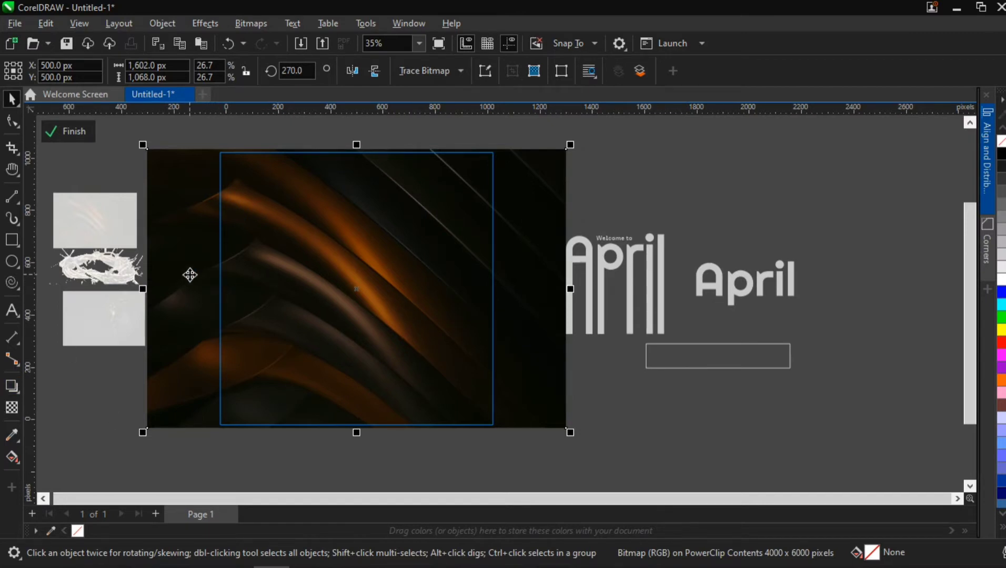
Apply a horizontal fountain transparency to the texture image, fading from its left edge to fully transparent at its middle
click(12, 407)
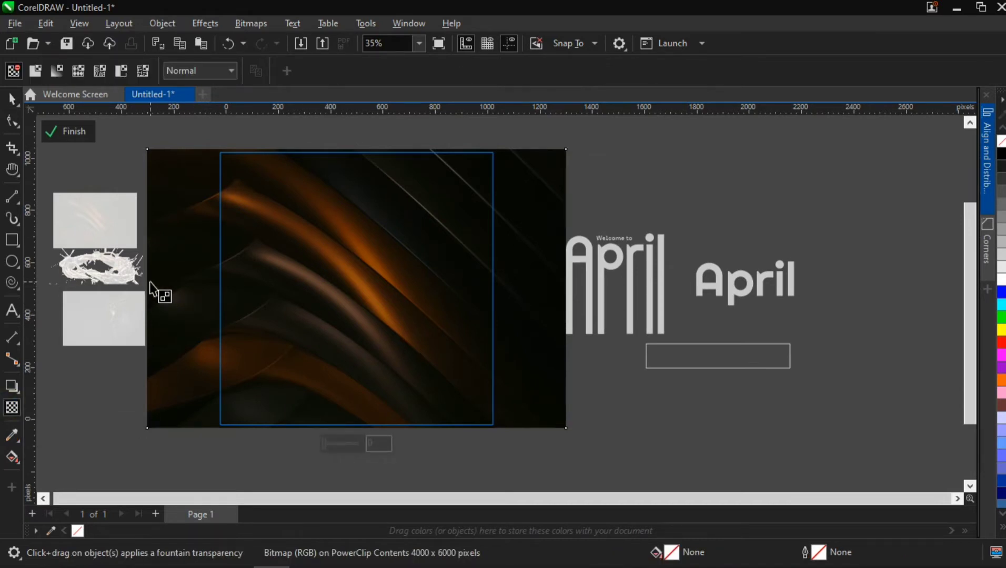
click(150, 284)
click(150, 283)
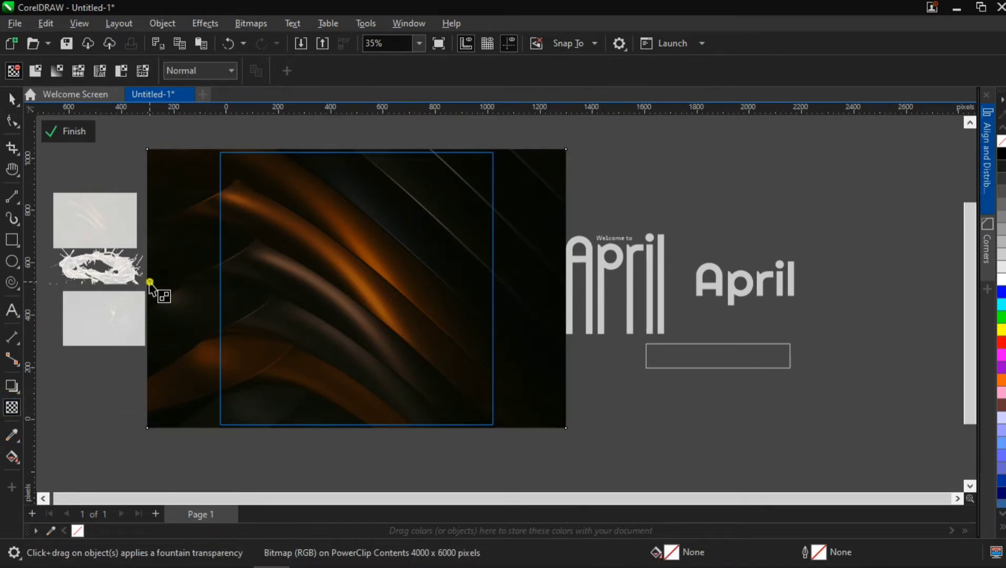
drag(149, 282, 351, 294)
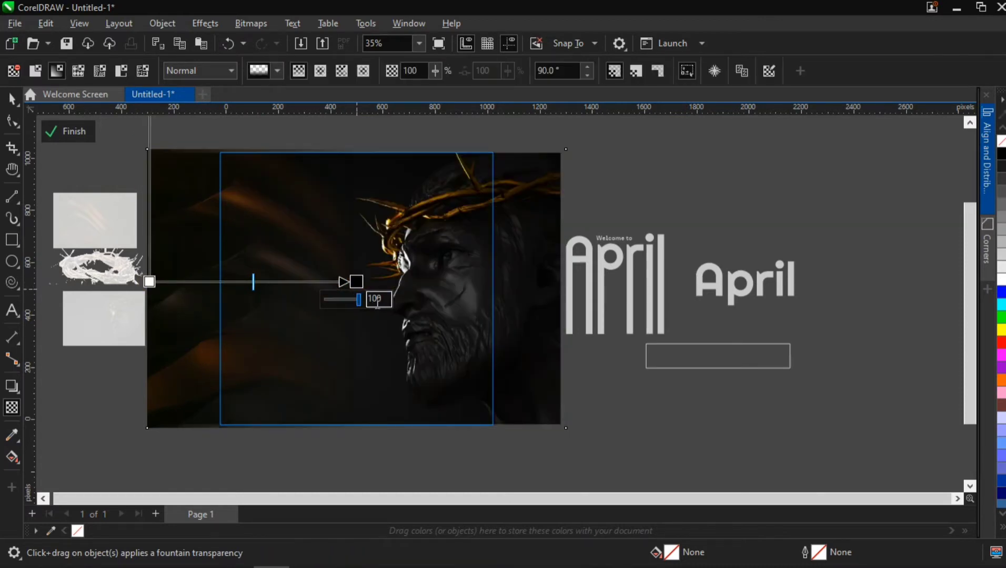
Extend the start of the texture image's fountain transparency well past the image's left edge and move its midpoint slightly toward the start
scroll(267, 271, up, 2)
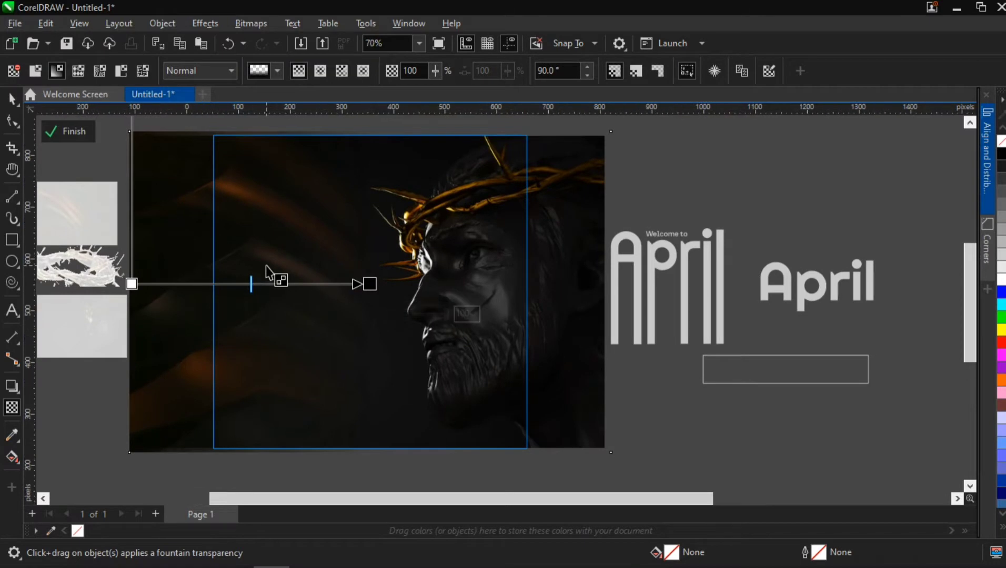
scroll(266, 266, up, 2)
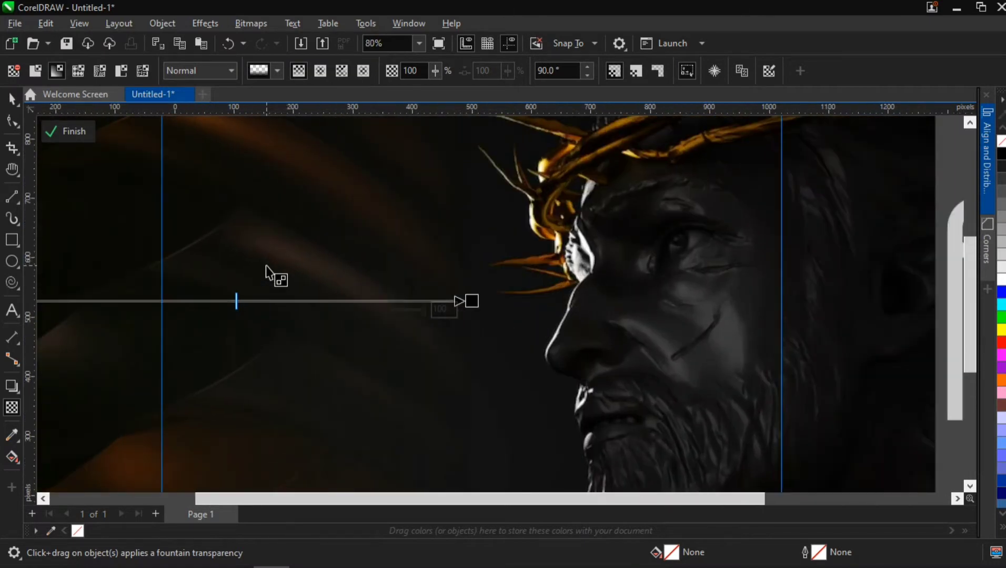
scroll(266, 265, down, 3)
drag(421, 293, 438, 296)
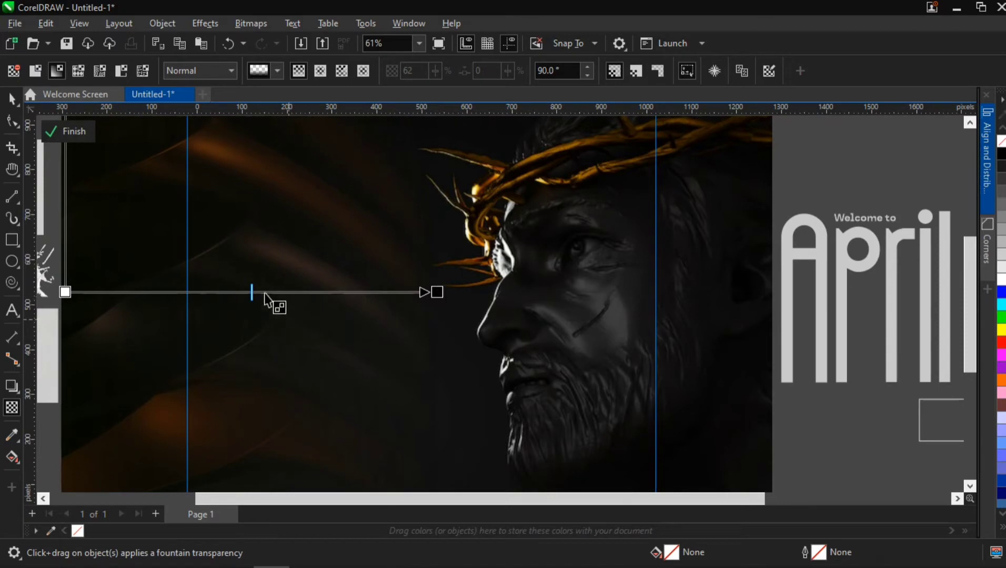
drag(251, 290, 108, 290)
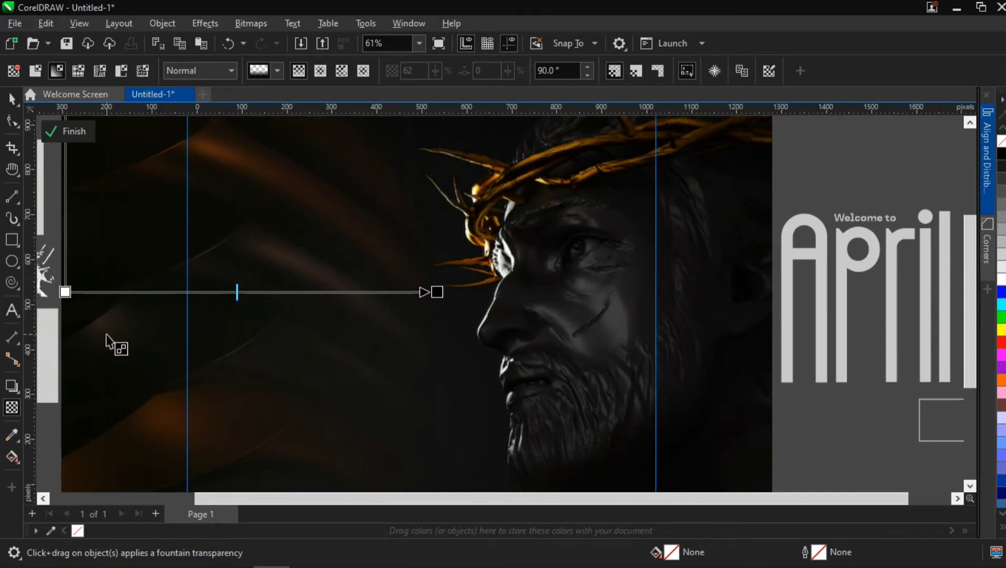
scroll(106, 336, down, 2)
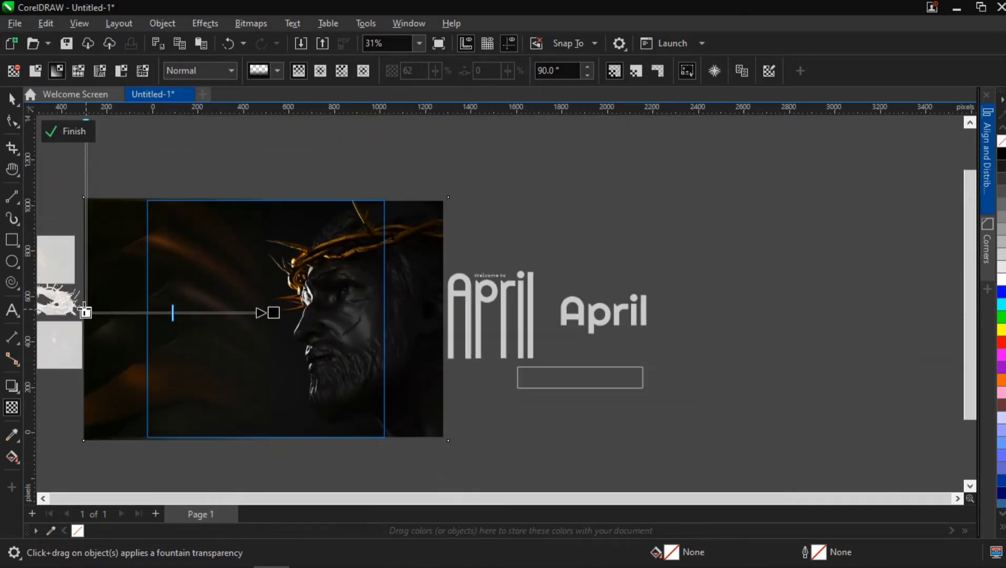
drag(85, 313, 42, 313)
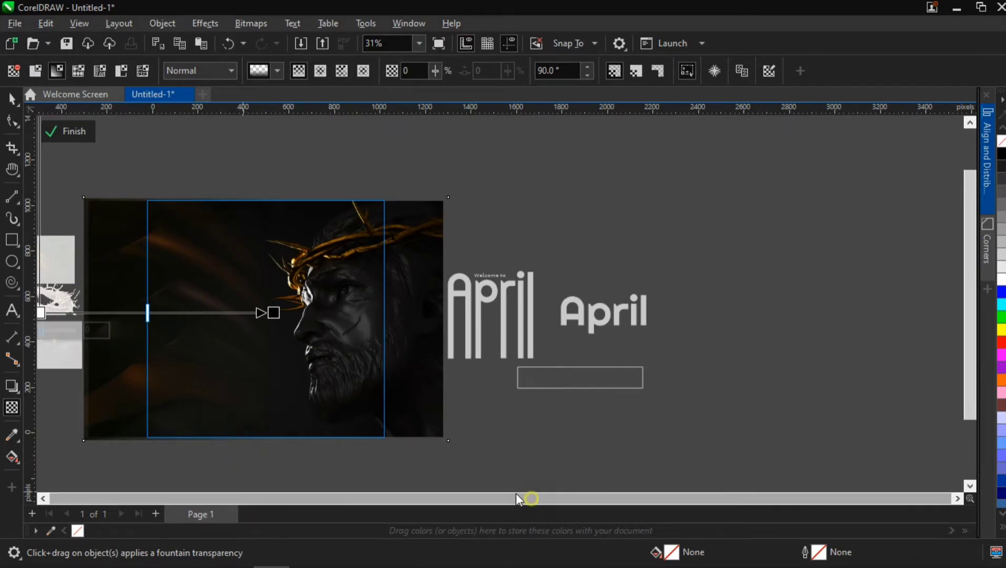
scroll(44, 496, left, 3)
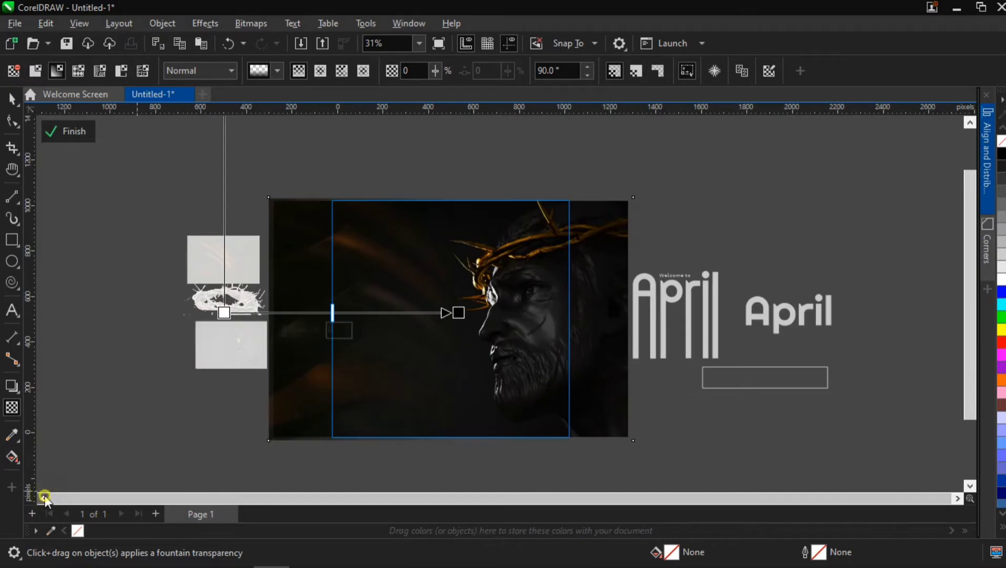
drag(314, 312, 297, 312)
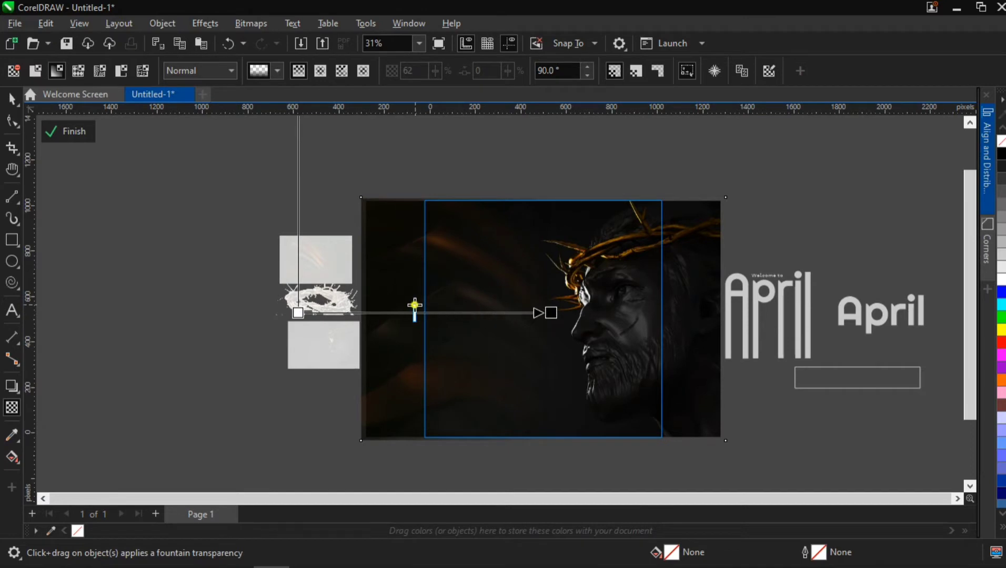
drag(415, 306, 414, 307)
Apply a horizontal fountain transparency to the face image, fading from its right edge toward the page's left side, with the midpoint nearer the start
click(12, 98)
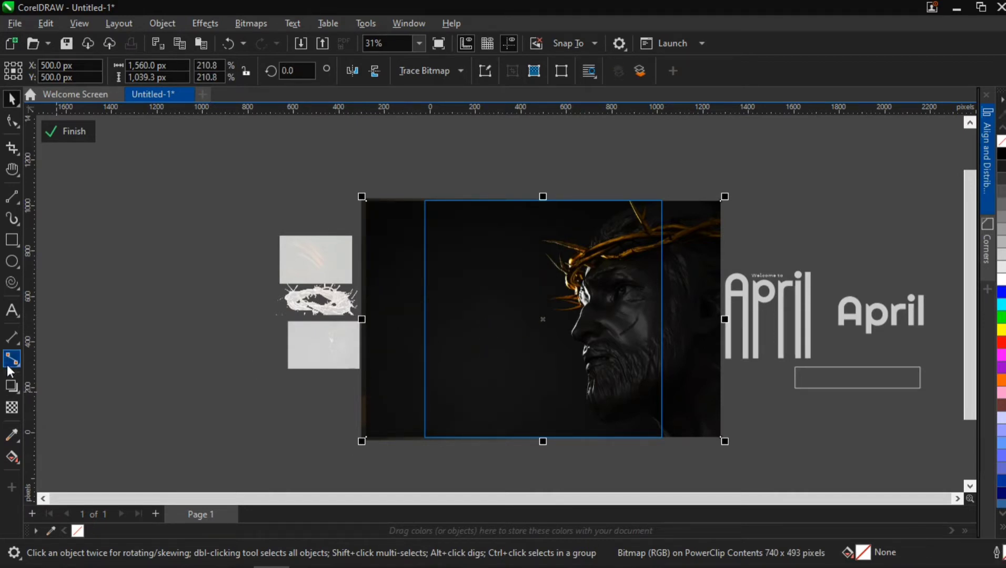
click(11, 407)
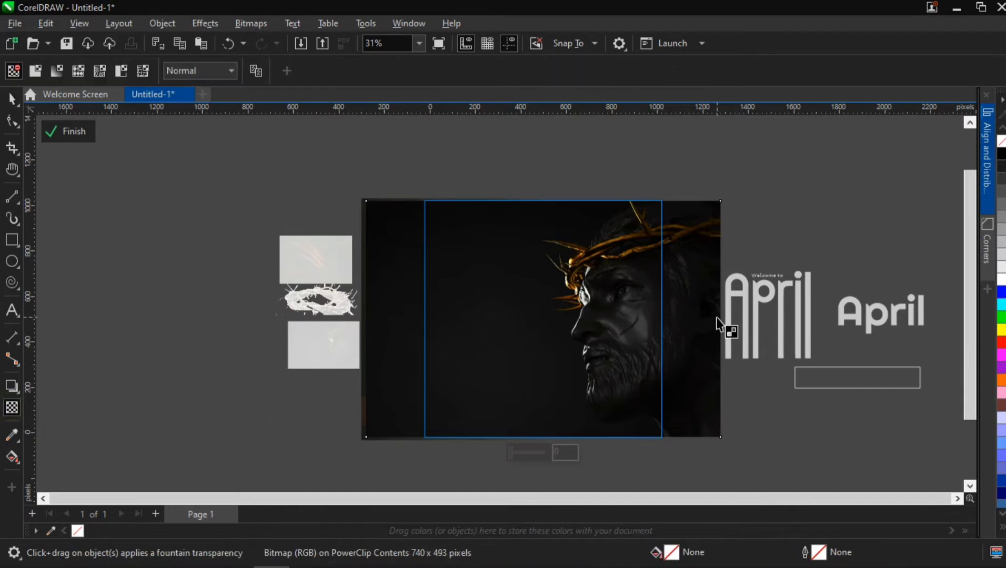
drag(717, 317, 481, 315)
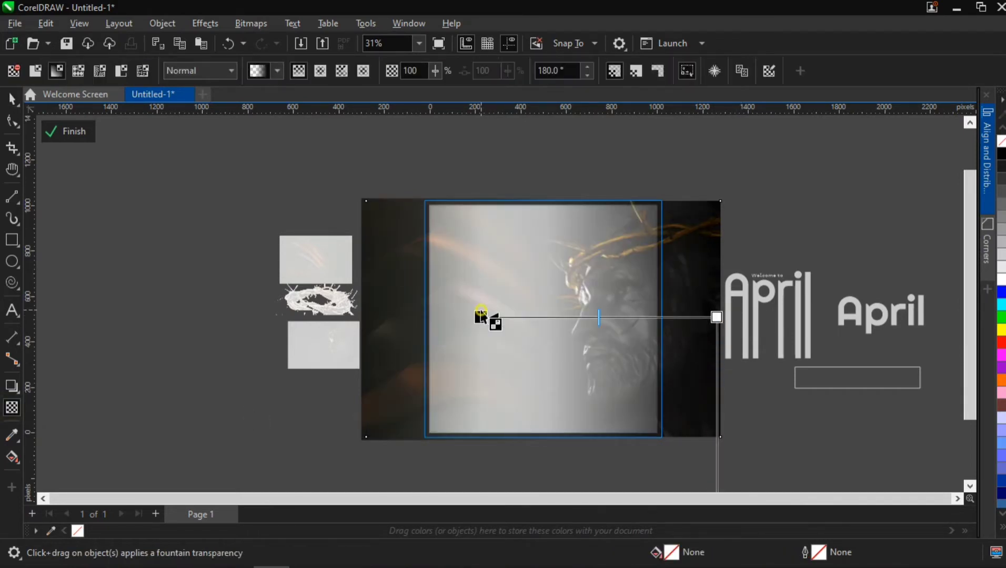
key(ctrl+z)
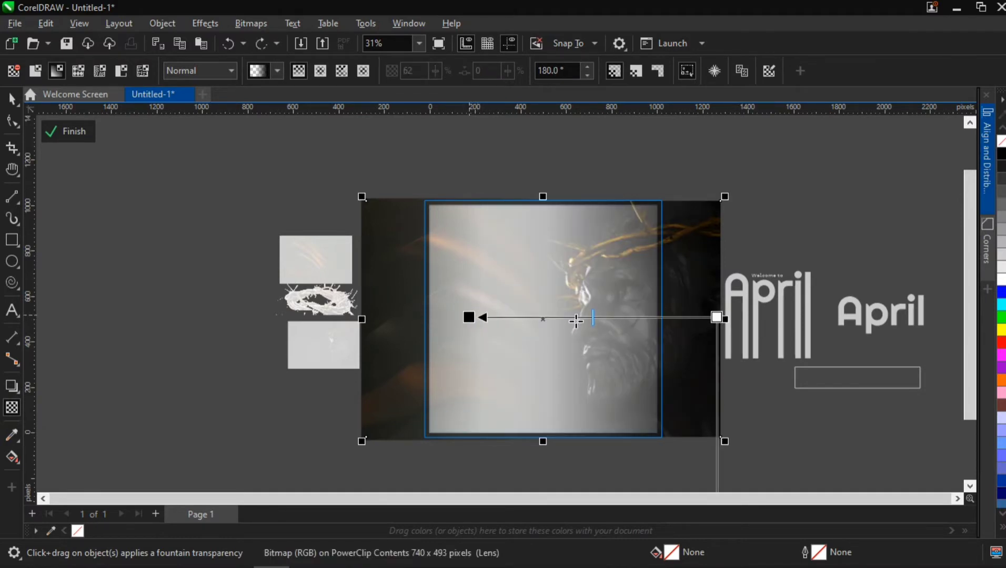
drag(592, 318, 608, 325)
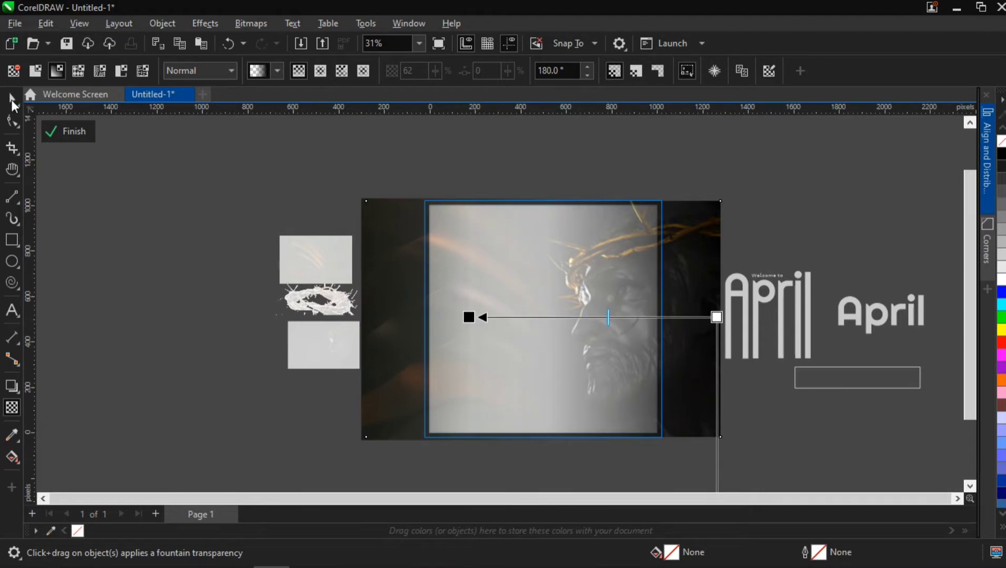
click(12, 98)
key(Escape)
Finish editing the PowerClip and fill its 1042 px rectangle with black
key(h)
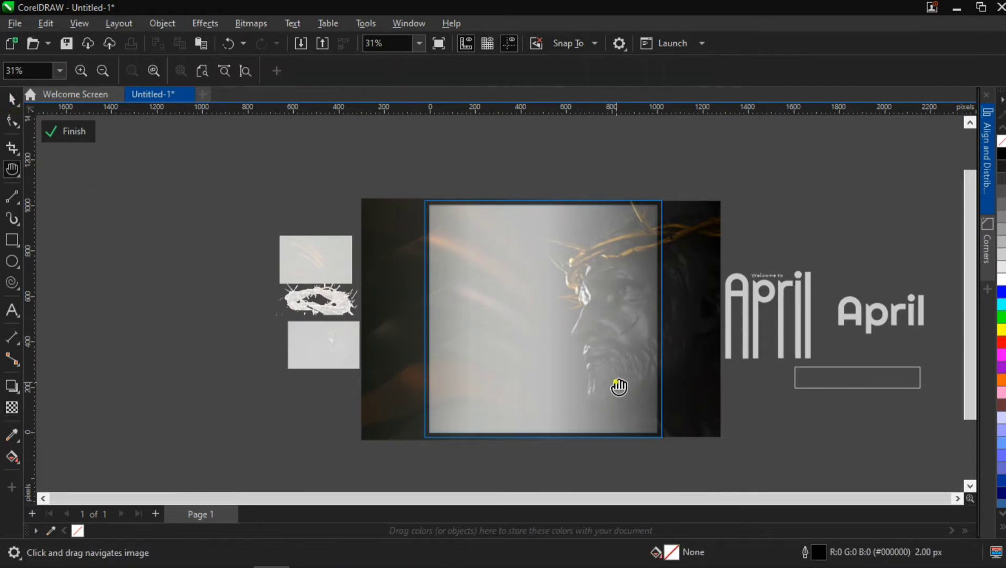
drag(613, 386, 547, 356)
scroll(547, 311, up, 2)
drag(542, 309, 506, 338)
key(space)
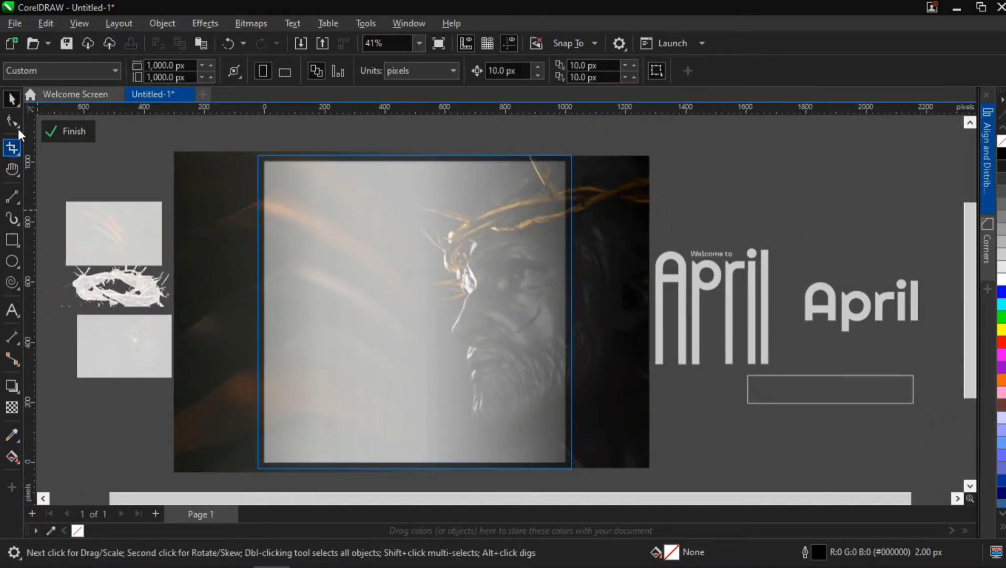
click(52, 130)
click(503, 284)
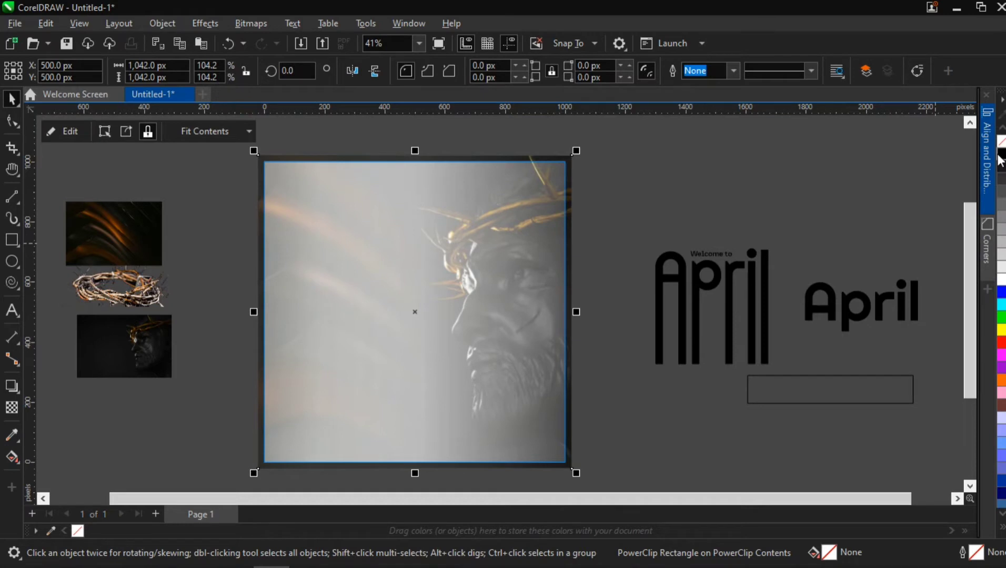
click(1000, 154)
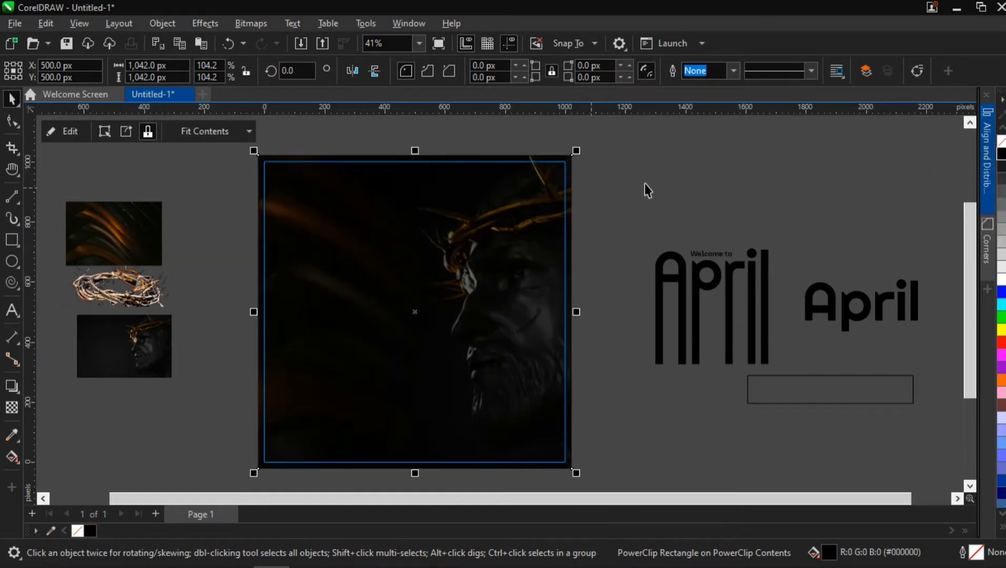
Inside the rectangle's PowerClip, extend the end of the texture image's fountain transparency rightward to the face's nose, and finish editing
double_click(358, 305)
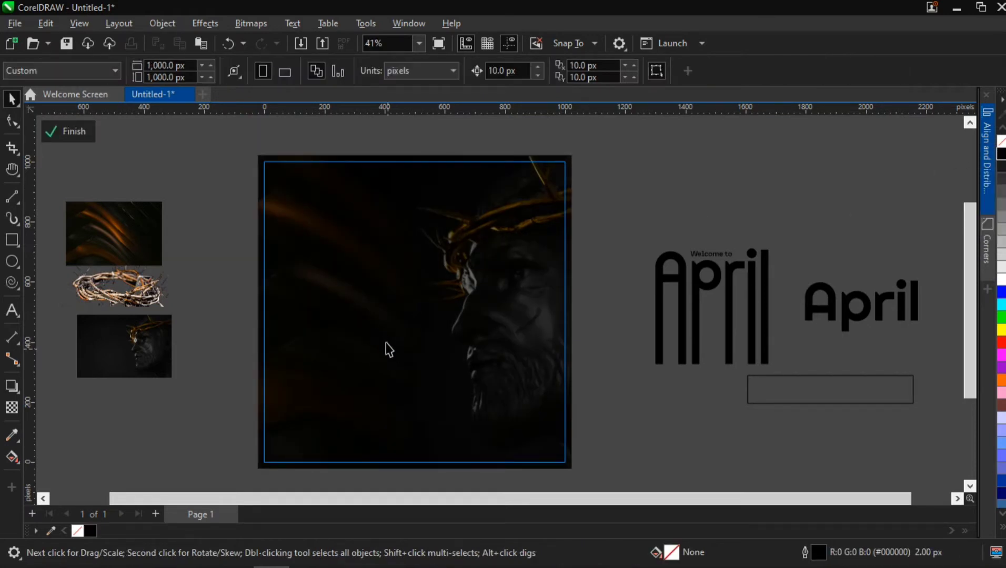
click(387, 335)
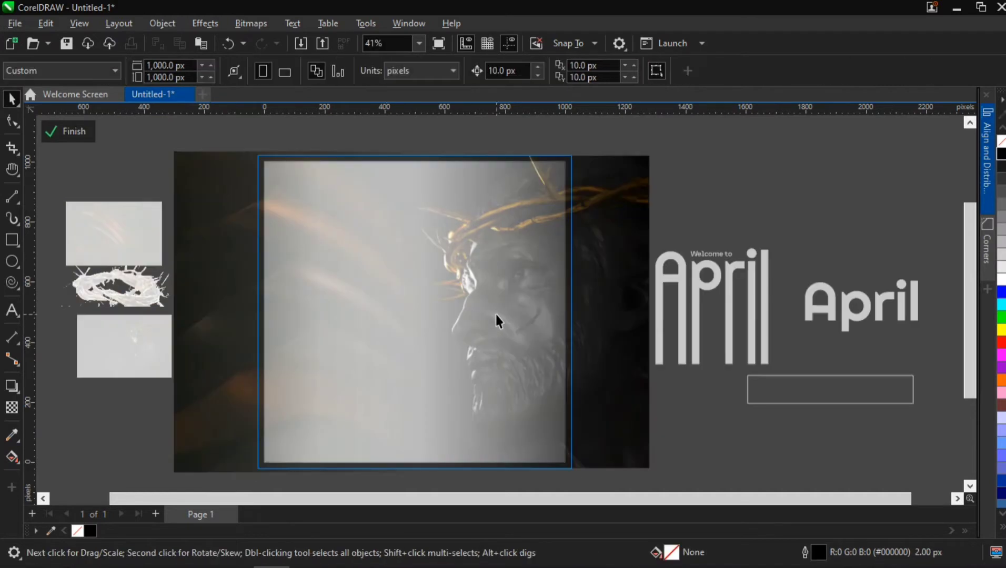
click(216, 288)
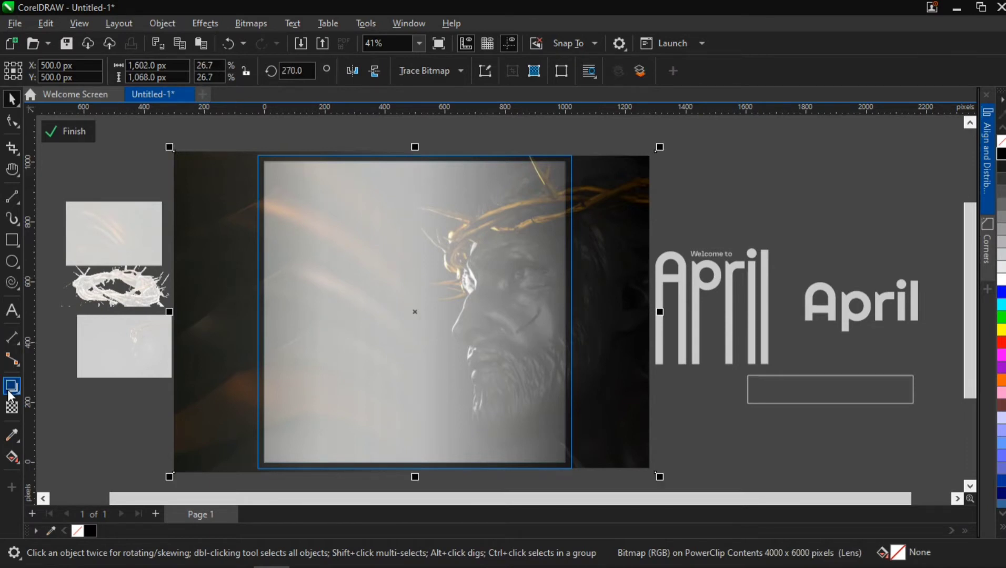
click(12, 407)
drag(425, 303, 481, 304)
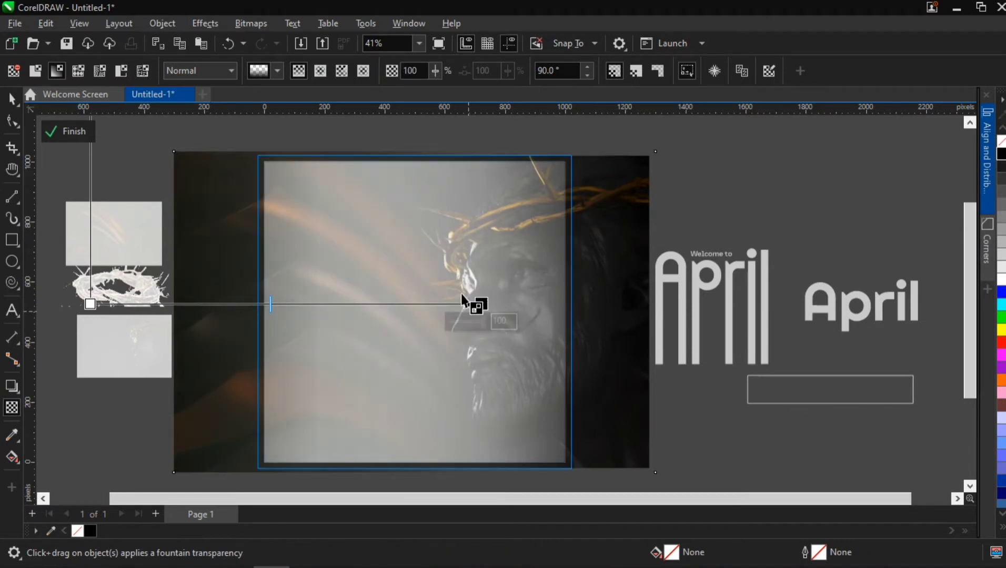
click(11, 98)
click(50, 136)
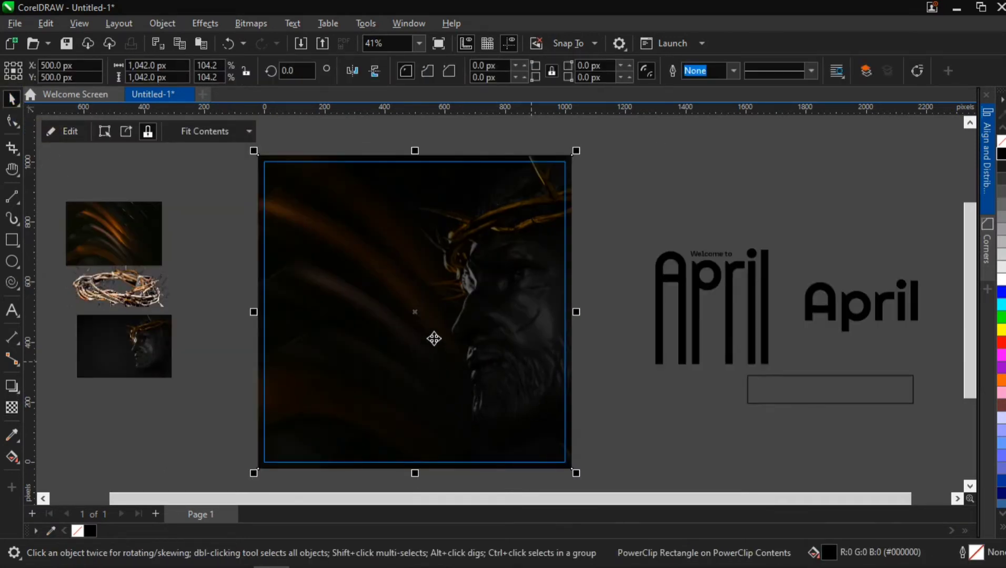
Send the texture image behind the face image inside the 1042 px rectangle's PowerClip and finish editing
scroll(437, 326, up, 2)
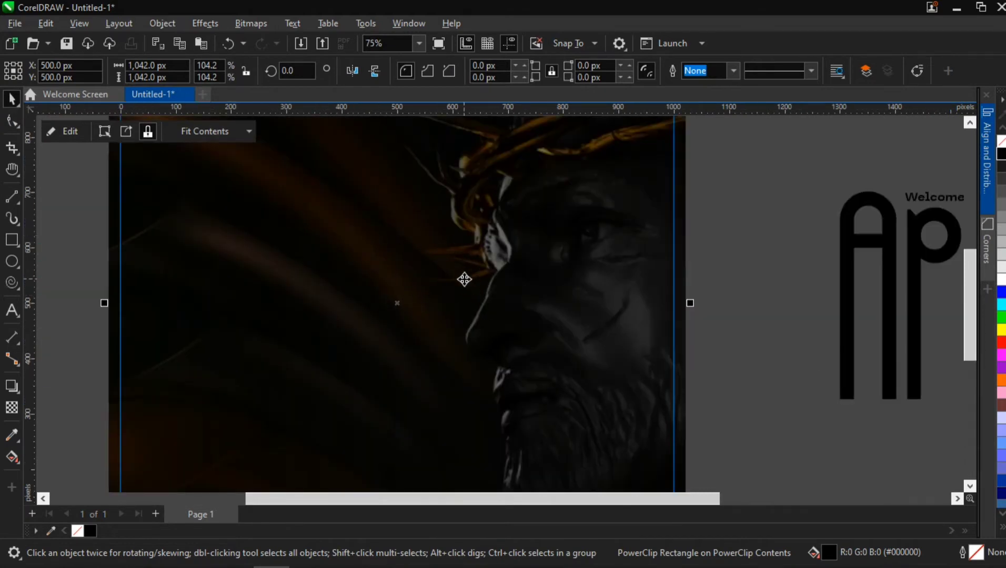
scroll(465, 279, down, 2)
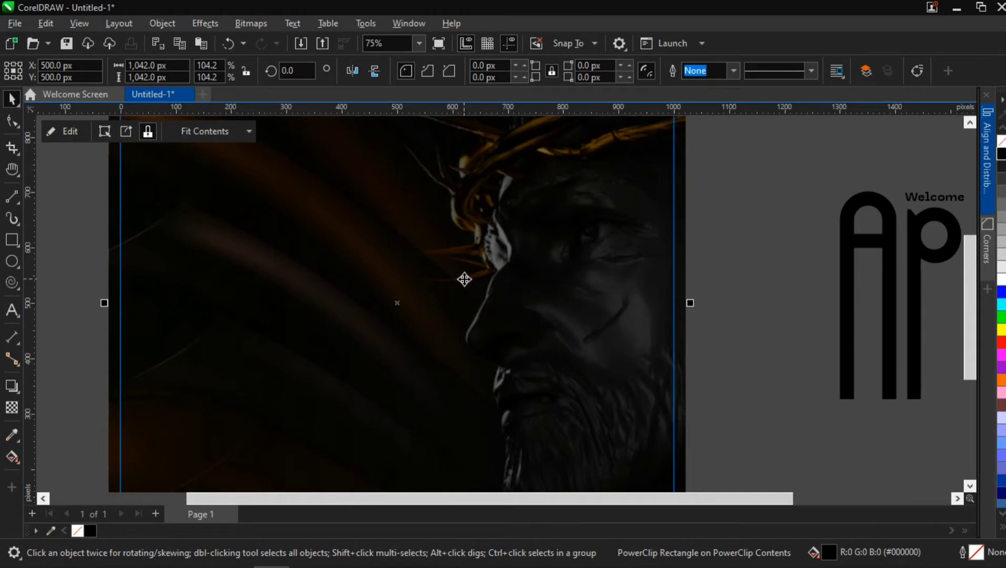
double_click(537, 293)
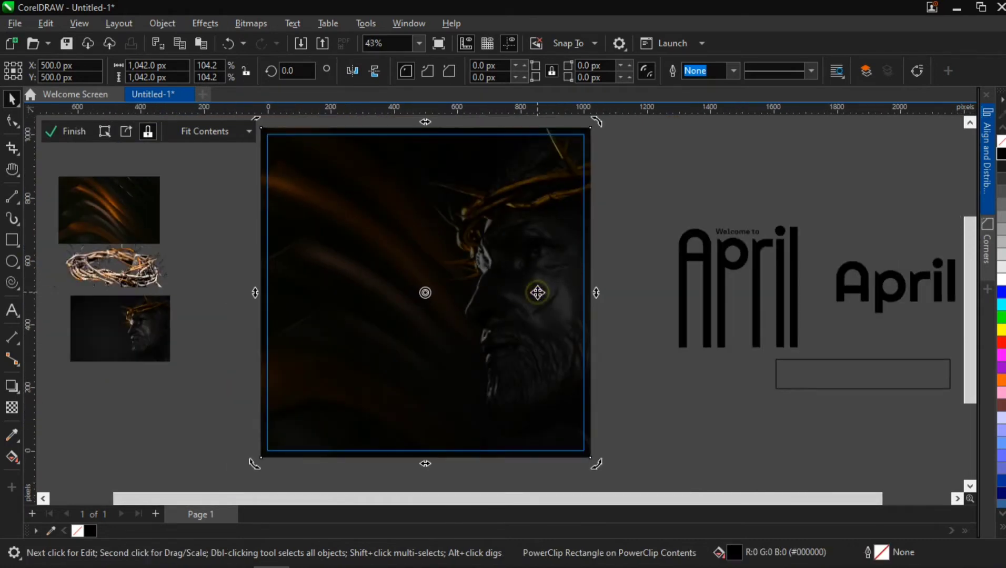
click(570, 284)
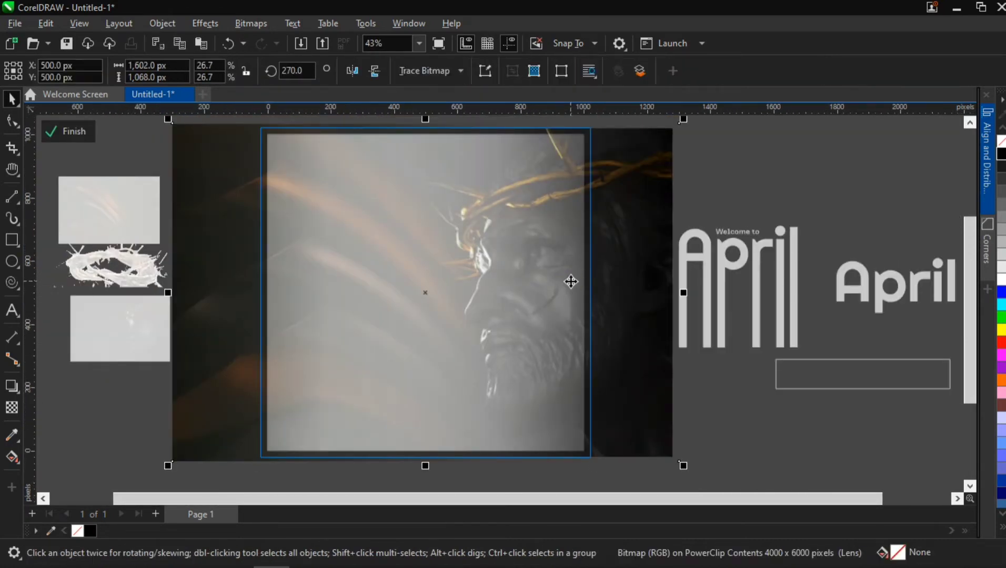
key(shift+Page_Down)
click(808, 189)
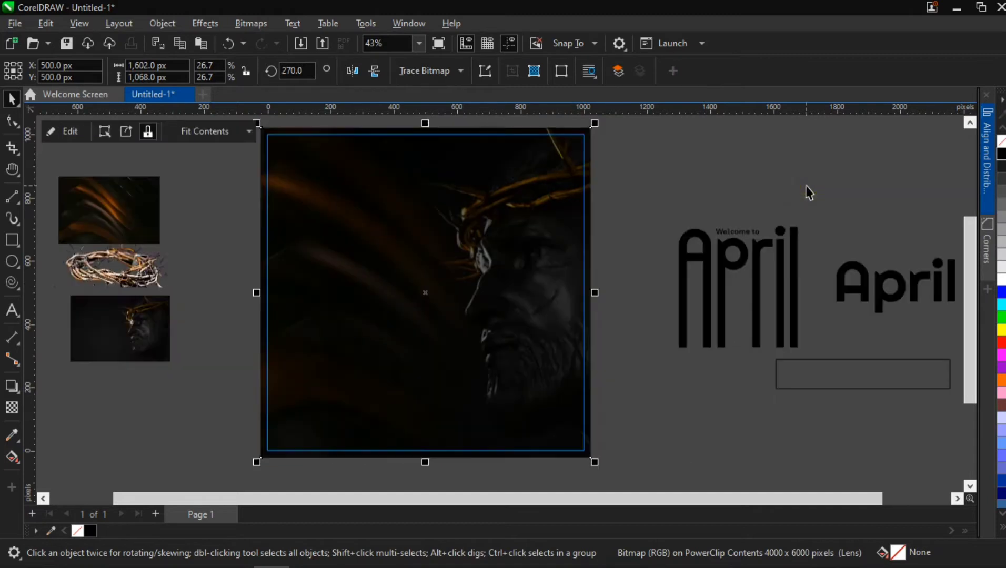
scroll(460, 352, up, 2)
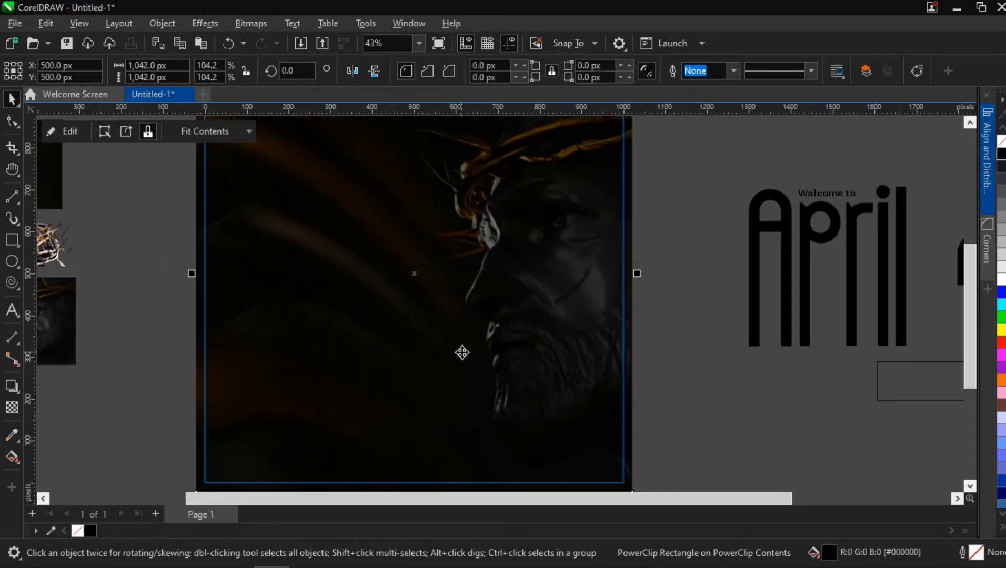
scroll(462, 353, down, 2)
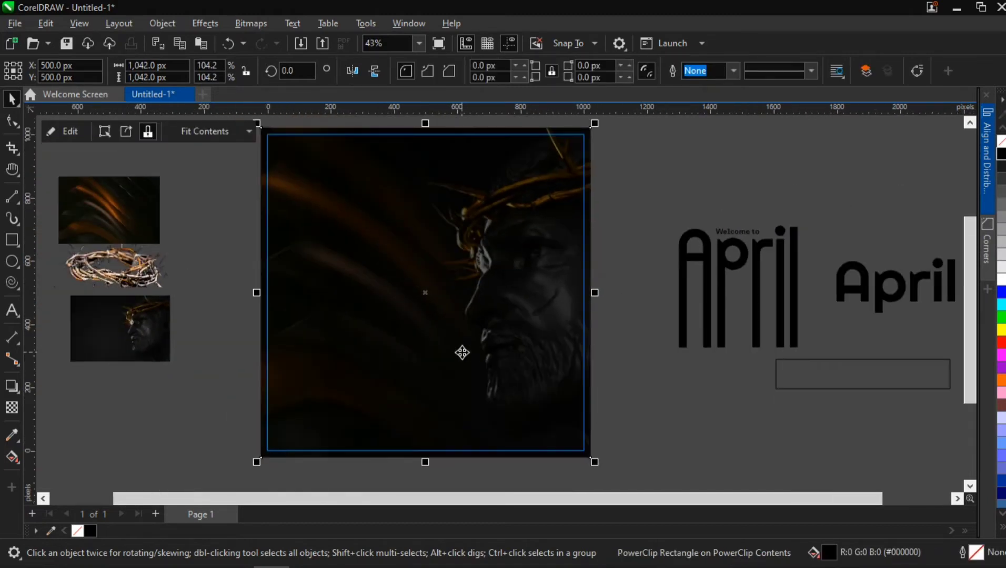
double_click(462, 352)
click(813, 179)
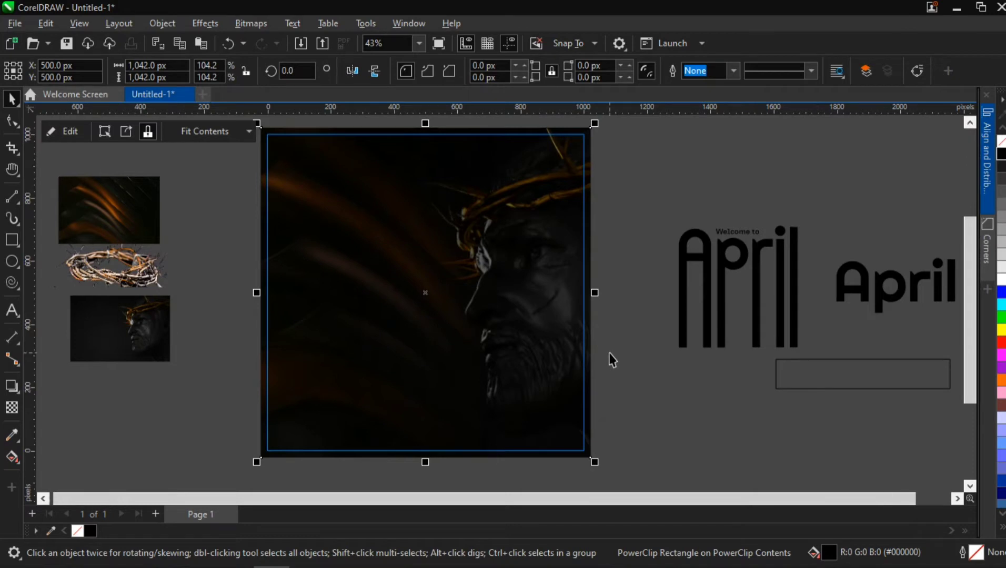
Center the stretched "Welcome to April" lettering group on the page over the dark background and fill it with white
scroll(618, 348, down, 1)
drag(555, 354, 479, 339)
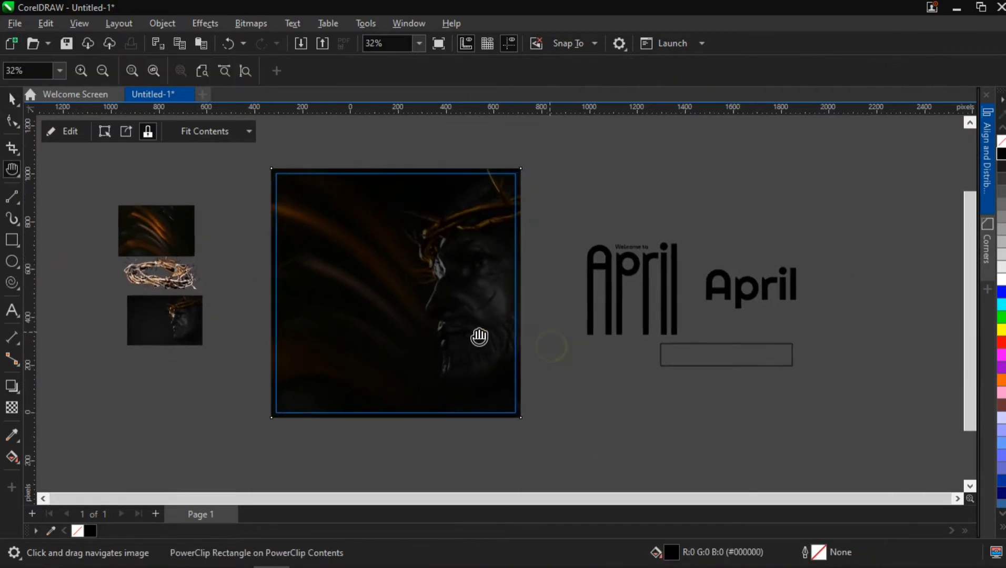
click(607, 249)
drag(607, 249, 377, 256)
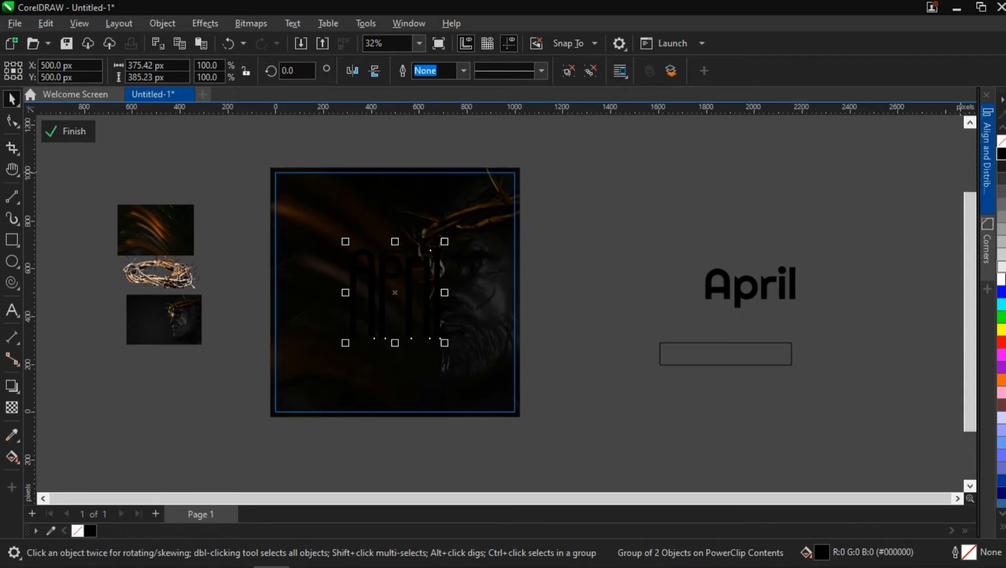
click(1001, 279)
scroll(392, 247, up, 1)
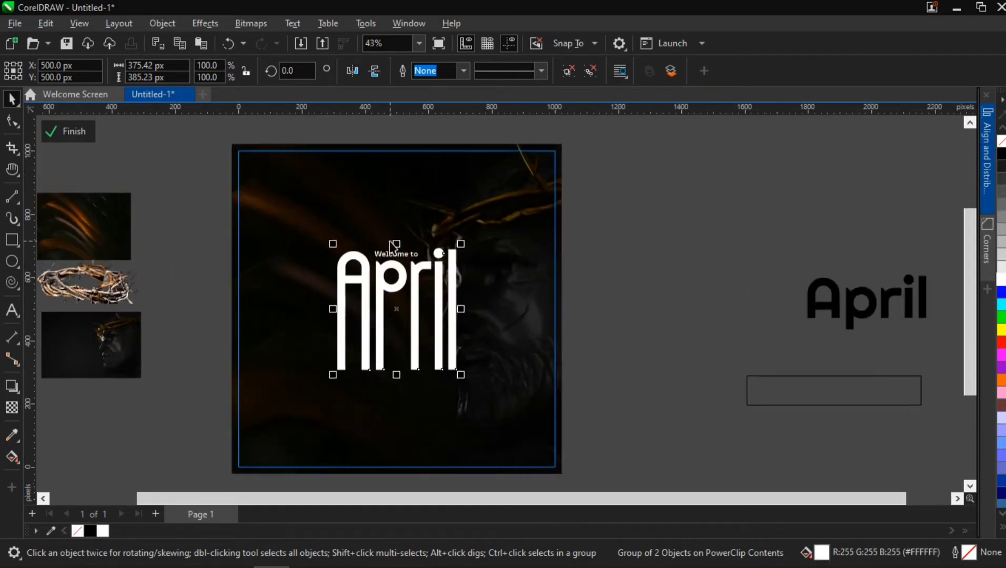
scroll(391, 243, down, 1)
click(583, 210)
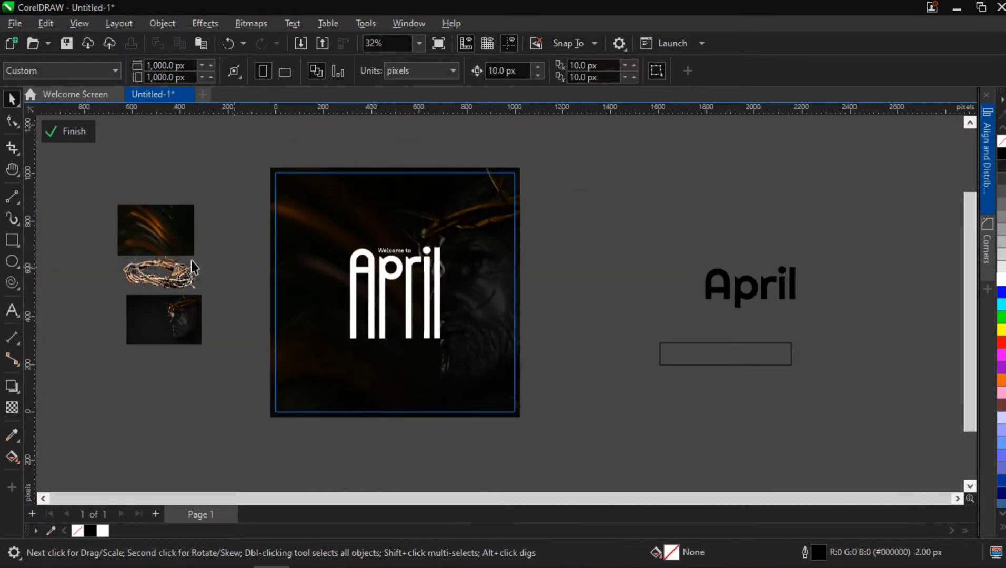
scroll(148, 272, up, 5)
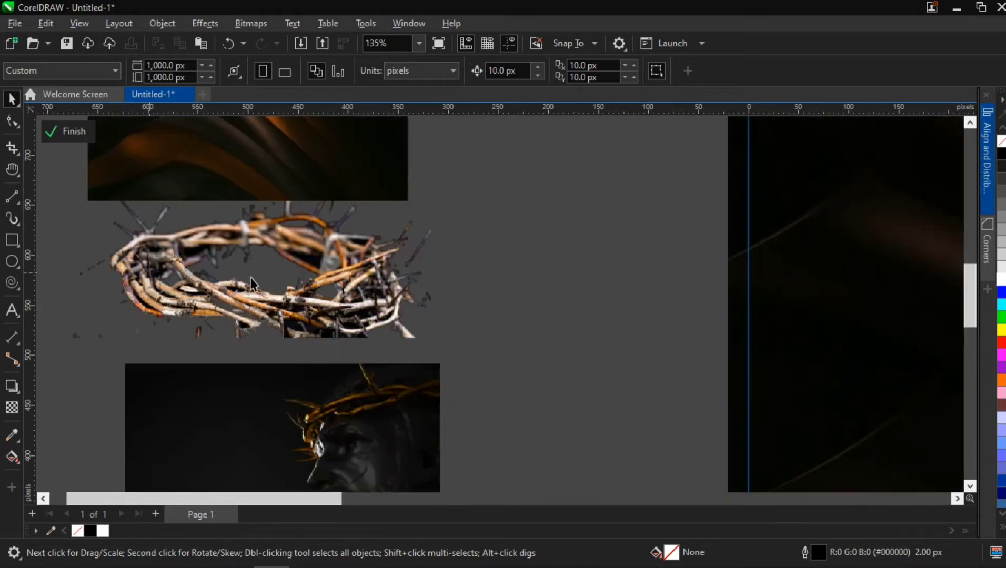
Duplicate the crown-of-thorns image beside the page, center the copy on the page at the lettering, and enlarge it to 468 px wide
click(224, 295)
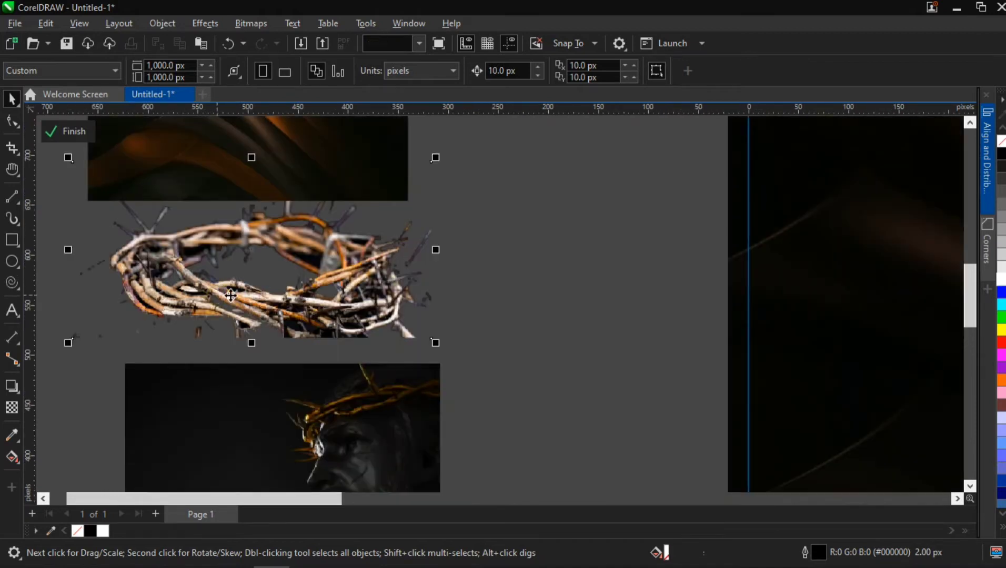
scroll(231, 296, down, 3)
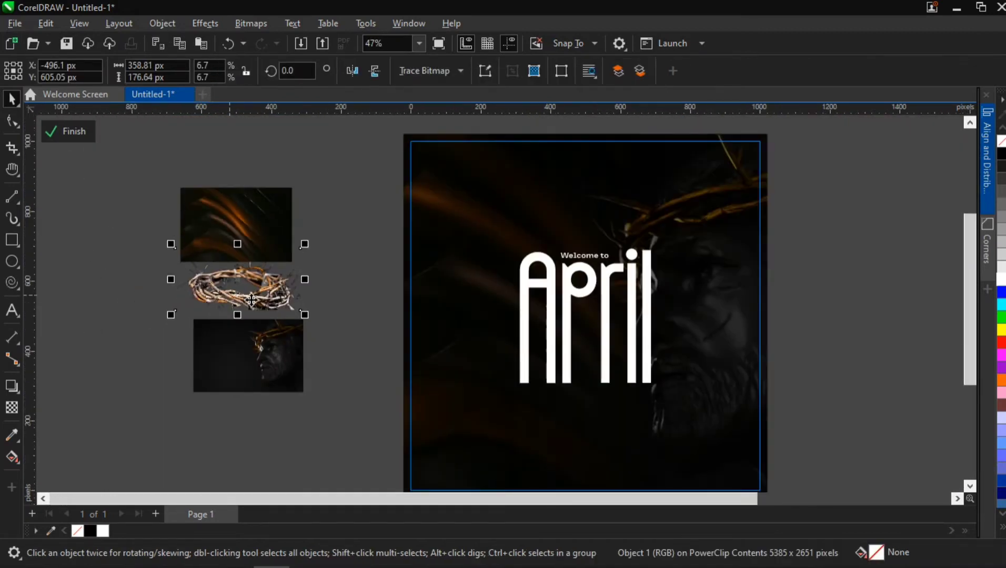
click(218, 283)
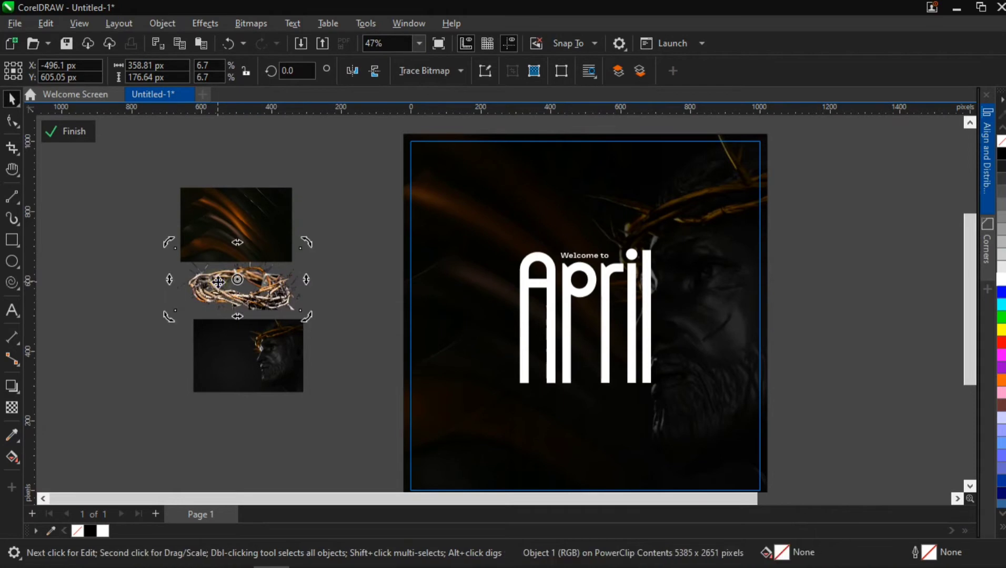
key(ctrl+d)
click(266, 296)
drag(267, 297, 549, 345)
key(h)
key(space)
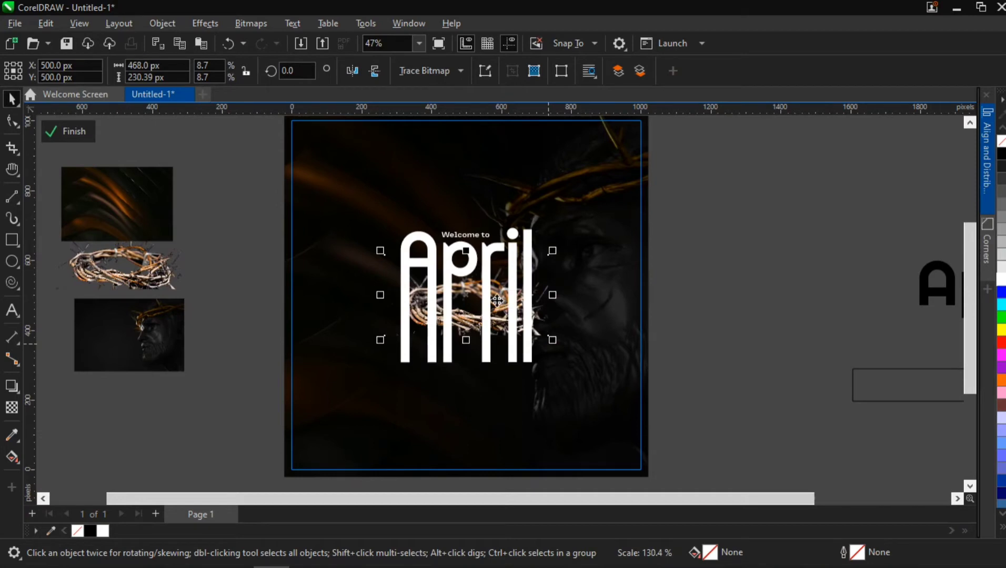
Lower the crown copy onto the legs of the "April" letters, reduce it to 447 px wide, and bring it in front of the lettering
scroll(495, 300, up, 2)
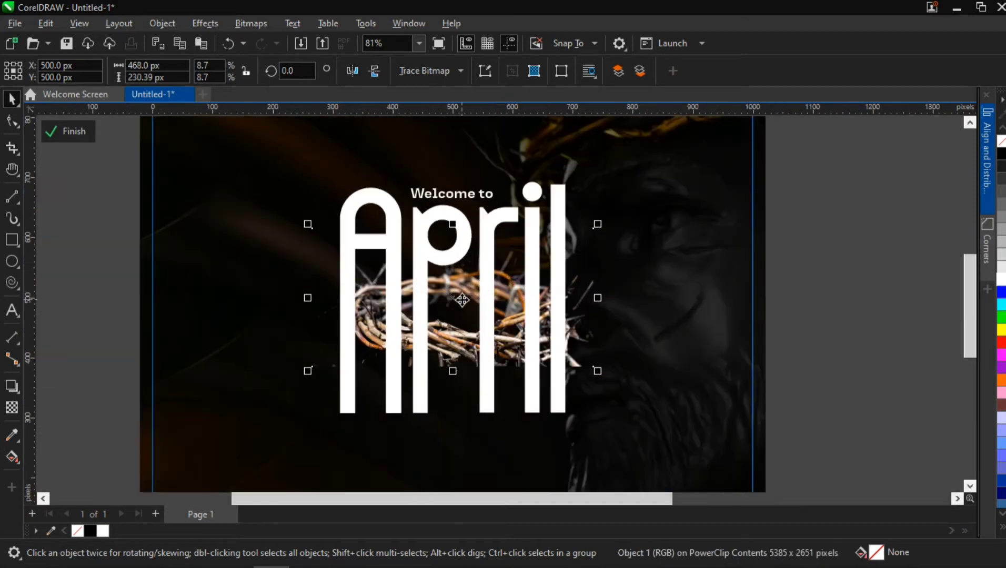
drag(462, 299, 461, 324)
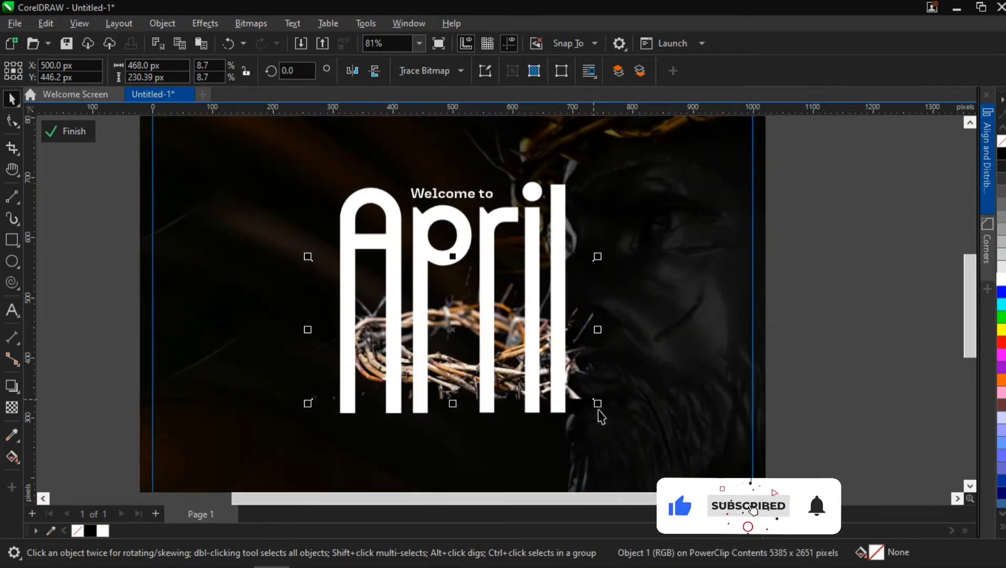
drag(597, 403, 587, 399)
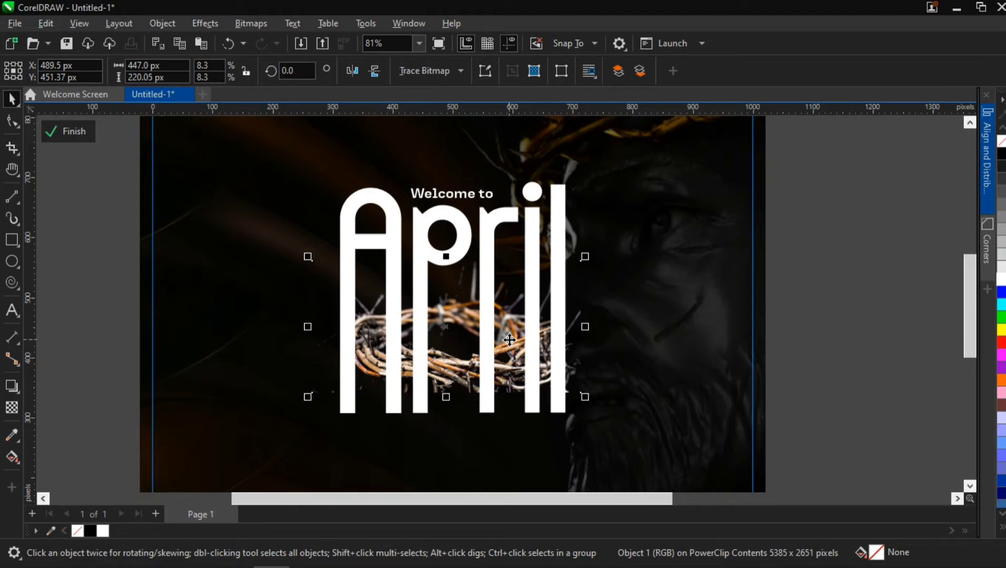
key(shift+Page_Up)
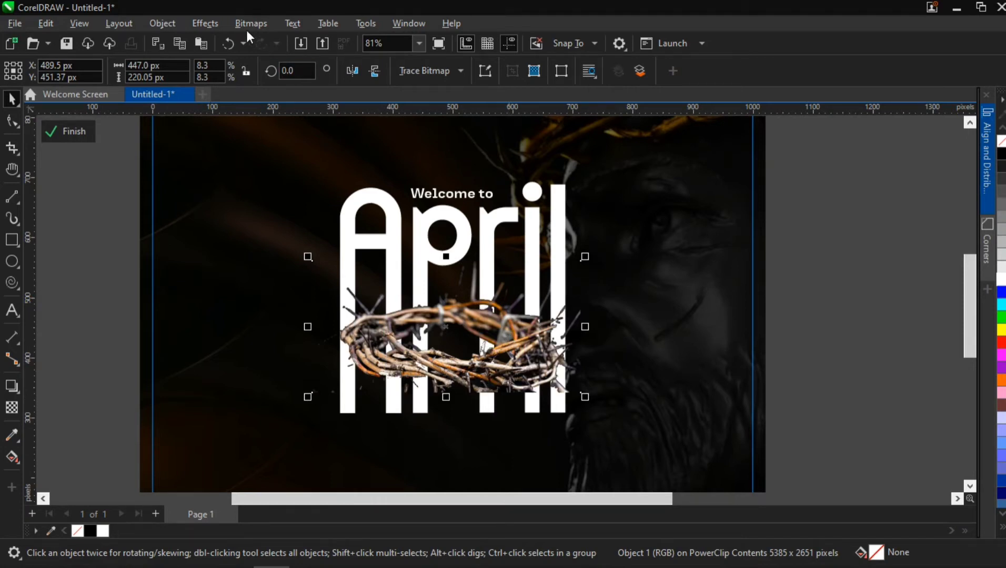
Desaturate the crown-of-thorns copy that lies over the lettering
click(188, 24)
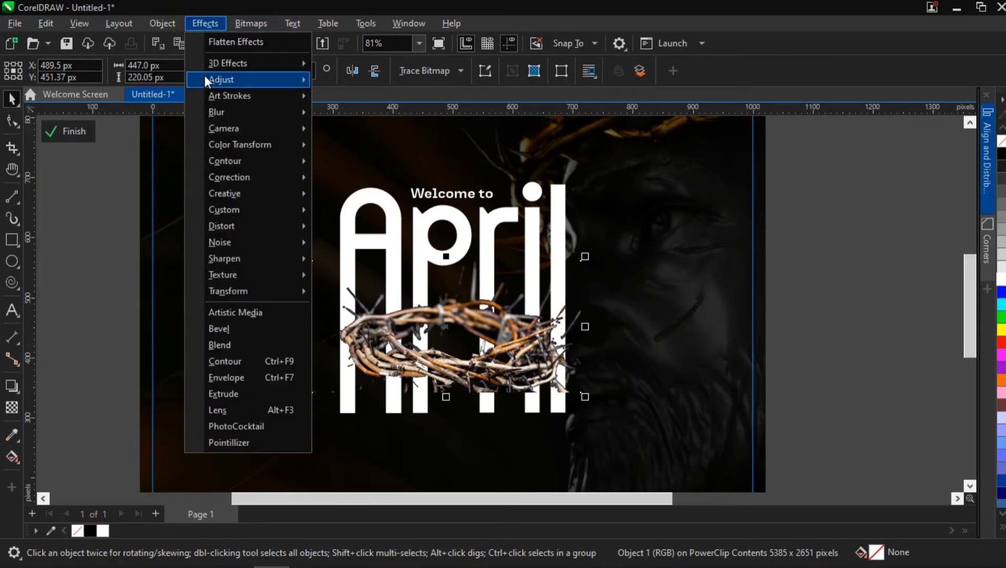
mouse_move(219, 78)
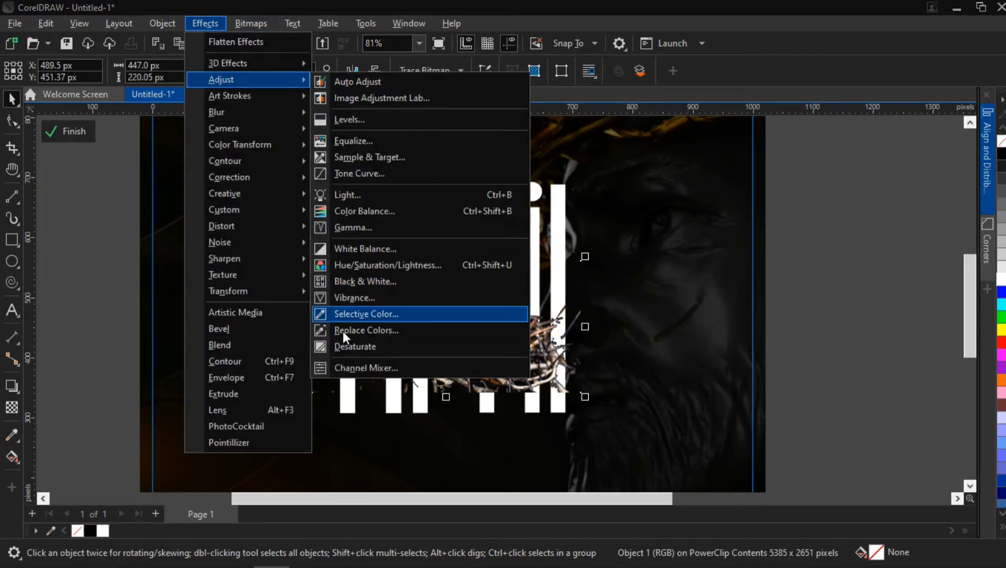
click(359, 346)
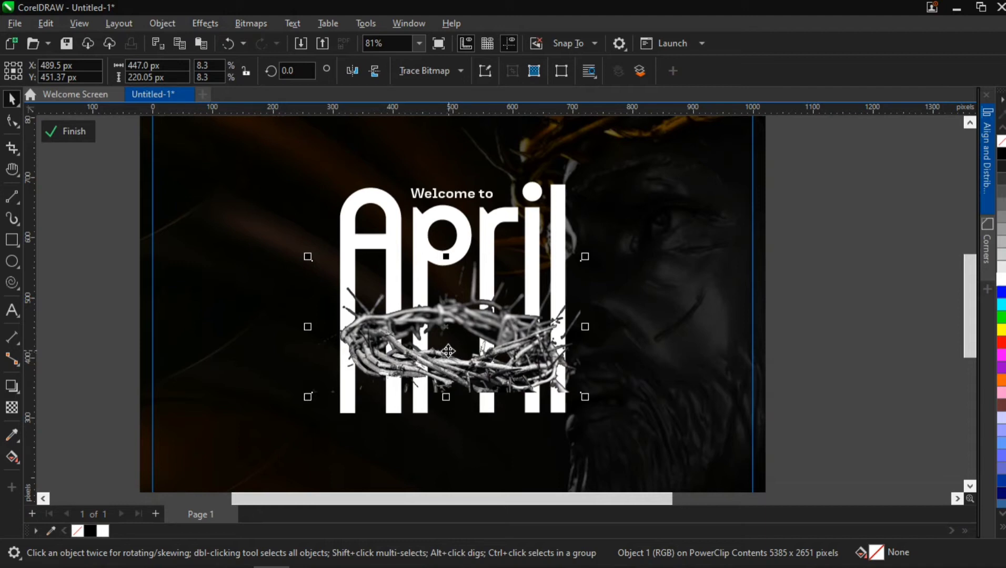
Raise the desaturated crown's contrast to 45 with the Image Adjustment Lab and apply the adjustment
click(197, 25)
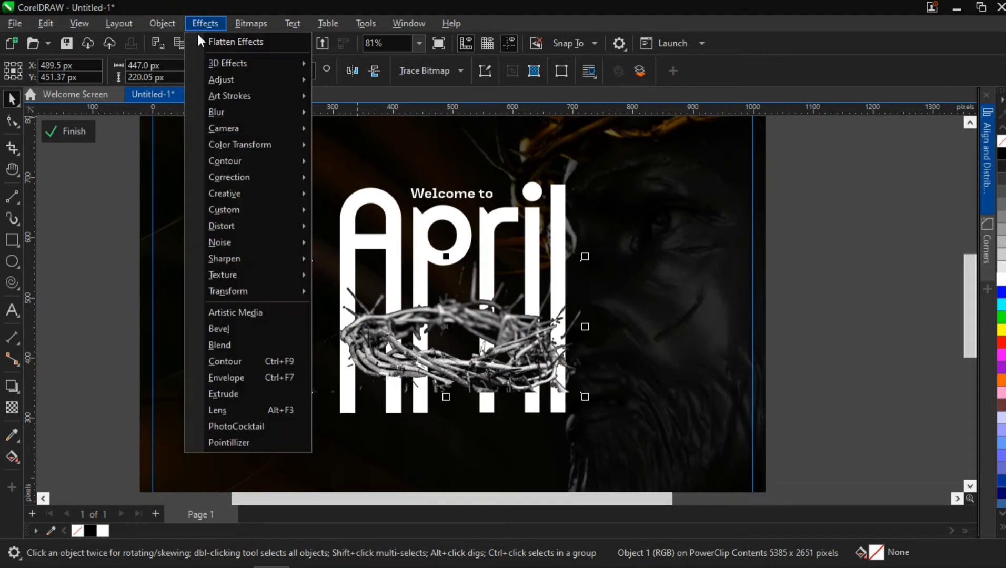
mouse_move(228, 86)
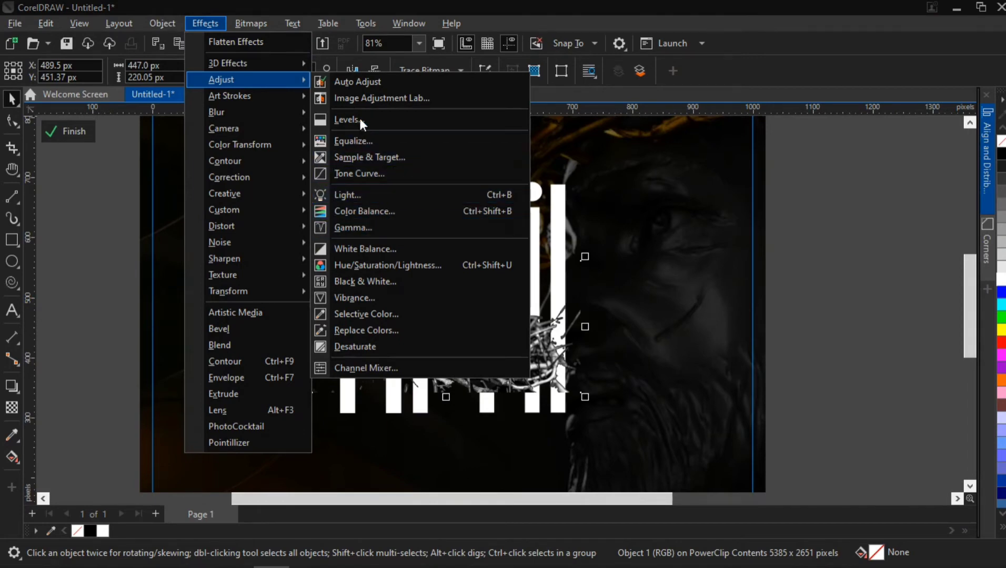
click(364, 101)
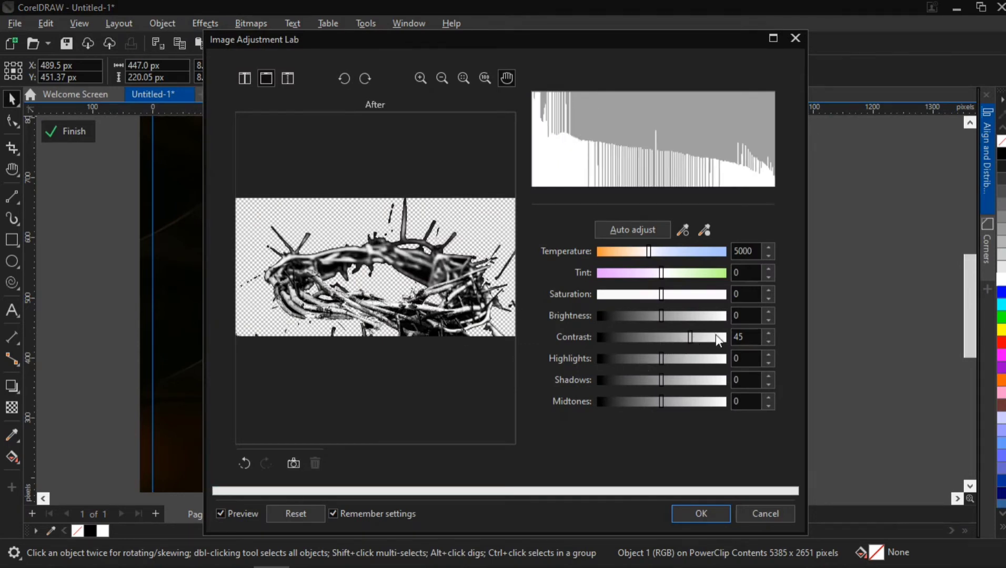
click(746, 336)
click(745, 360)
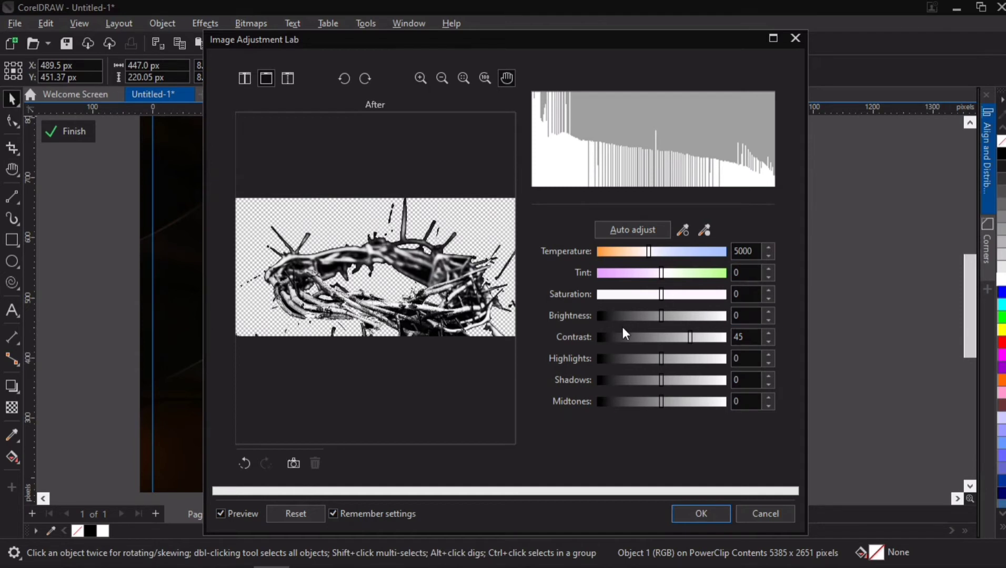
click(688, 511)
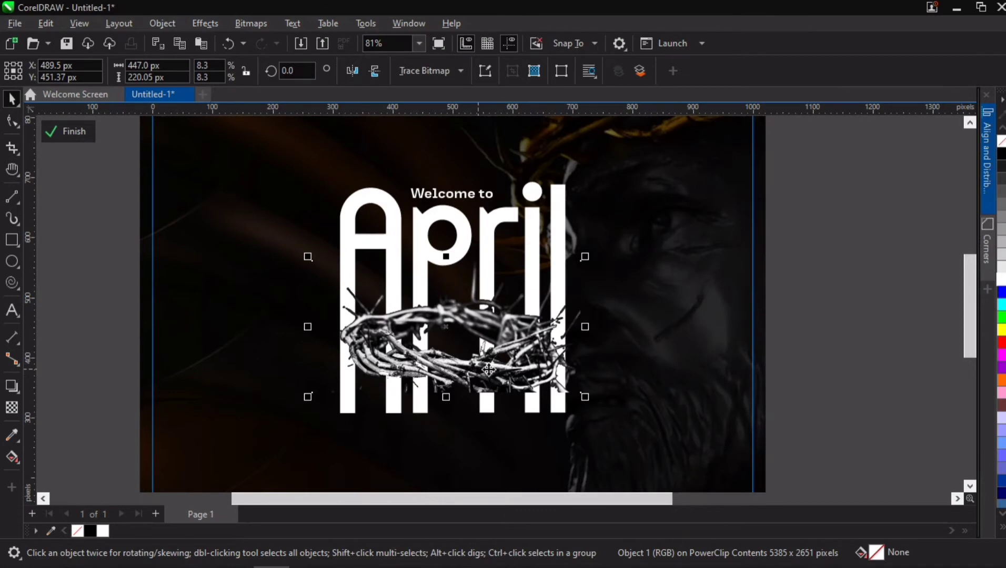
mouse_move(586, 399)
mouse_down()
mouse_move(592, 404)
mouse_move(583, 396)
mouse_up()
scroll(583, 396, down, 1)
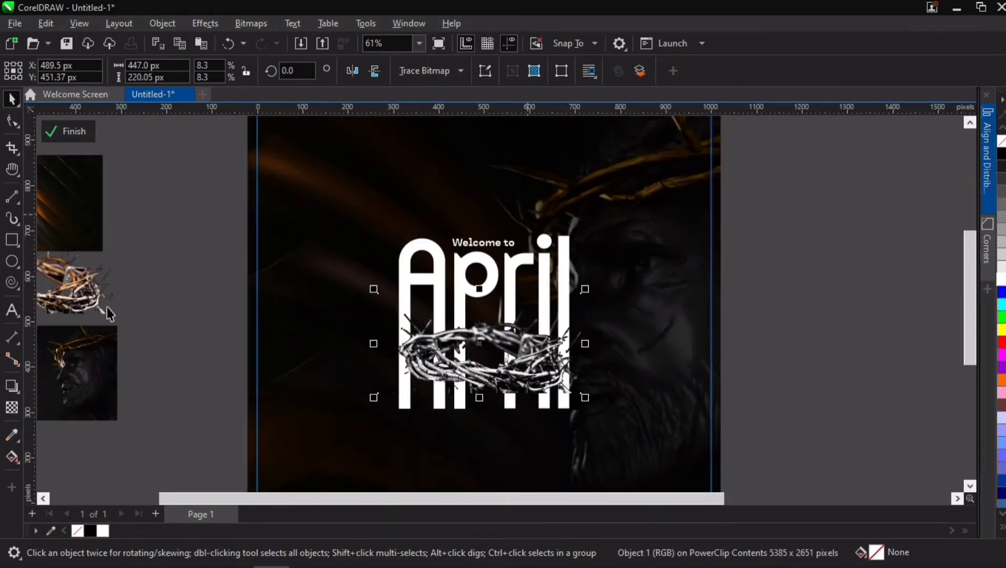
Move the original face image nearer the page and sample the brown #904702 from its thorn crown into the document palette
scroll(59, 374, up, 2)
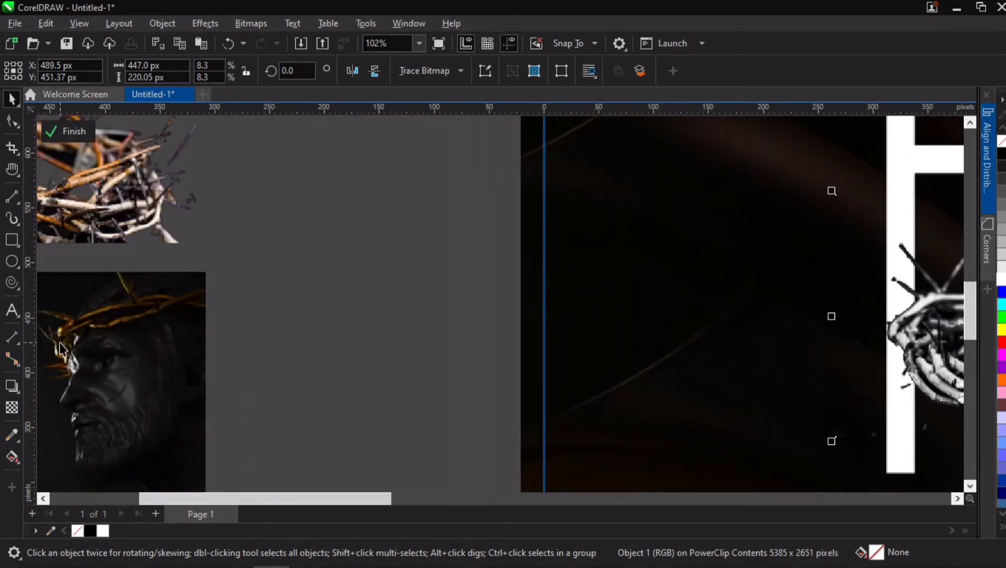
click(63, 345)
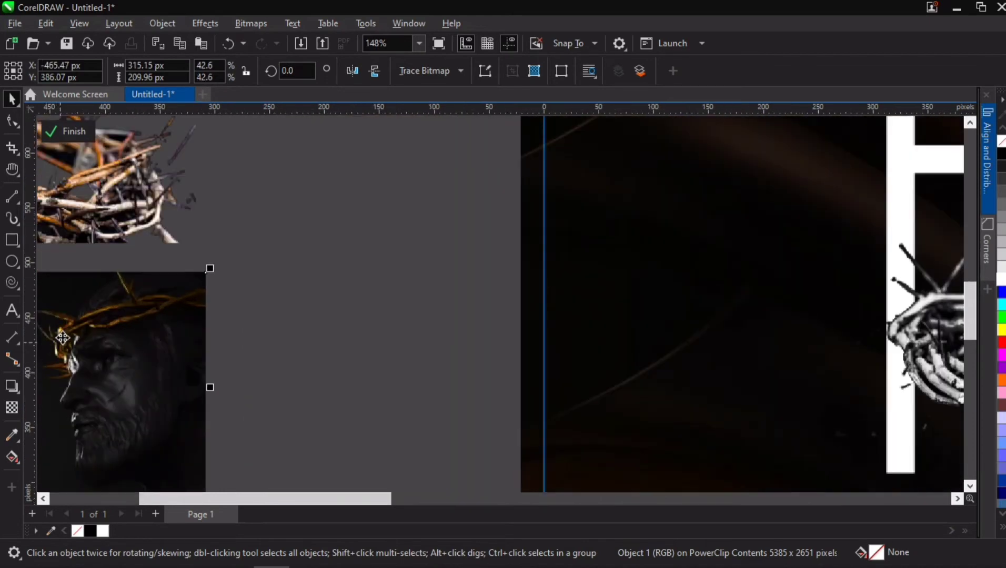
drag(215, 321, 299, 266)
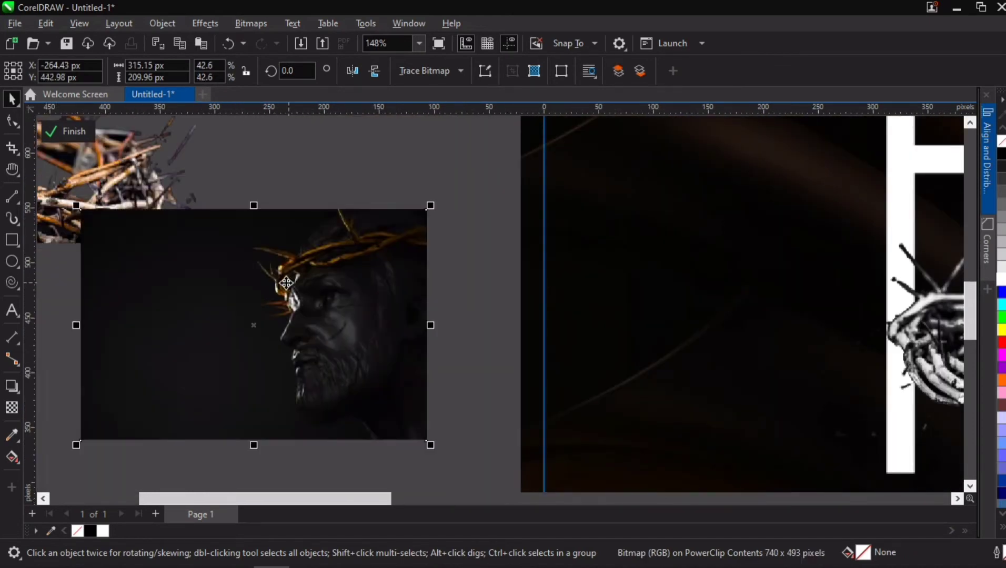
scroll(283, 283, up, 1)
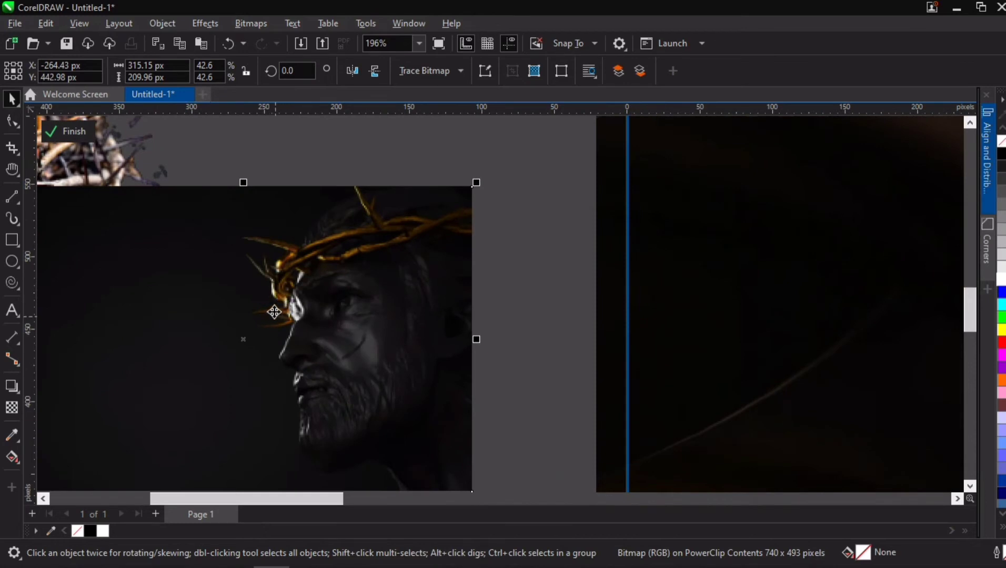
scroll(280, 304, up, 1)
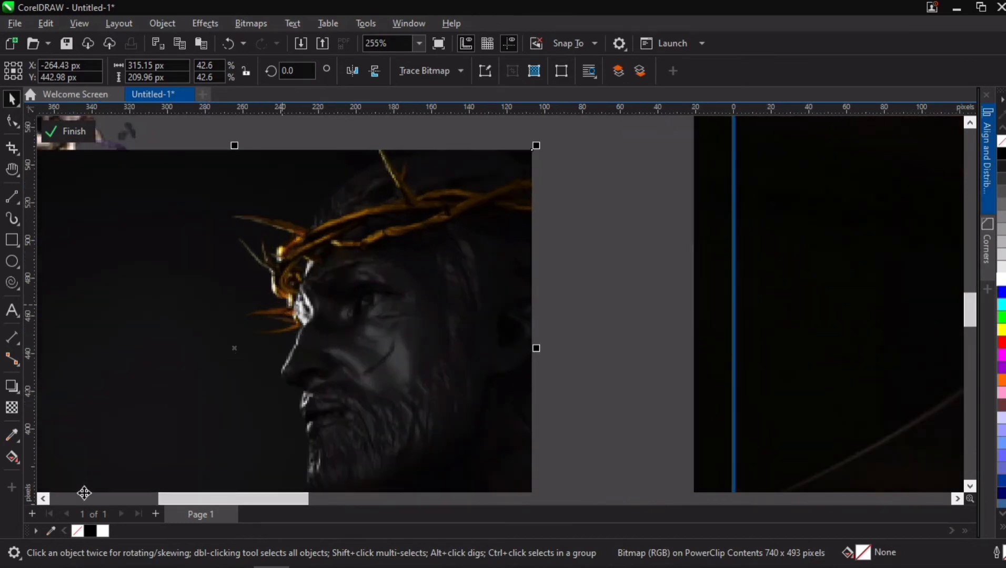
click(51, 531)
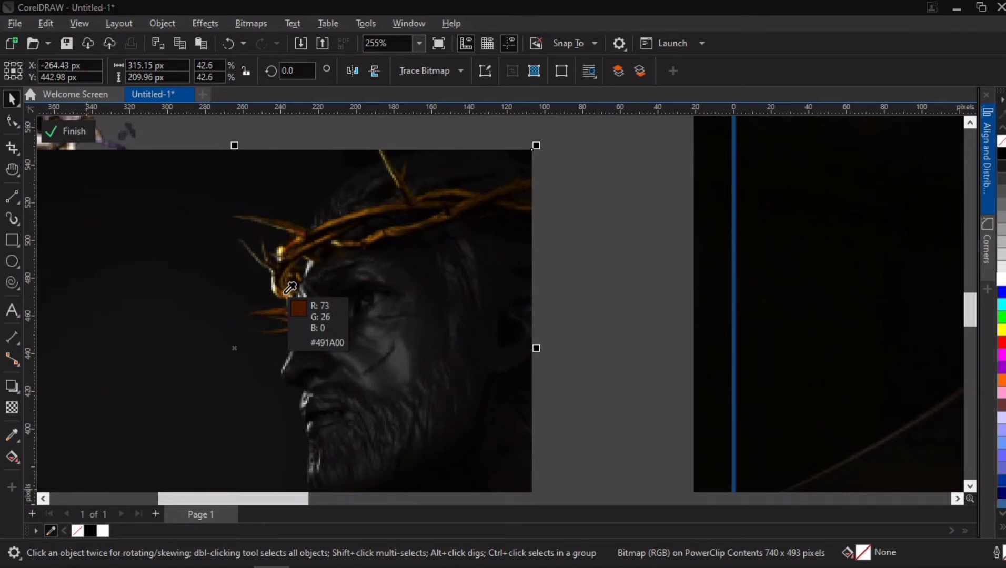
click(288, 288)
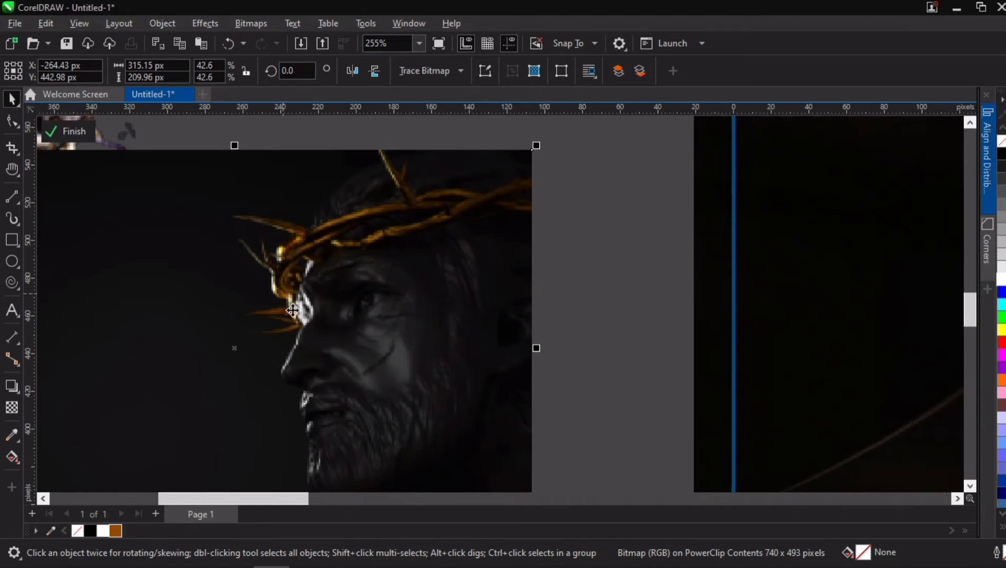
Fill only the "Welcome to" text inside the lettering group with the sampled brown #904702, undoing the stray move of the background rectangle
scroll(391, 309, down, 1)
scroll(391, 309, down, 3)
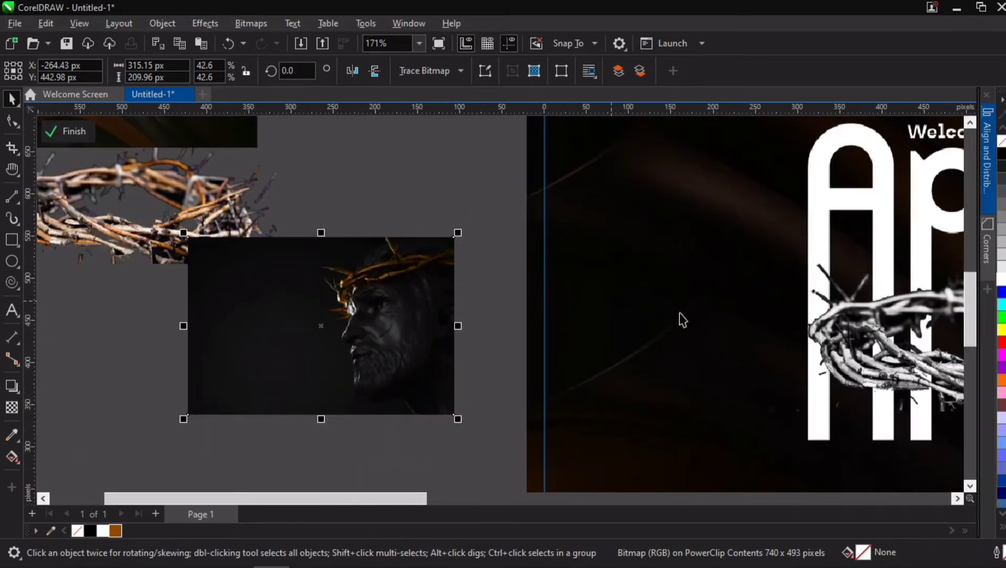
key(h)
drag(676, 305, 413, 278)
key(space)
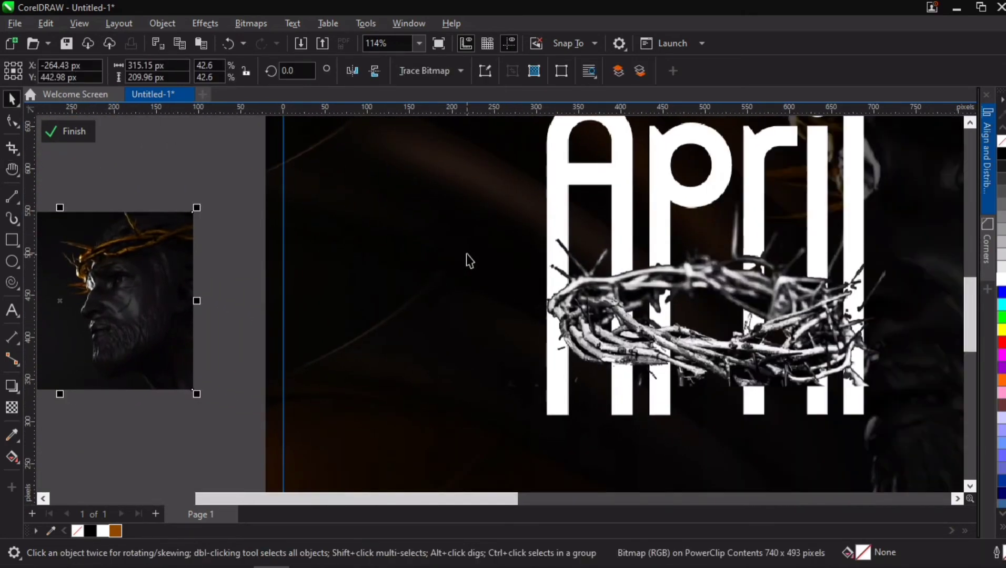
drag(466, 253, 353, 277)
key(ctrl+z)
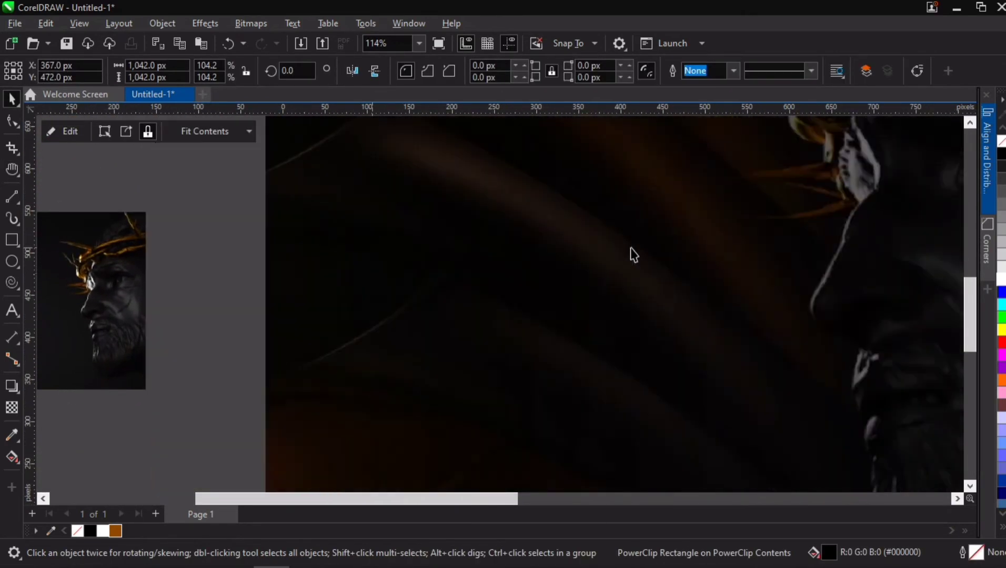
key(h)
drag(725, 232, 433, 330)
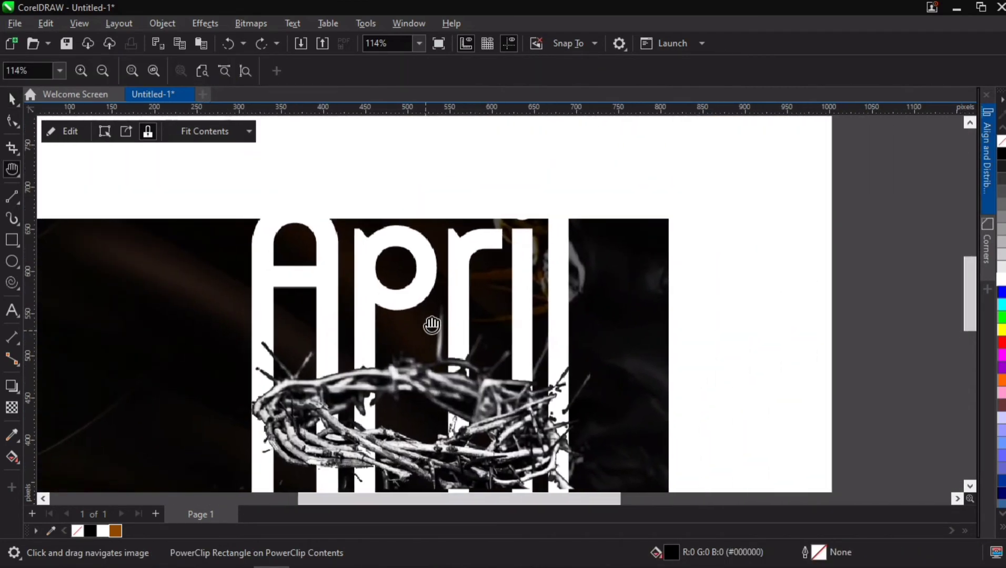
key(space)
ctrl+click(393, 210)
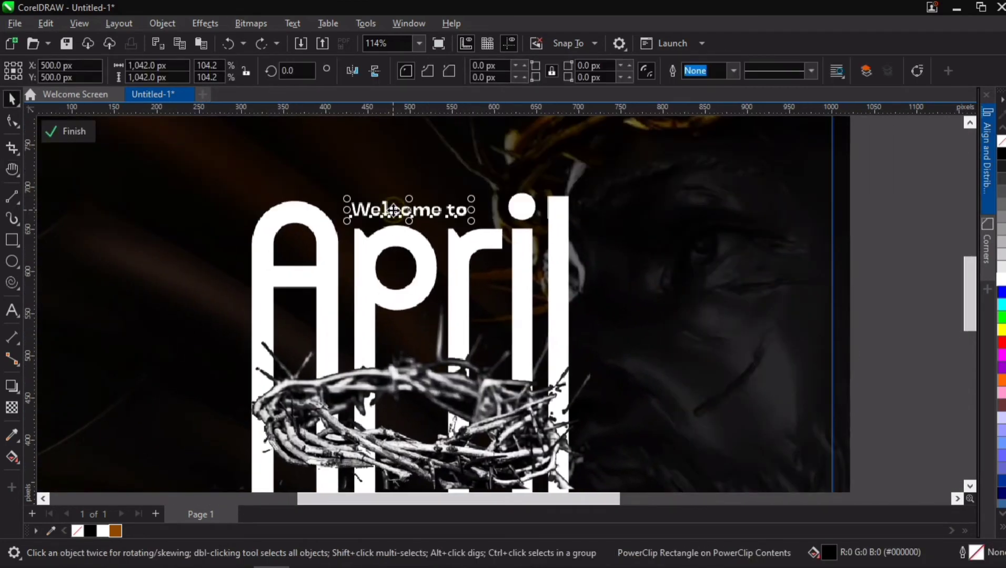
click(116, 530)
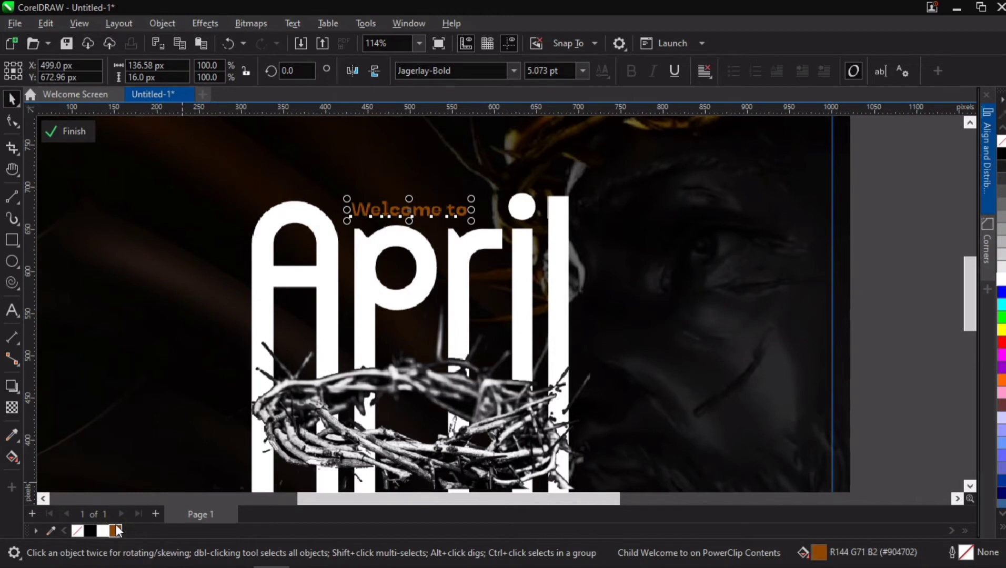
scroll(269, 402, down, 4)
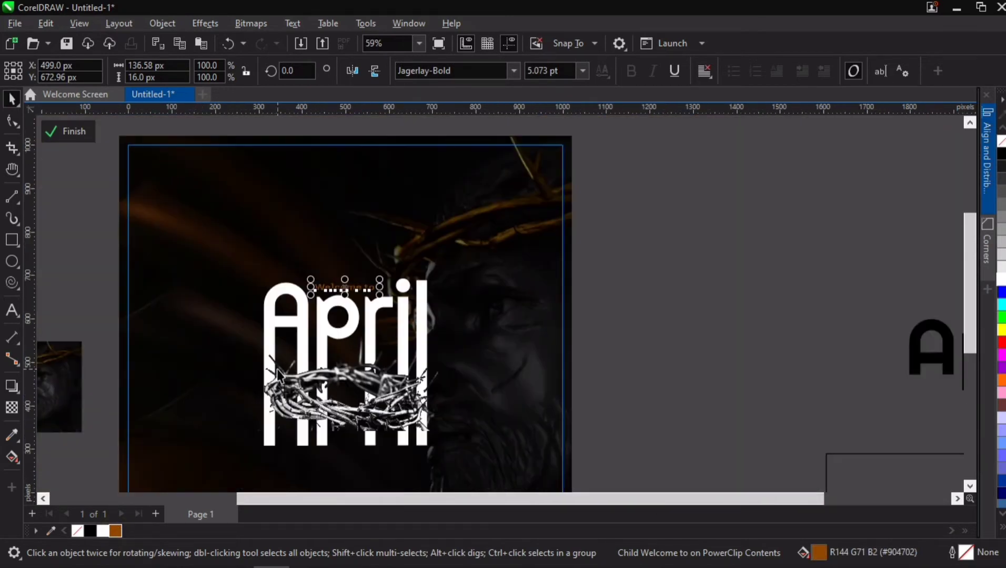
click(794, 212)
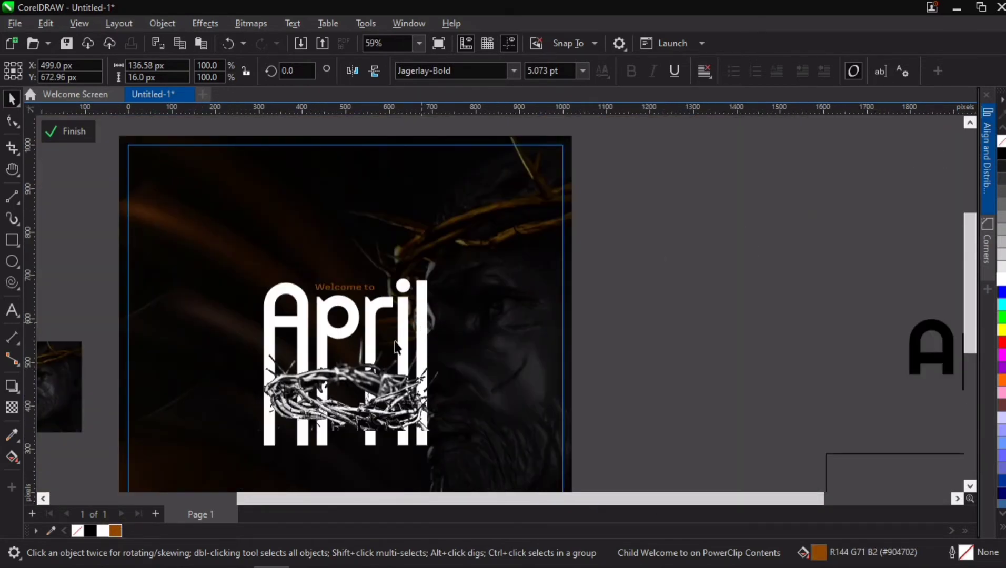
Add ten colors taken from the original face image to the document palette
key(h)
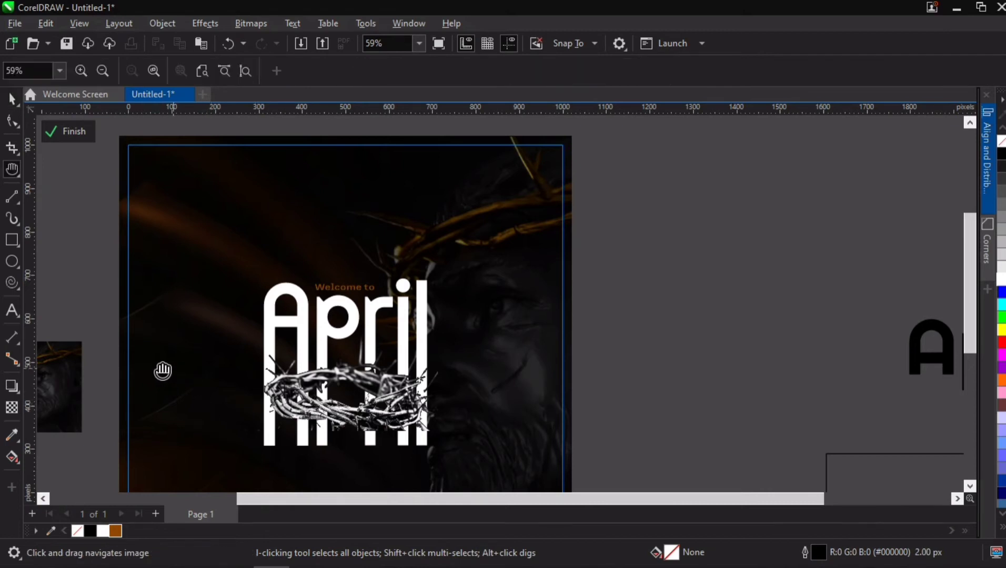
drag(162, 371, 361, 364)
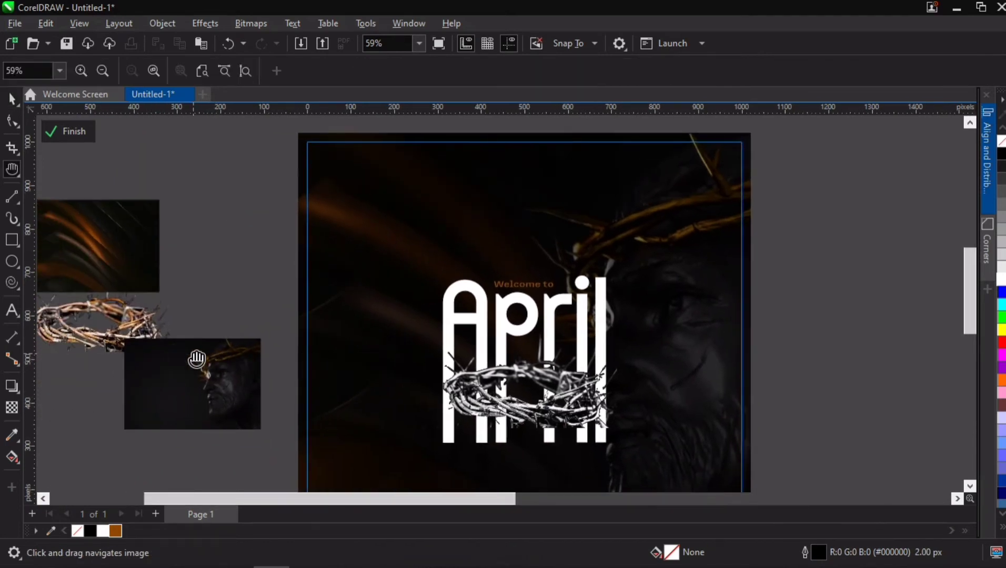
scroll(219, 359, up, 4)
scroll(216, 384, up, 4)
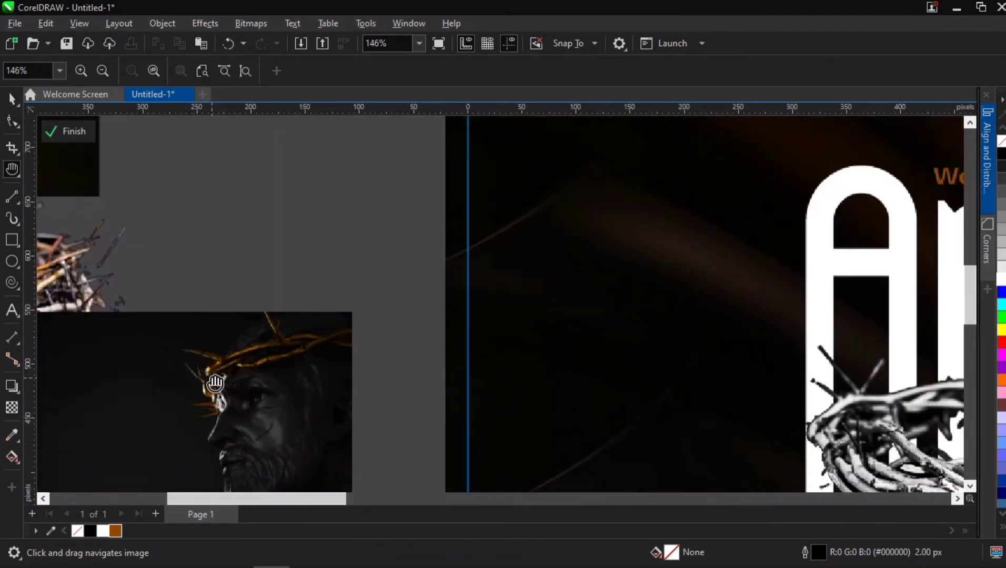
key(space)
click(167, 396)
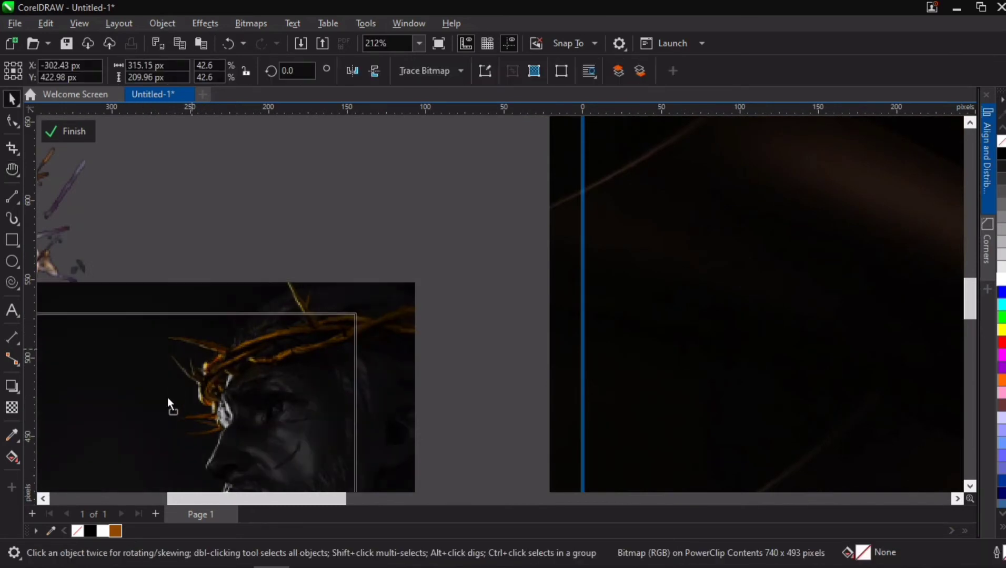
drag(115, 529, 115, 530)
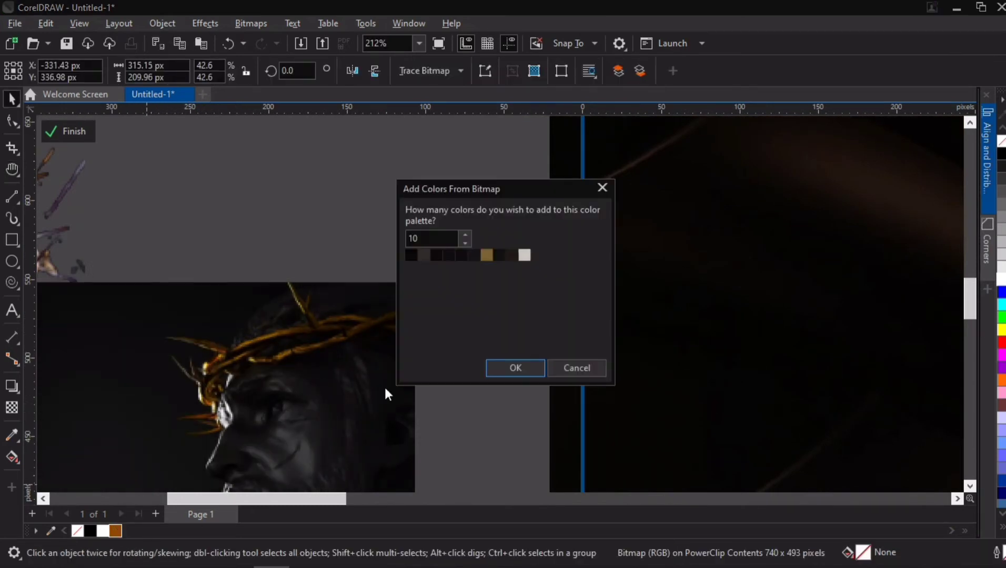
click(503, 366)
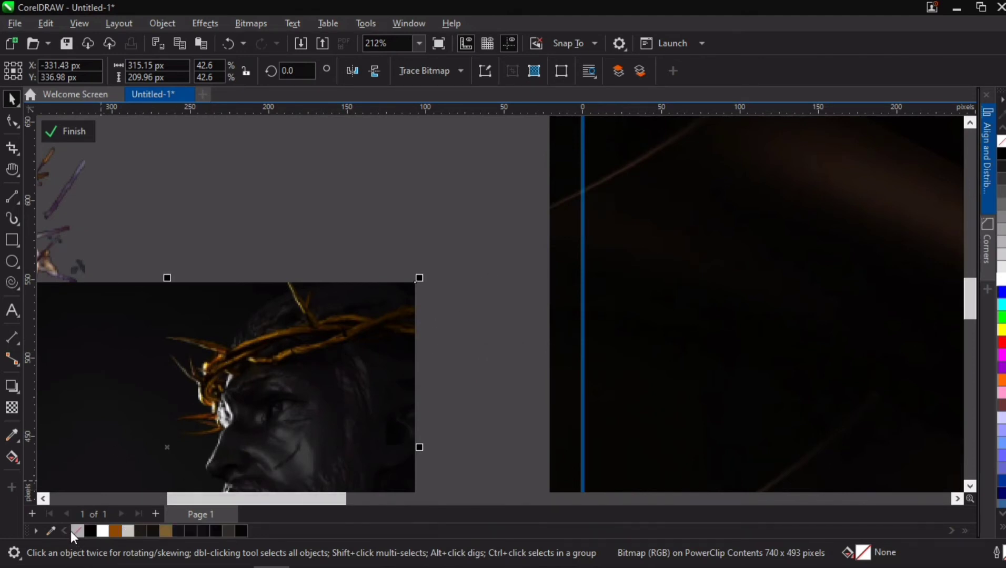
Sample a gold tone from the thorn crown on the original face image and fill the "Welcome to" text with it
click(51, 531)
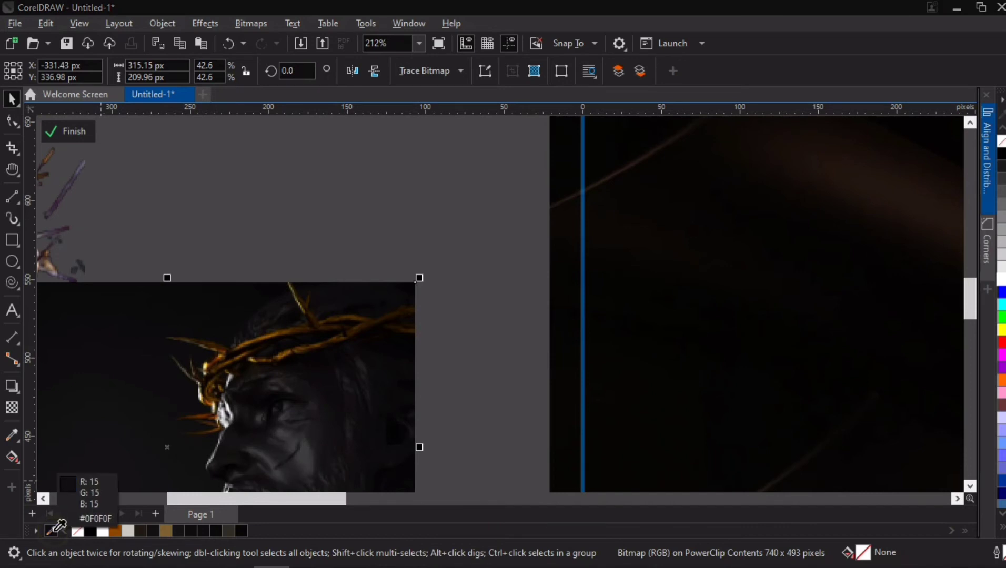
click(213, 359)
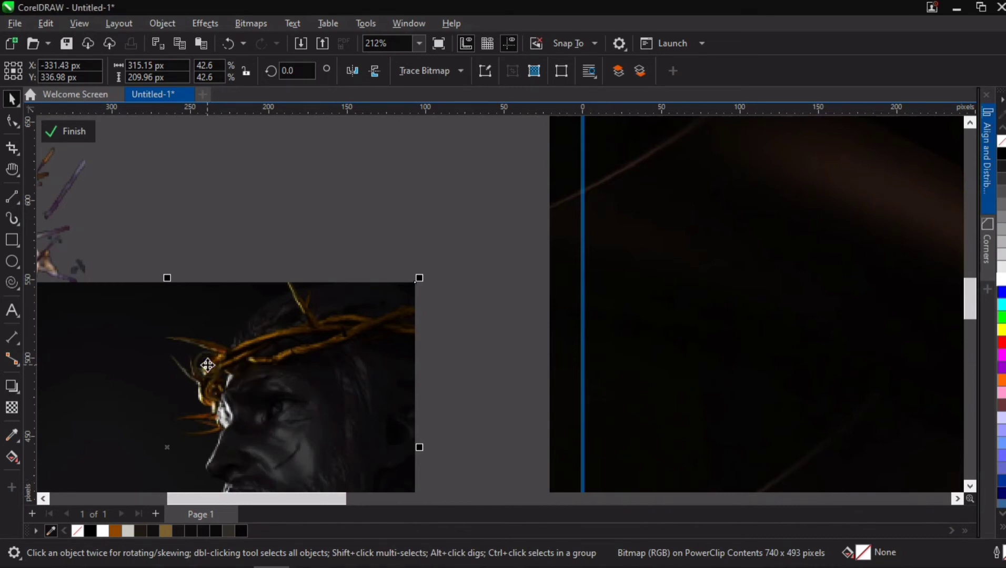
scroll(368, 363, down, 3)
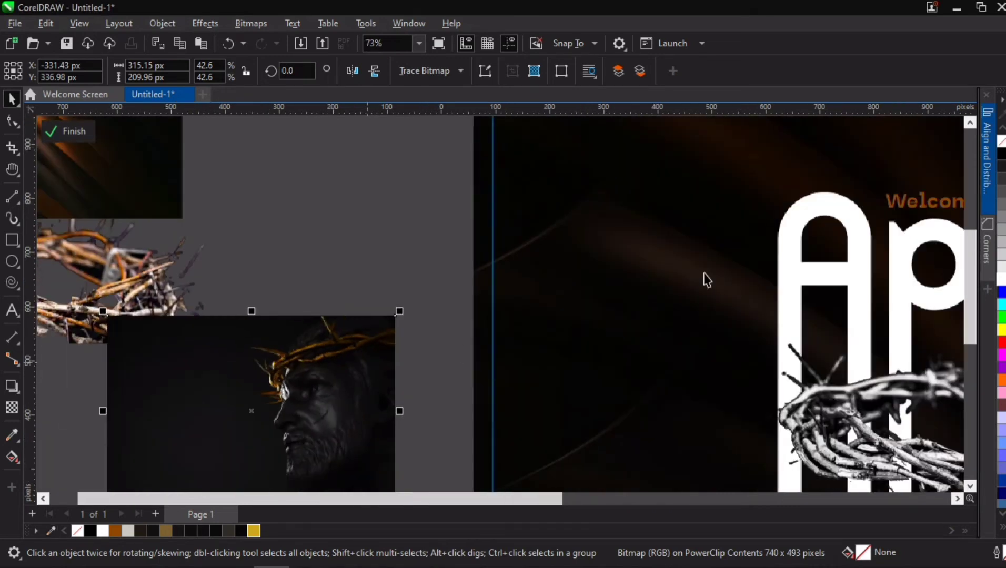
click(740, 270)
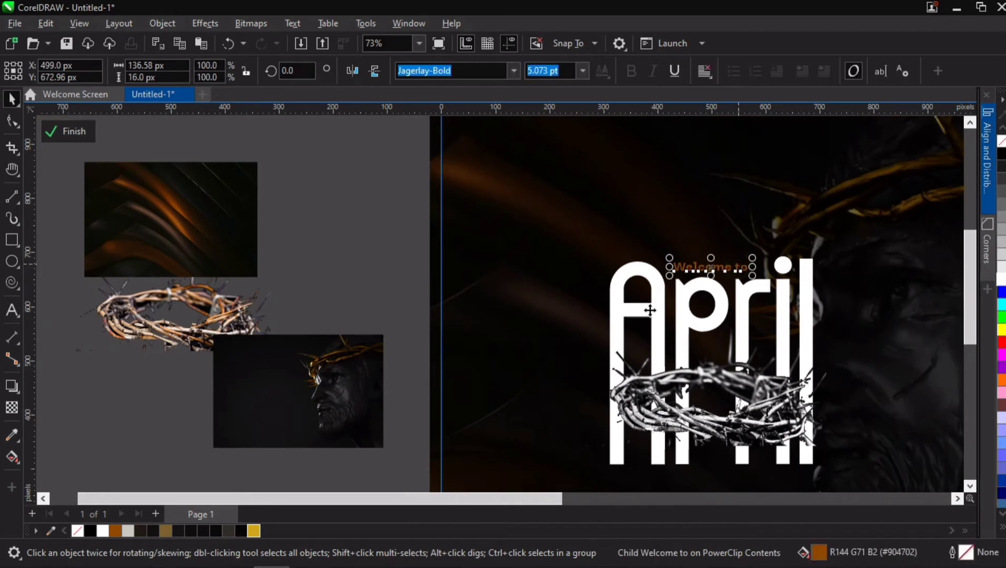
click(252, 530)
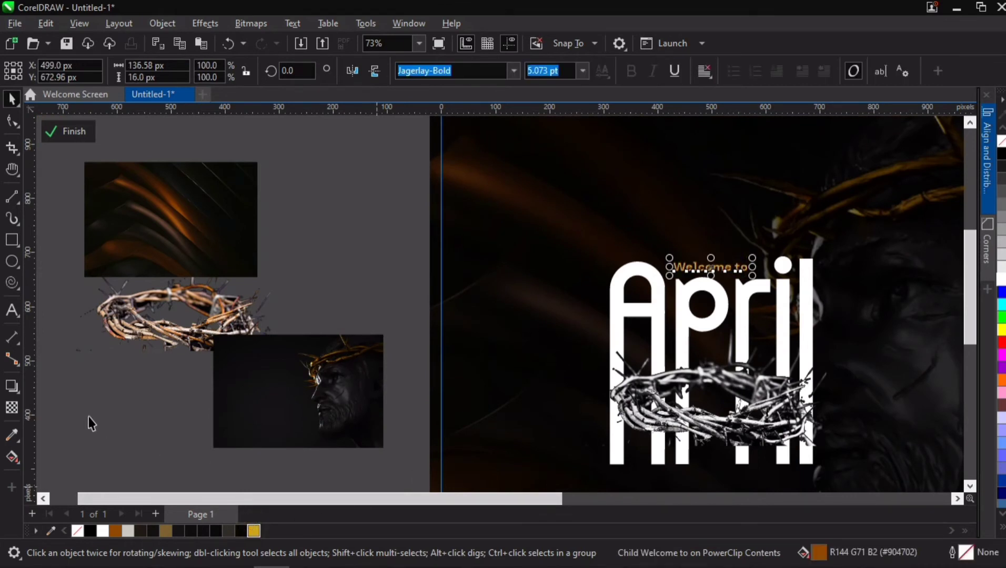
click(131, 381)
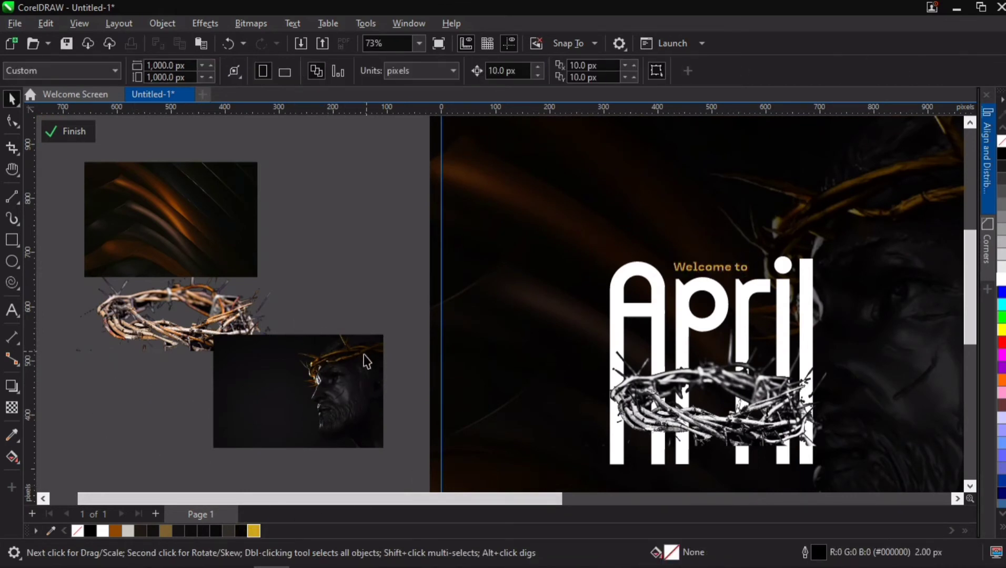
Sample the brighter orange #DA7A00 from the face image's thorn crown and fill the "Welcome to" text with it
scroll(318, 383, up, 4)
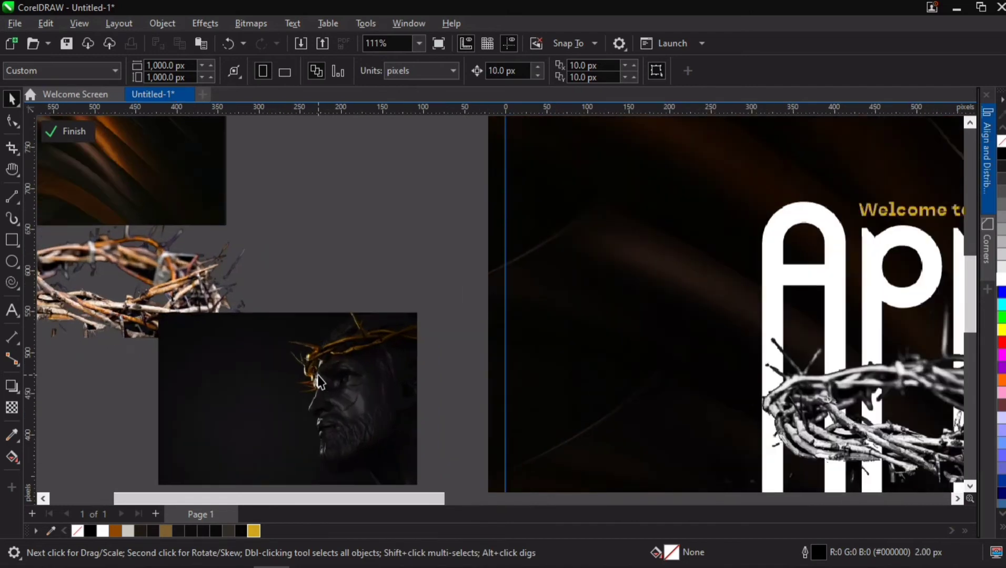
scroll(305, 395, up, 4)
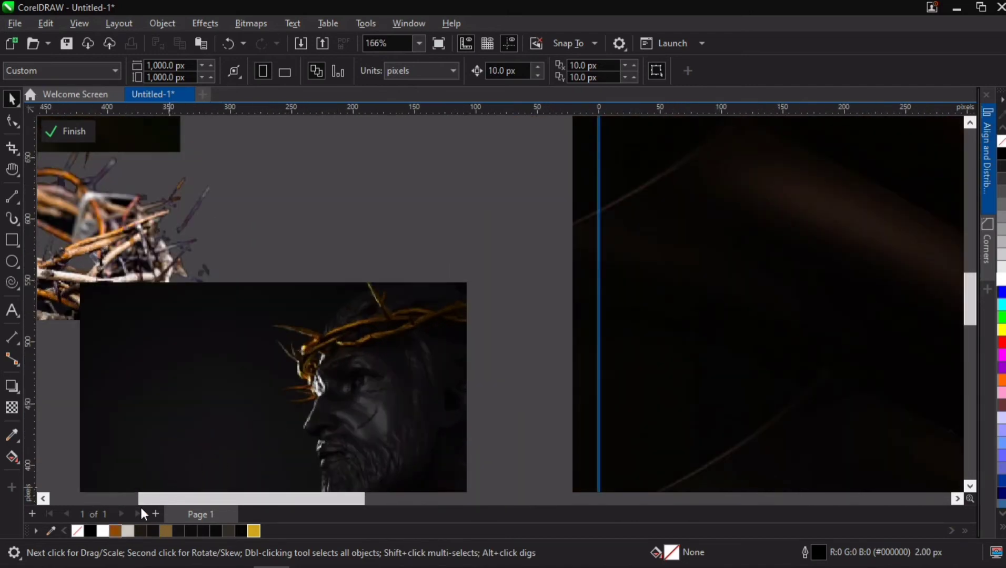
click(52, 530)
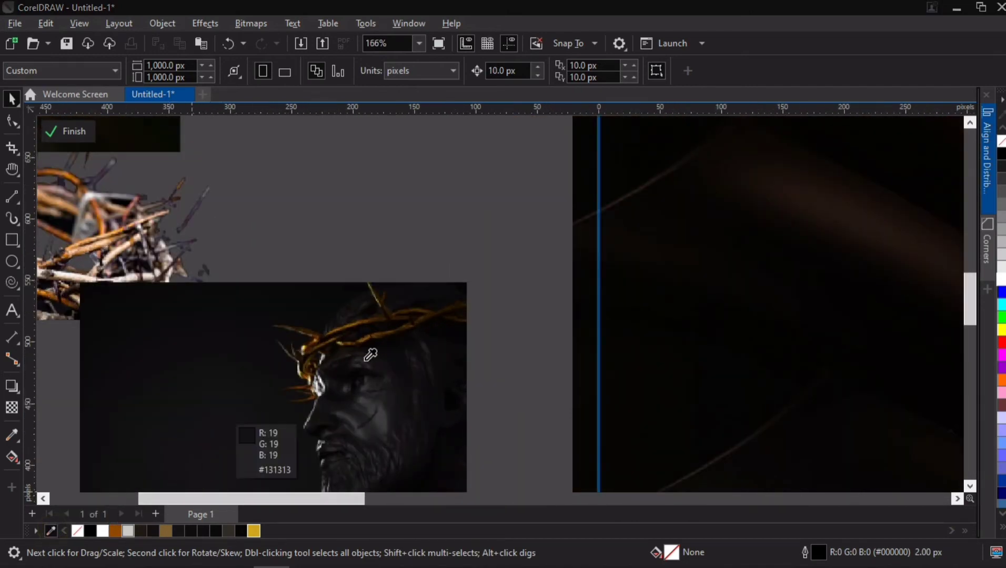
click(311, 374)
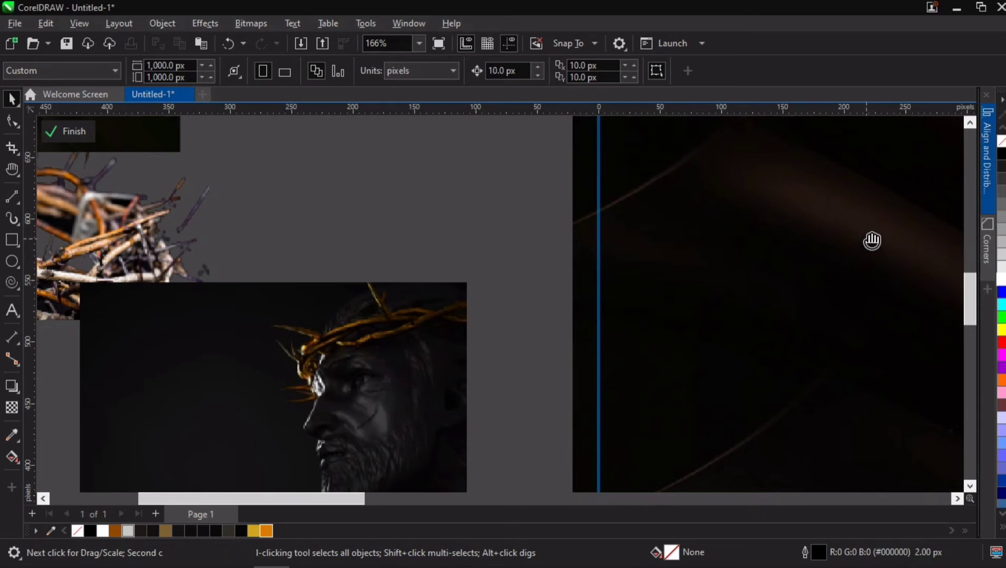
drag(871, 240, 528, 326)
click(833, 228)
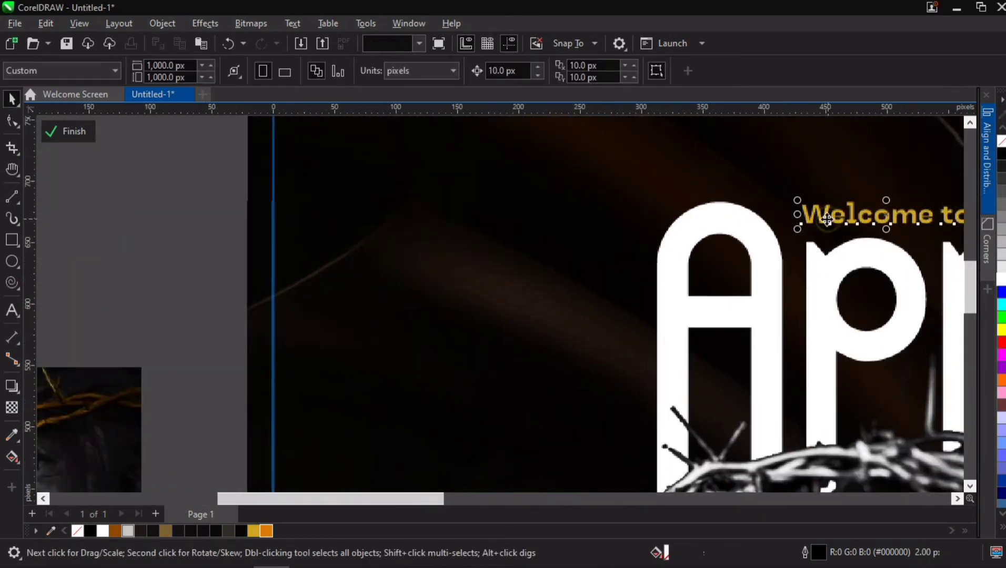
click(265, 530)
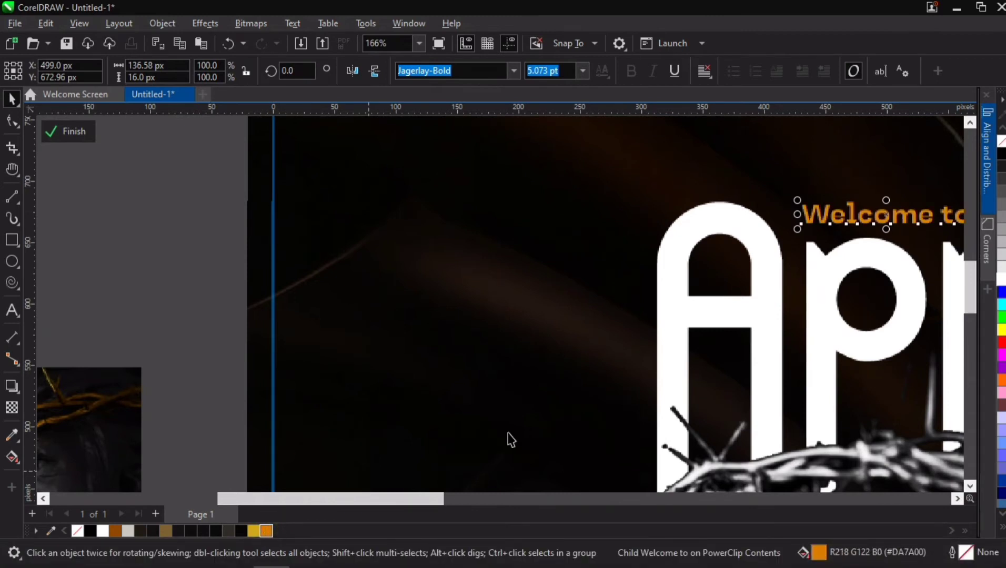
scroll(629, 363, down, 5)
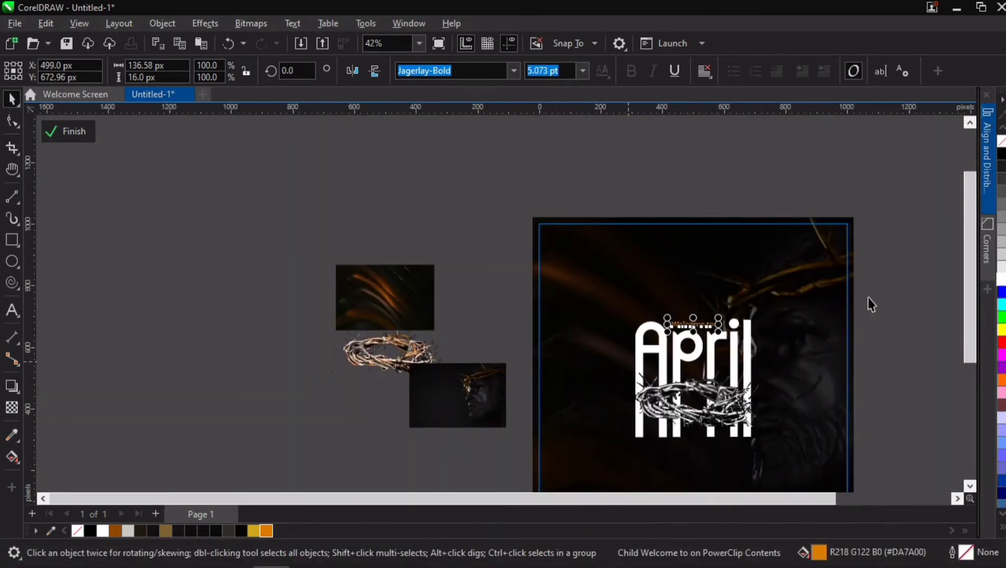
click(904, 304)
Give only the "April" lettering inside its group a white outline and remove its fill
key(h)
drag(703, 369, 460, 297)
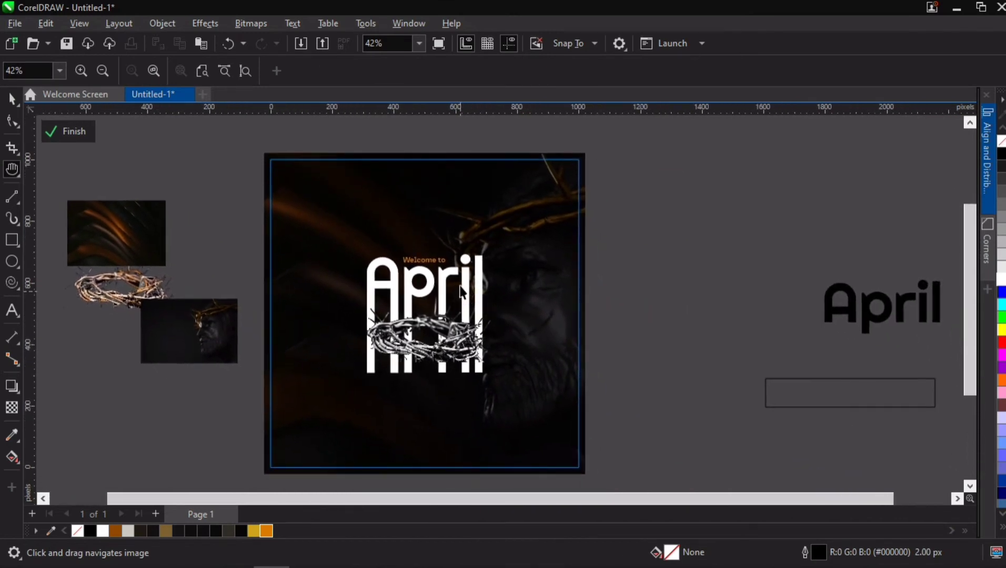
key(space)
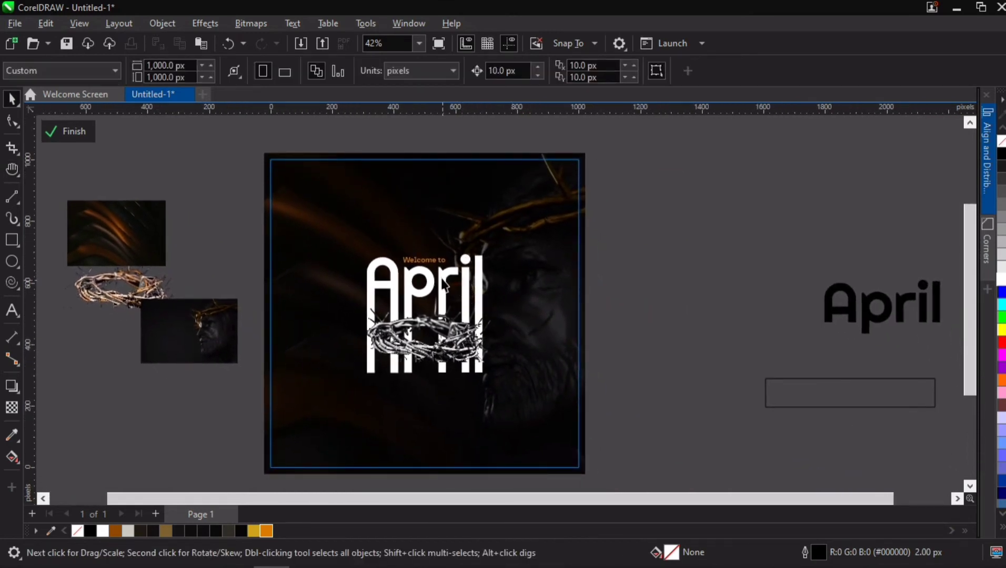
scroll(443, 288, up, 2)
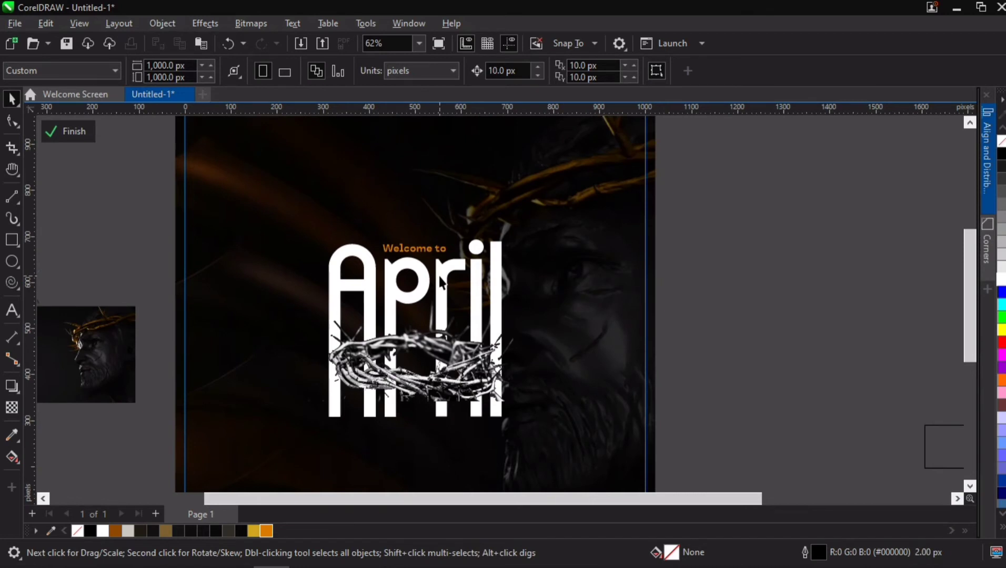
click(443, 276)
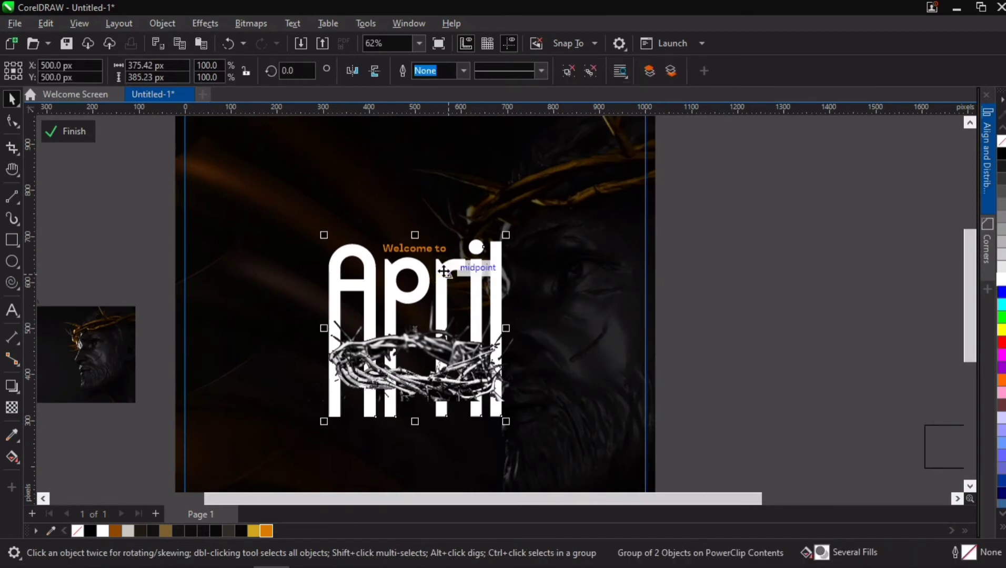
ctrl+click(444, 271)
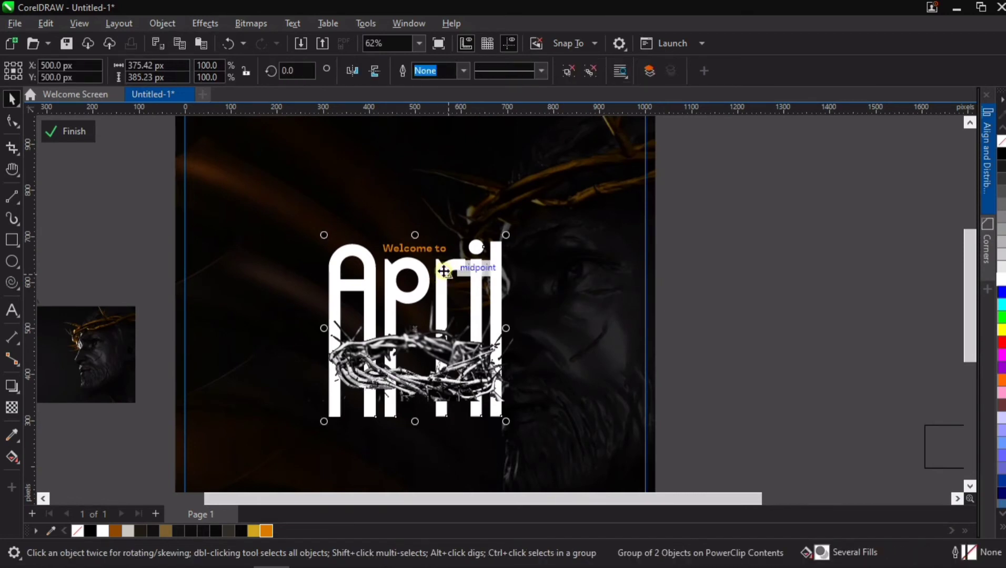
right_click(104, 532)
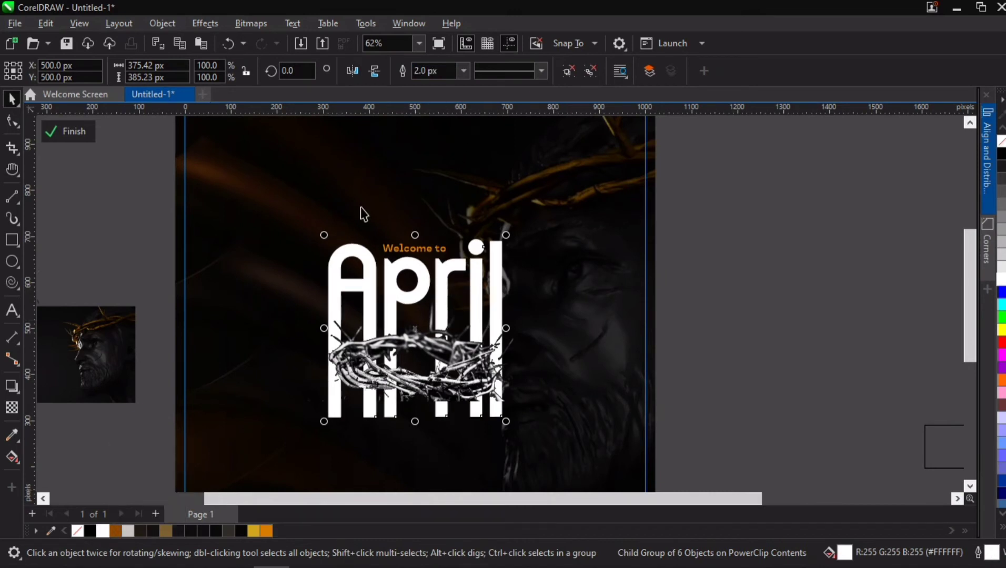
click(76, 530)
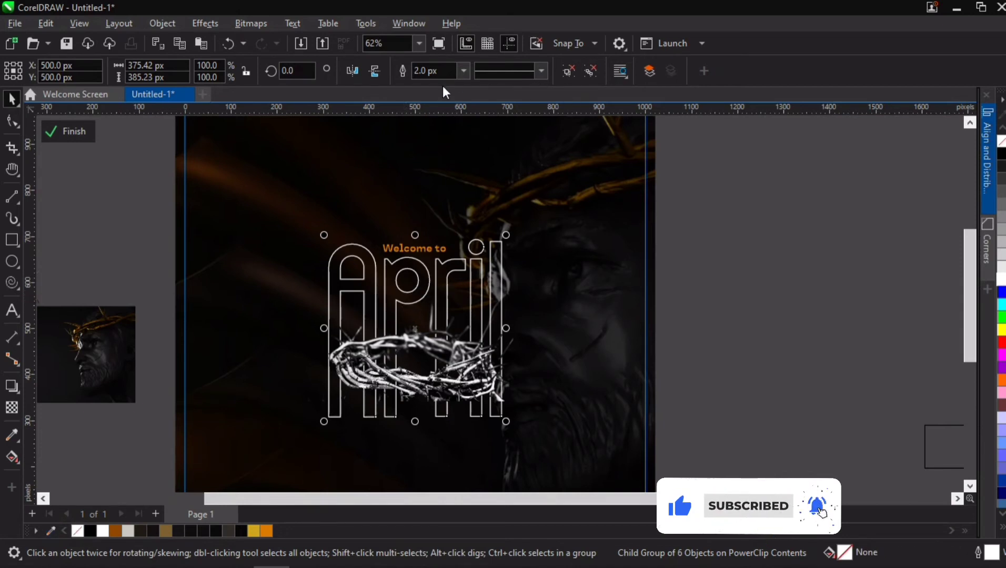
Set the outline width of the "April" lettering to 3 px
click(467, 70)
click(468, 70)
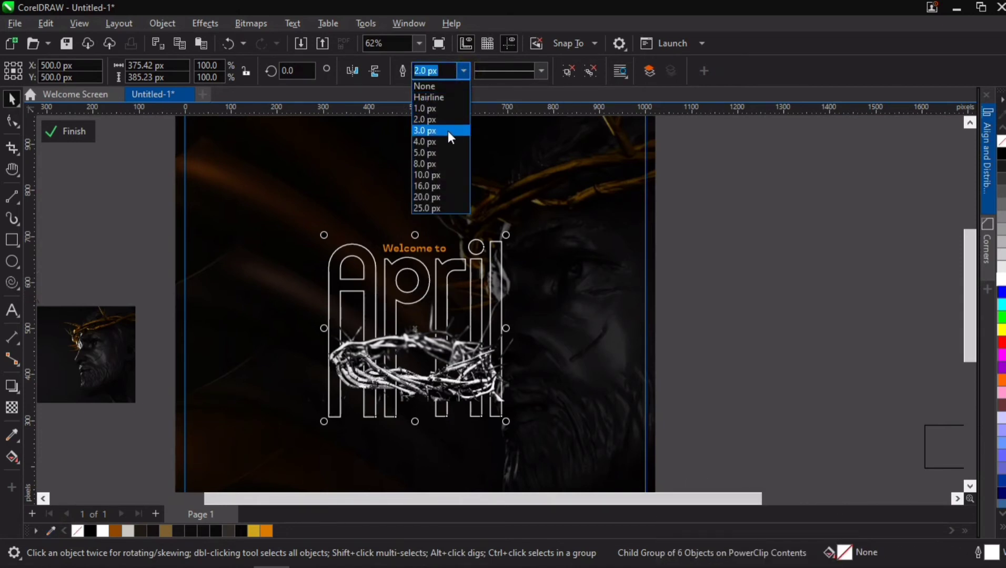
click(447, 131)
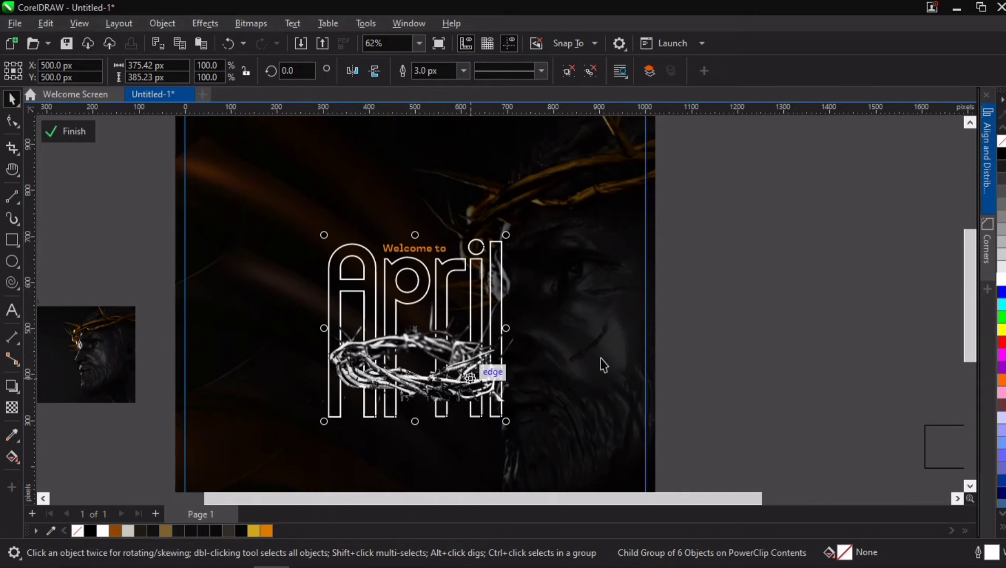
click(745, 301)
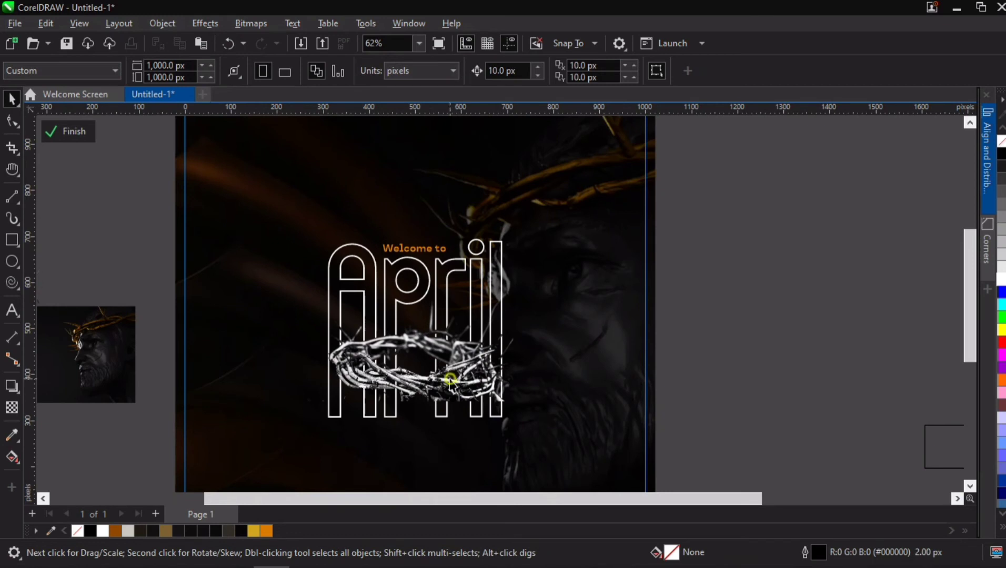
Scale the desaturated crown to about 434 px wide, lower it about 20 px and place it behind the outlined lettering
click(450, 379)
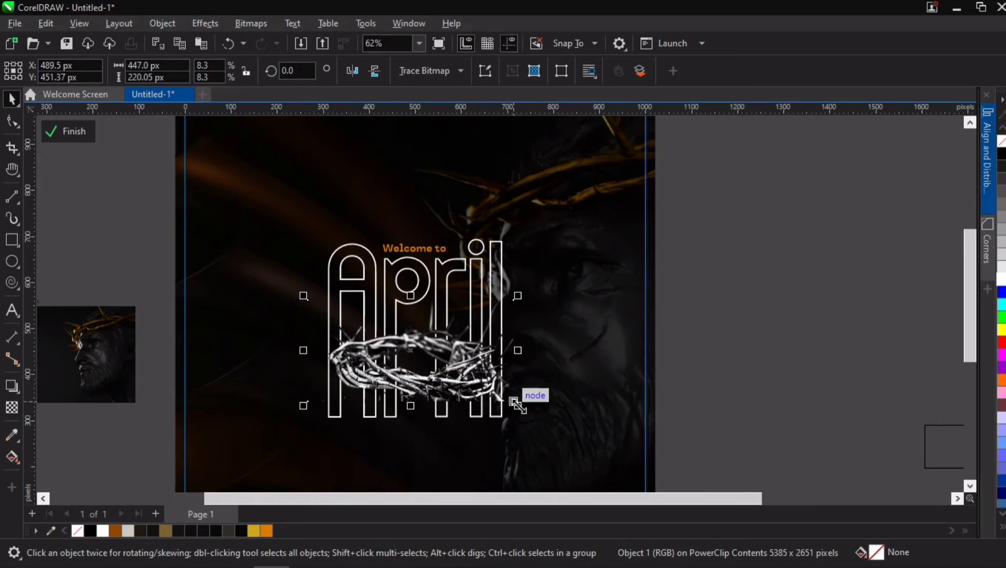
drag(518, 406, 512, 403)
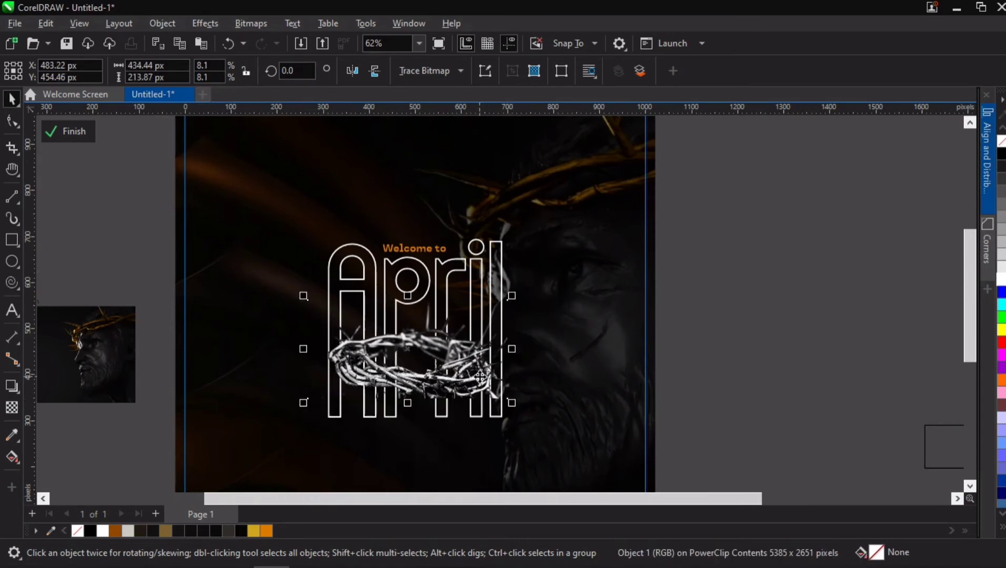
key(Down)
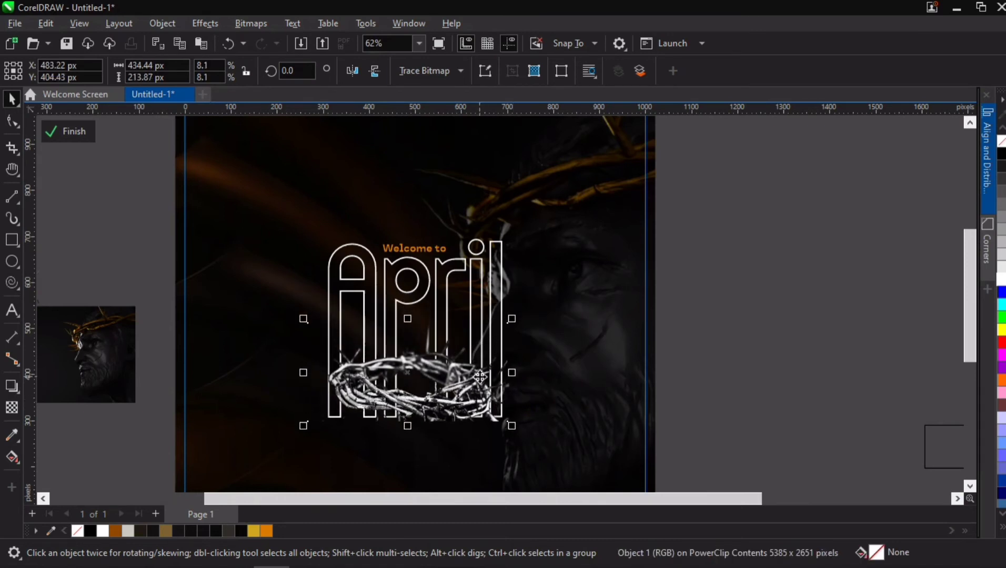
key(Up)
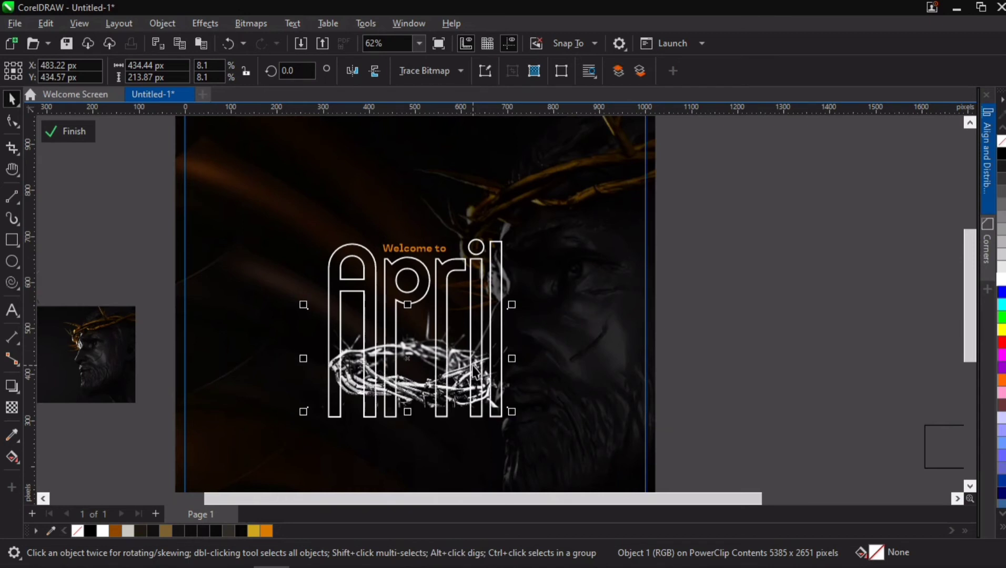
Group the lettering with the crown and enlarge the group from its center to about 548 px wide
drag(158, 189, 574, 470)
key(ctrl+g)
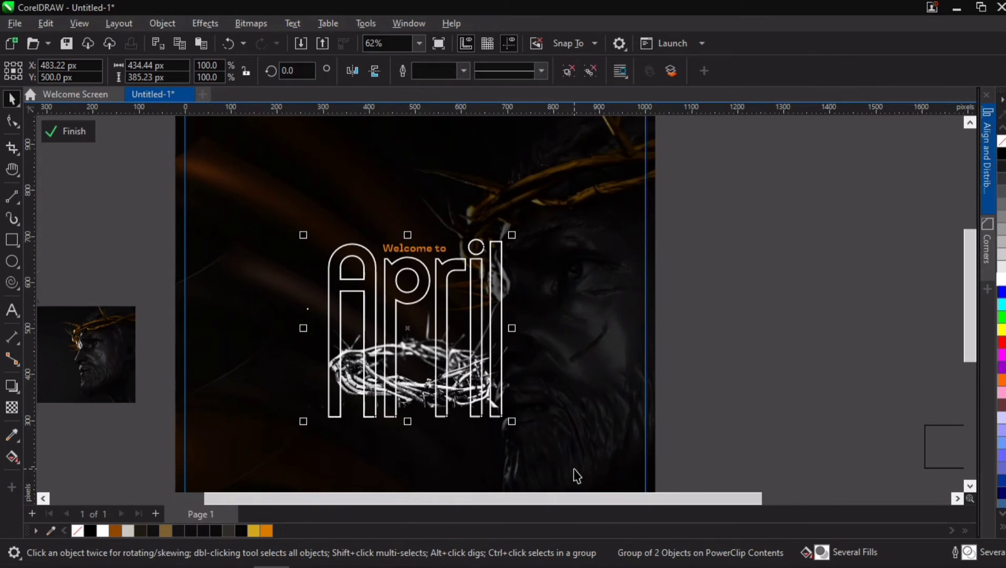
mouse_move(515, 424)
mouse_down()
mouse_move(538, 440)
mouse_move(533, 421)
mouse_up()
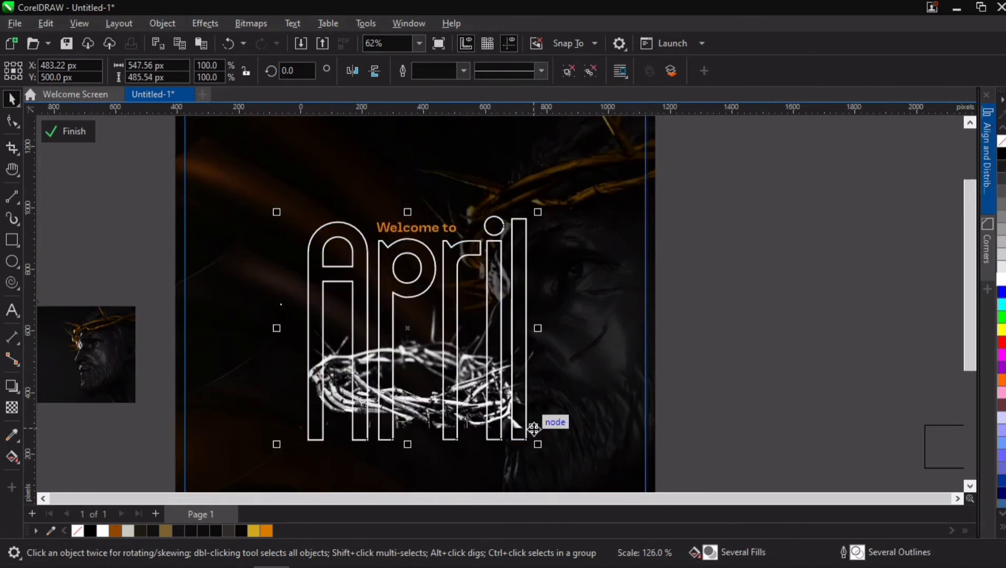
Skew the lettering and crown group vertically to about 349.2° and reposition it at about X 462, Y 492 px
scroll(533, 420, down, 2)
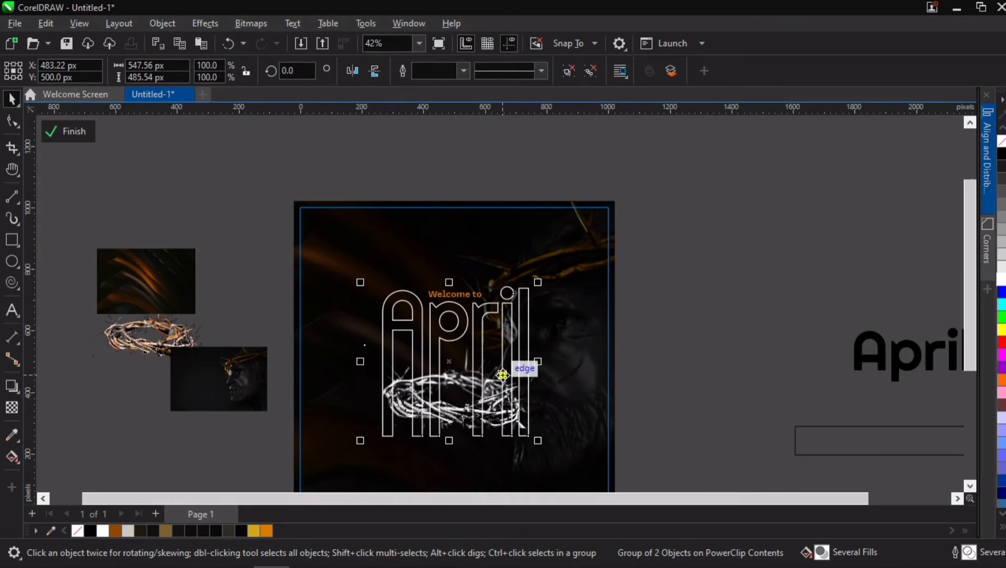
click(503, 374)
drag(543, 361, 529, 383)
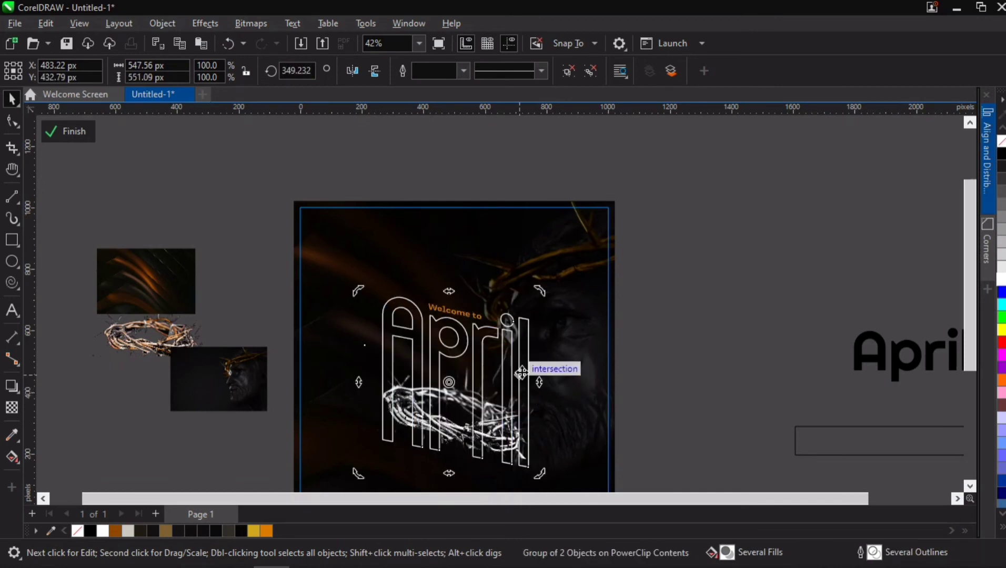
drag(515, 360, 498, 366)
drag(491, 371, 493, 364)
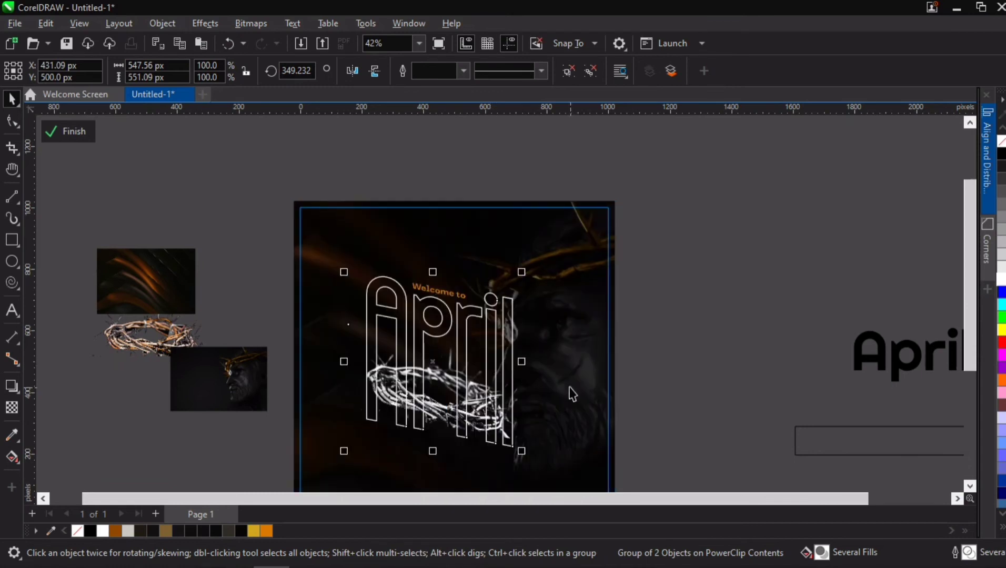
key(h)
drag(550, 378, 479, 344)
scroll(521, 330, down, 1)
key(space)
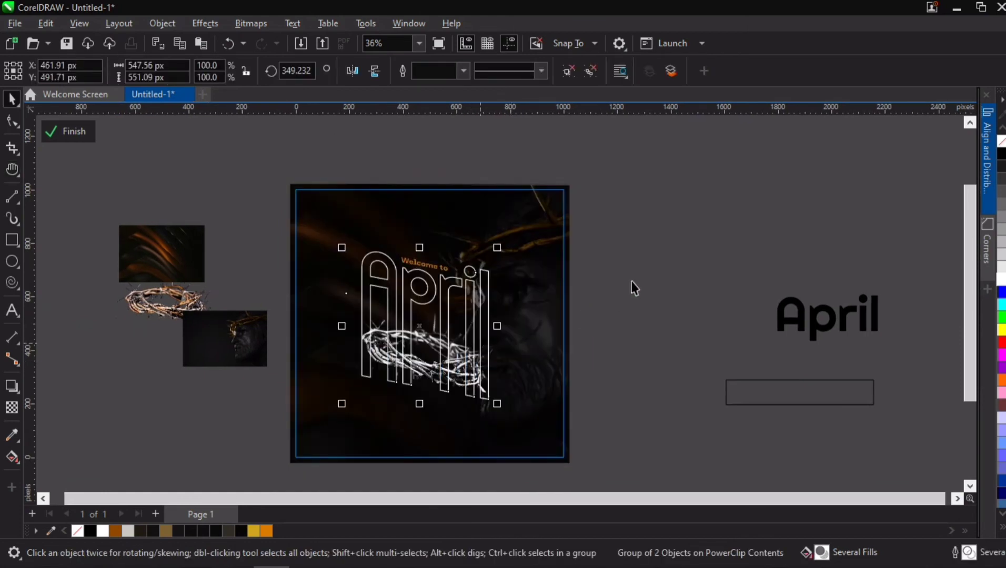
click(475, 344)
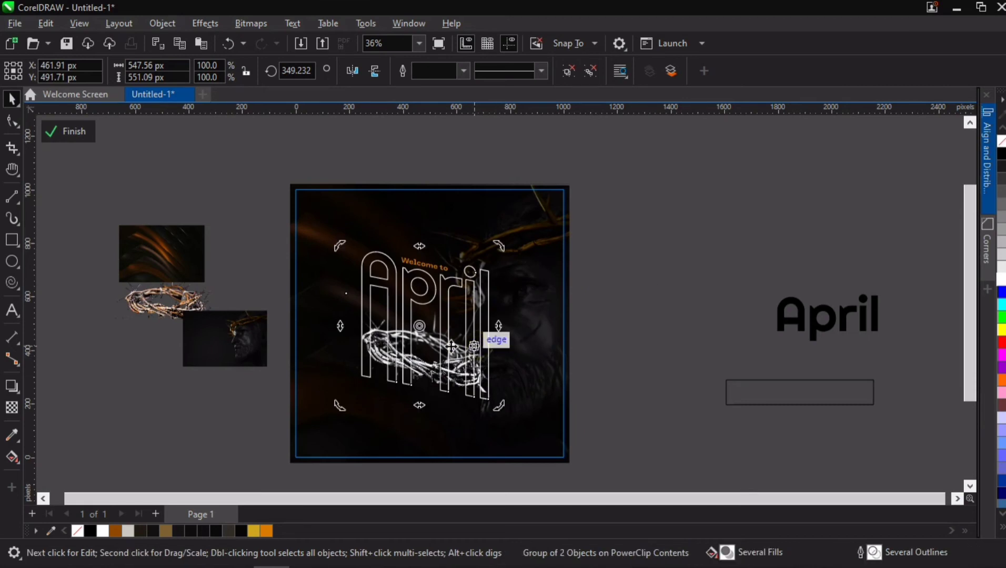
click(678, 241)
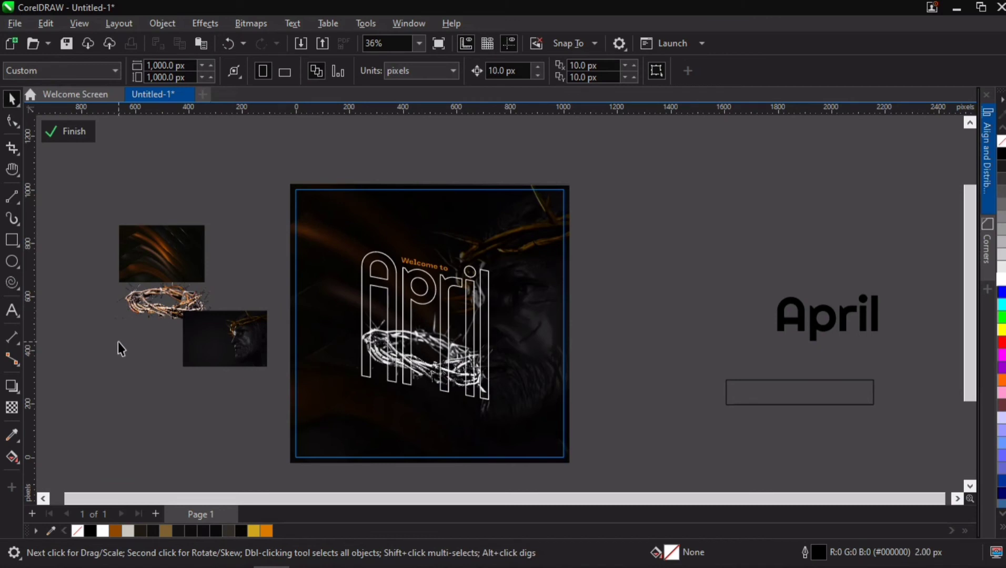
Draw a circle about 157 px wide beside the page, fill it with orange #DA7A00 and remove its outline
click(11, 264)
drag(634, 210, 674, 254)
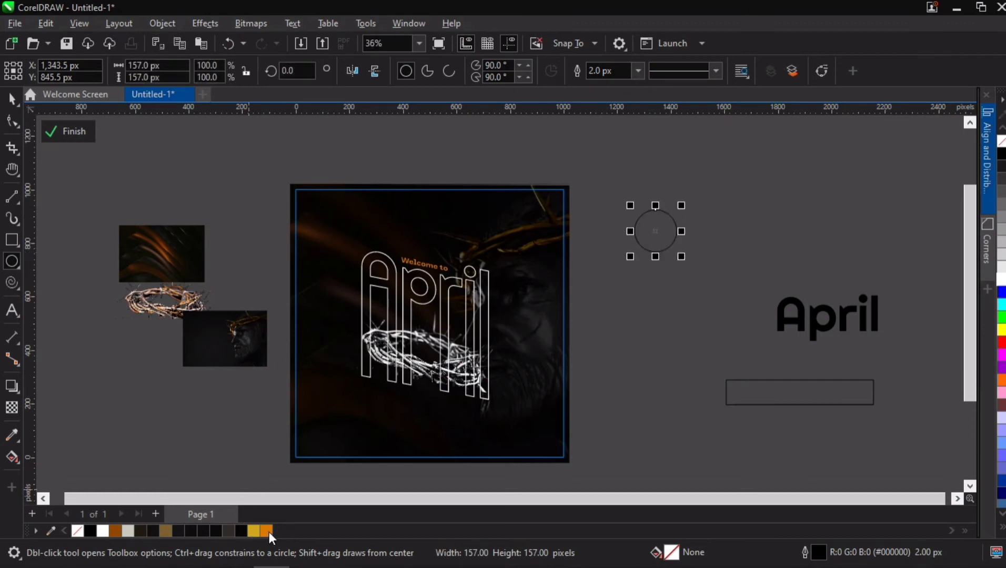
click(267, 532)
right_click(77, 531)
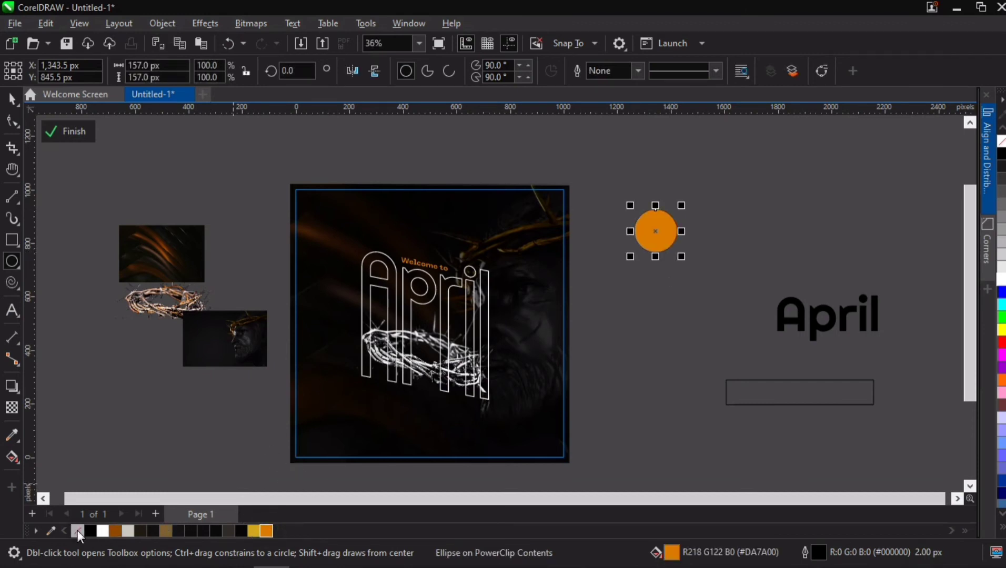
right_click(77, 531)
Move the orange circle onto the page's upper-right corner, enlarge it to about 192 px and center it at about X 990, Y 986 px
scroll(627, 227, up, 1)
scroll(578, 147, up, 1)
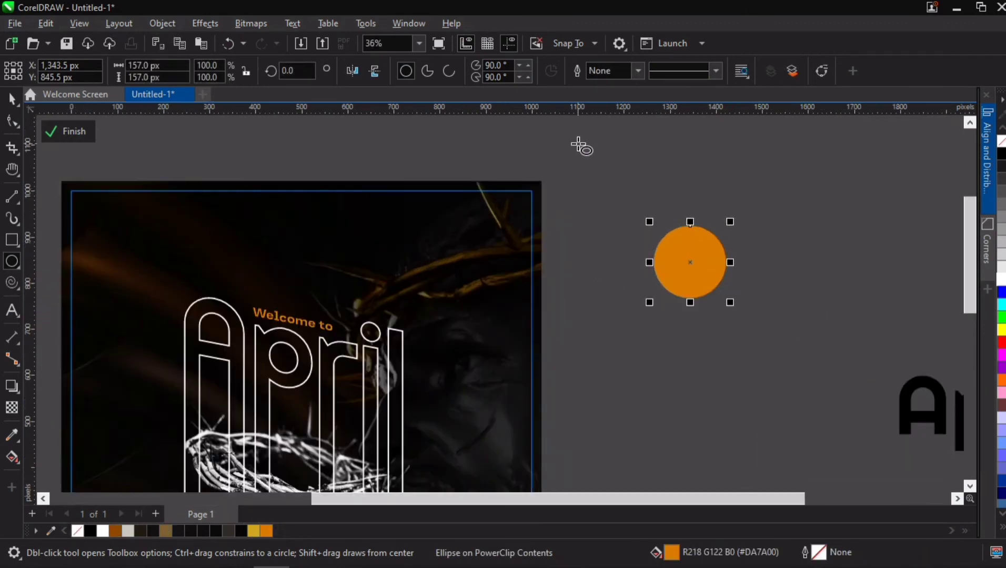
scroll(579, 146, up, 1)
key(space)
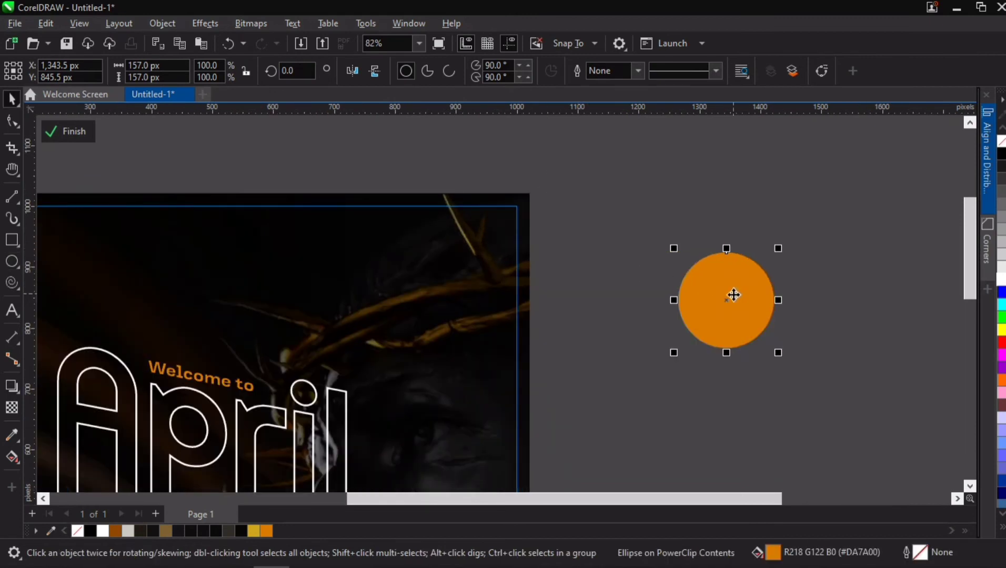
drag(734, 295, 514, 205)
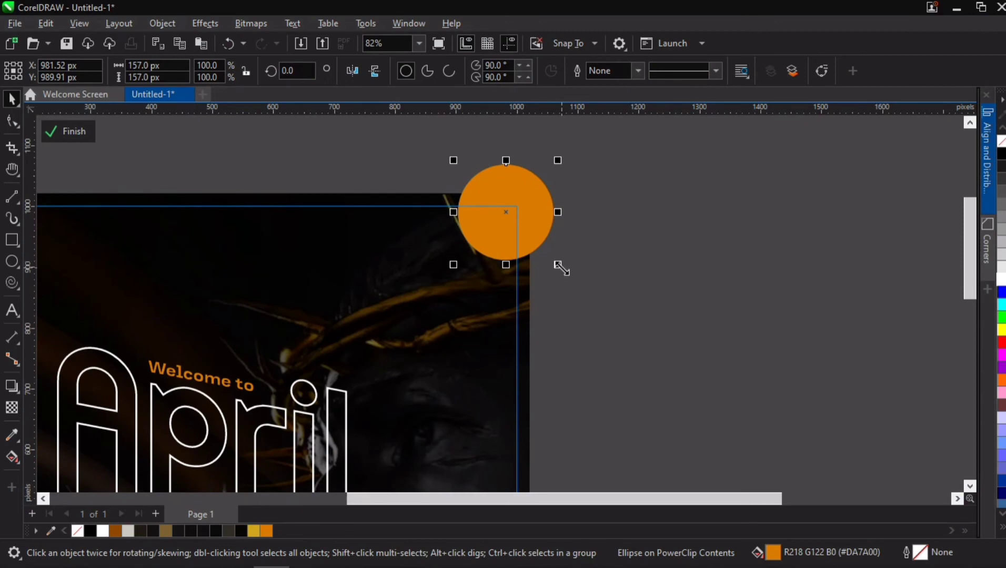
drag(558, 265, 574, 279)
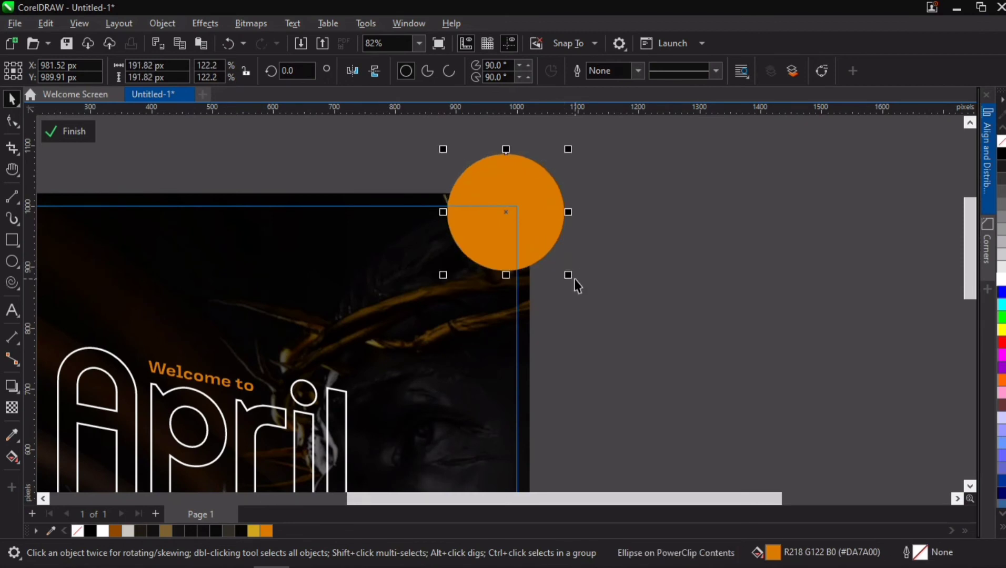
drag(539, 211, 543, 209)
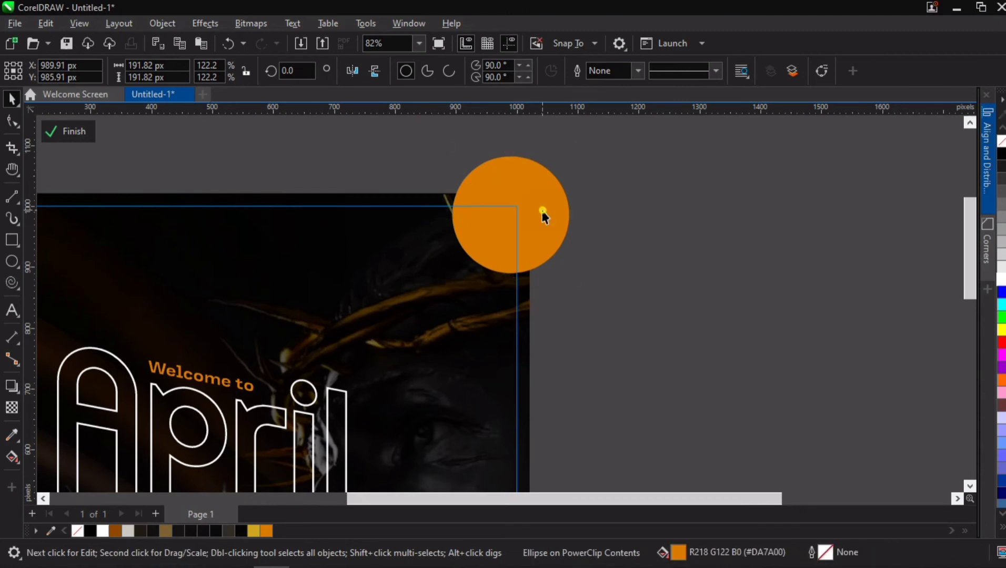
Apply a Gaussian Blur with a 90-pixel radius to the orange circle at the page corner
click(205, 24)
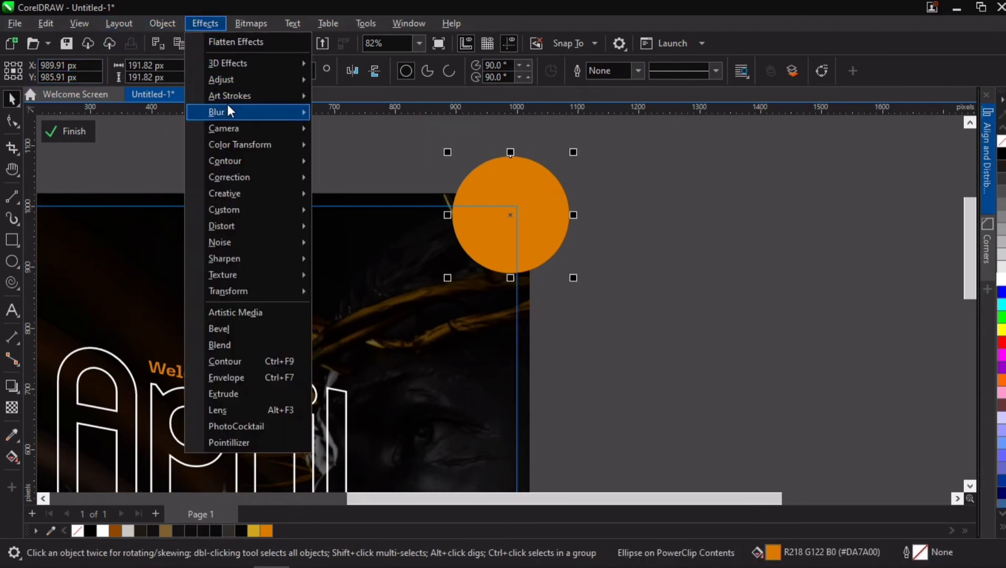
mouse_move(228, 108)
click(353, 162)
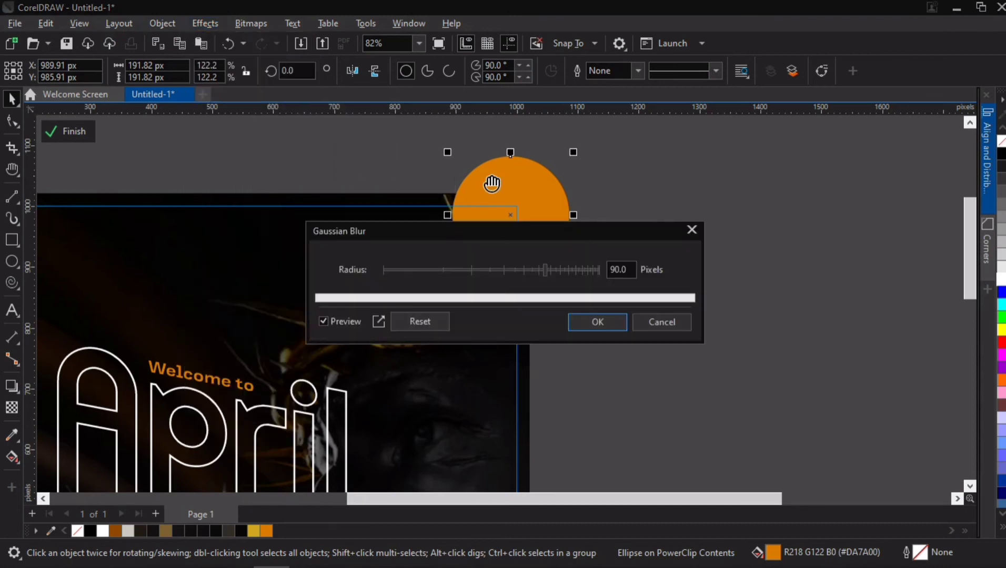
drag(536, 236, 807, 243)
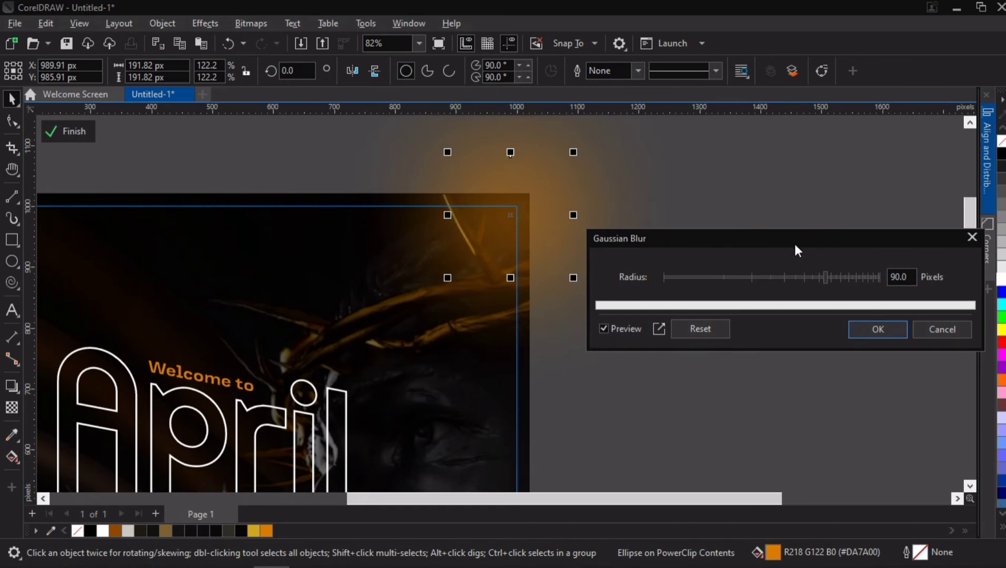
click(889, 326)
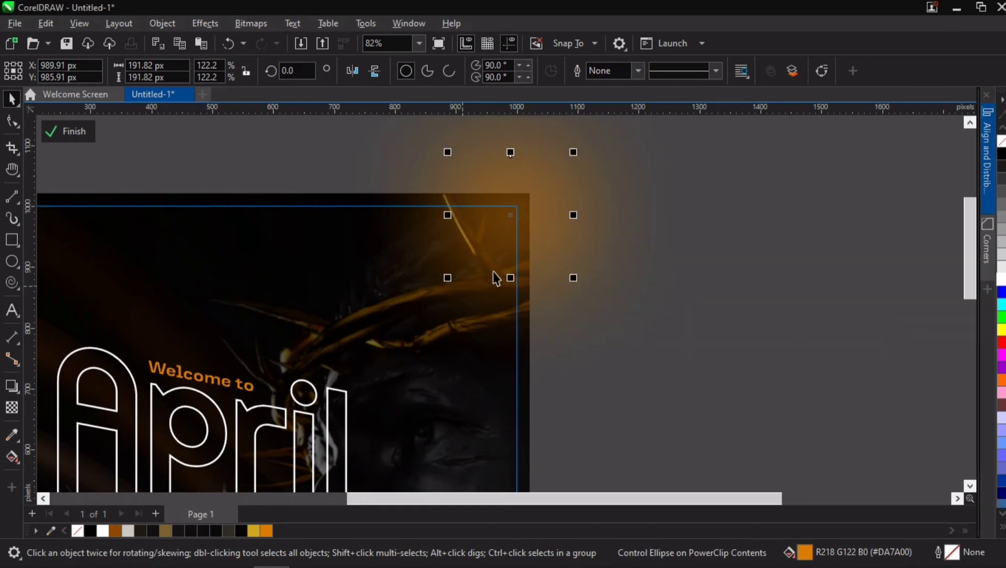
Enlarge the blurred orange glow from its center to about 274 px wide and deselect it
drag(574, 279, 595, 298)
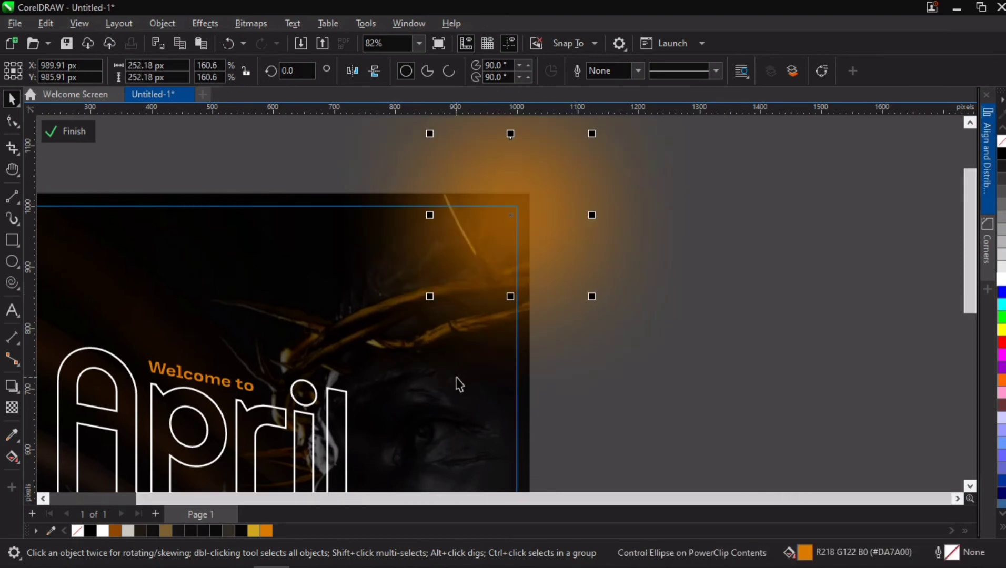
scroll(456, 382, down, 3)
mouse_move(522, 342)
mouse_down()
mouse_move(532, 345)
mouse_move(525, 352)
mouse_up()
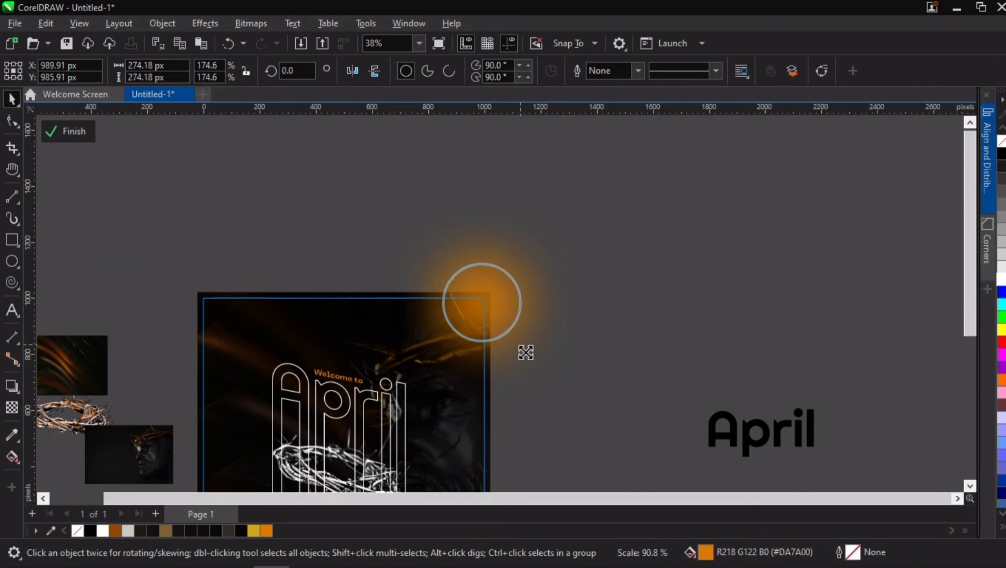
key(h)
drag(423, 383, 481, 258)
key(space)
click(593, 295)
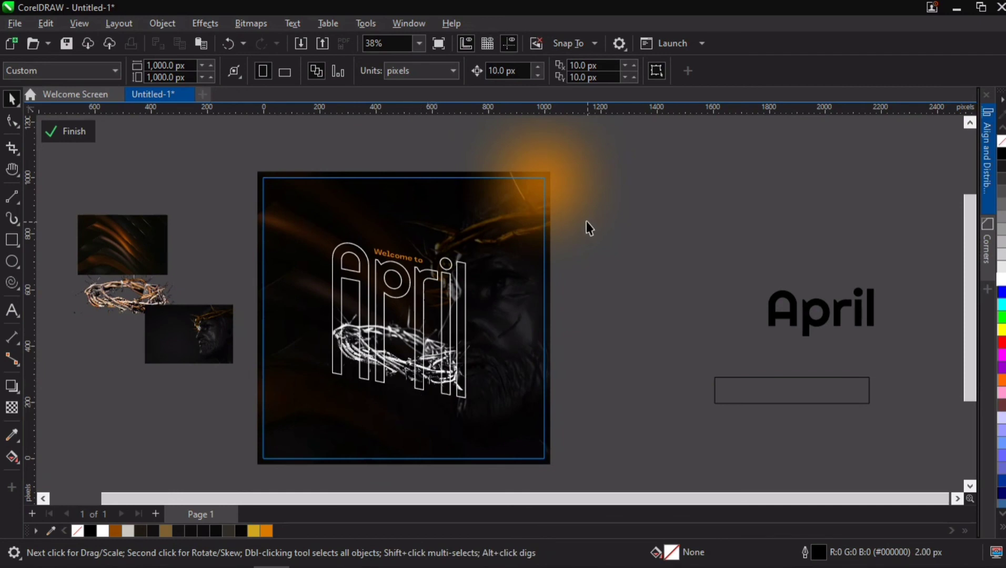
Place a copy of the background beside the page and convert the original to a 300 dpi RGB bitmap with a transparent background
drag(271, 326, 643, 302)
click(267, 227)
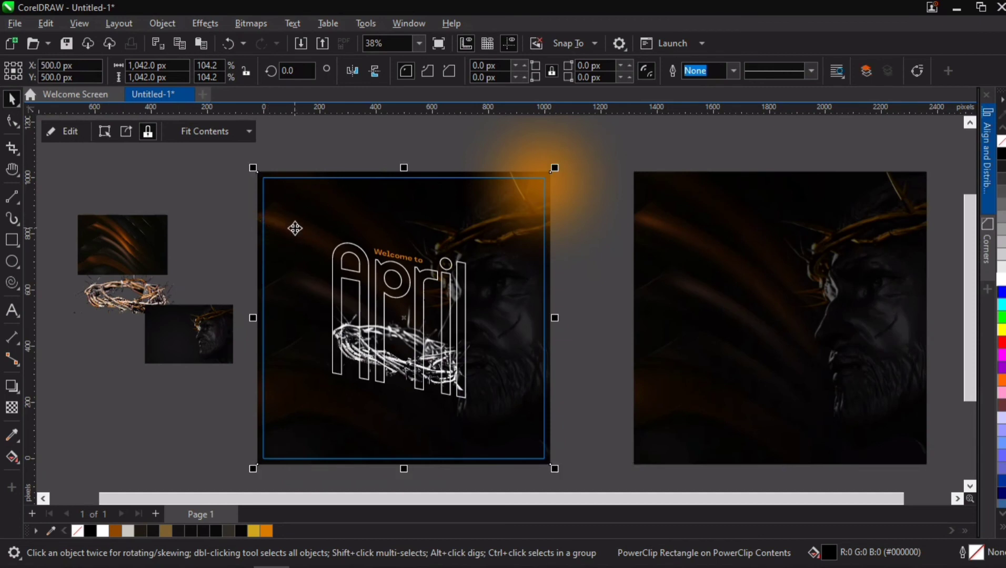
click(256, 30)
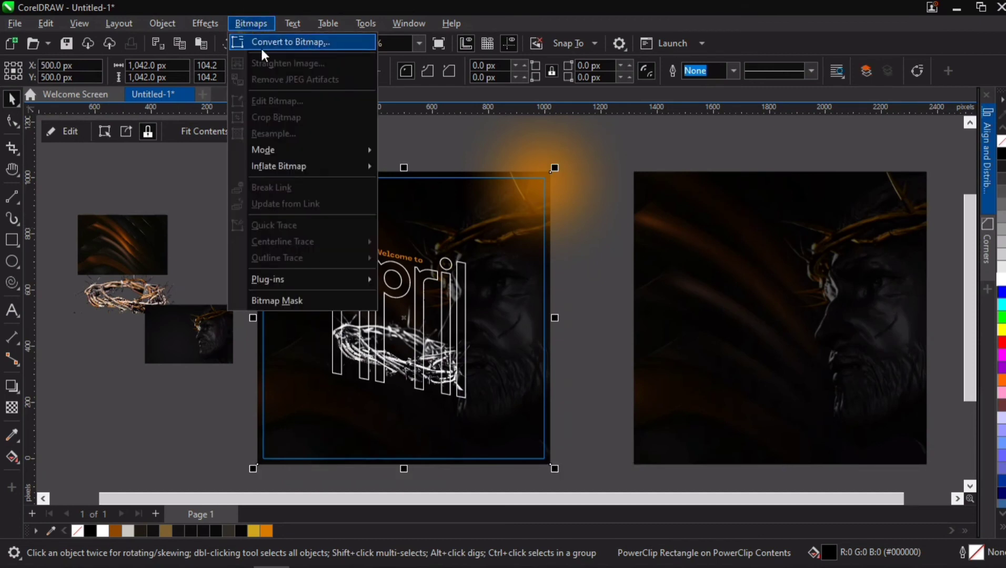
click(260, 45)
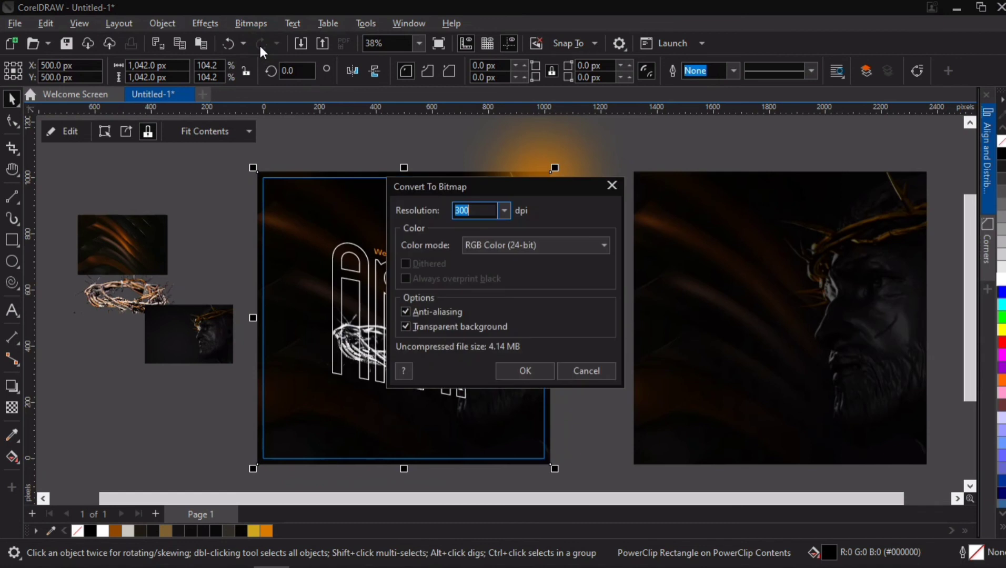
click(522, 372)
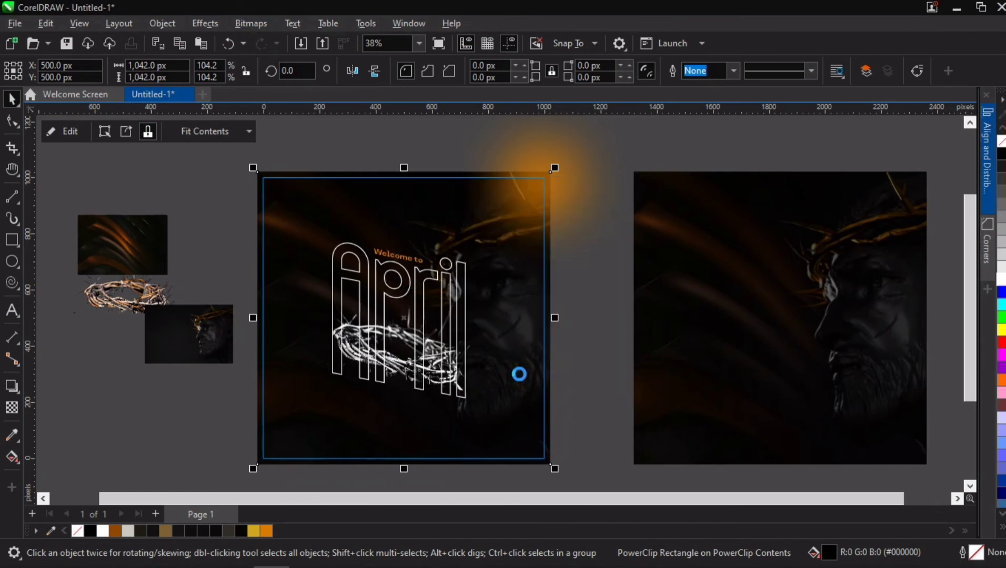
Add Gaussian noise with level 50, density 50 and Intensity color mode to the background bitmap
click(196, 24)
mouse_move(248, 242)
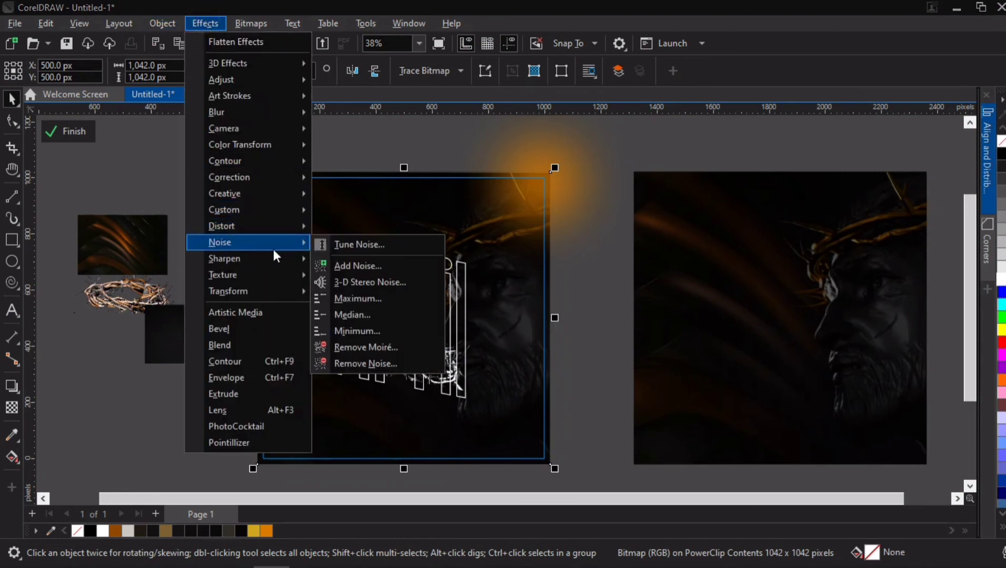
click(368, 265)
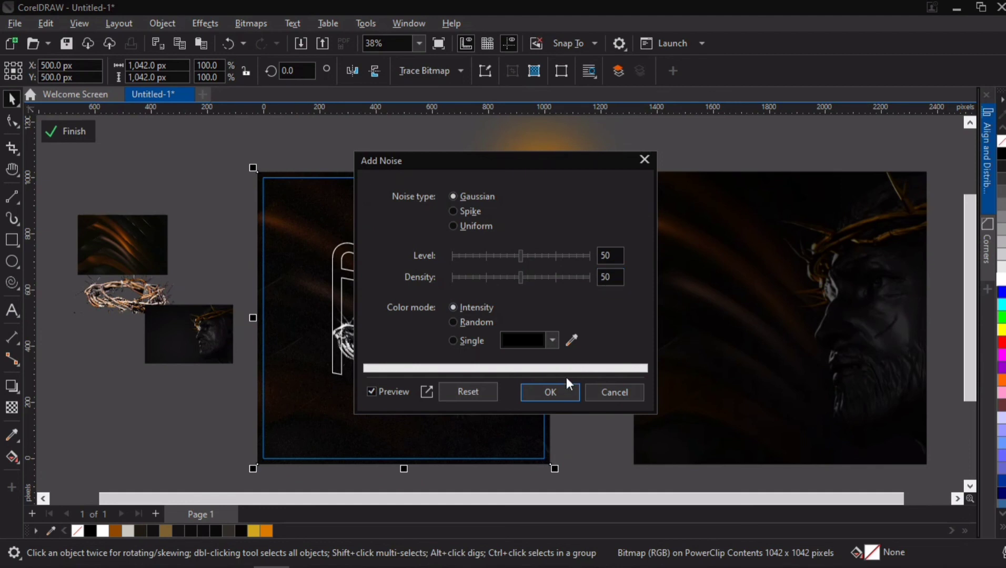
click(551, 392)
click(634, 308)
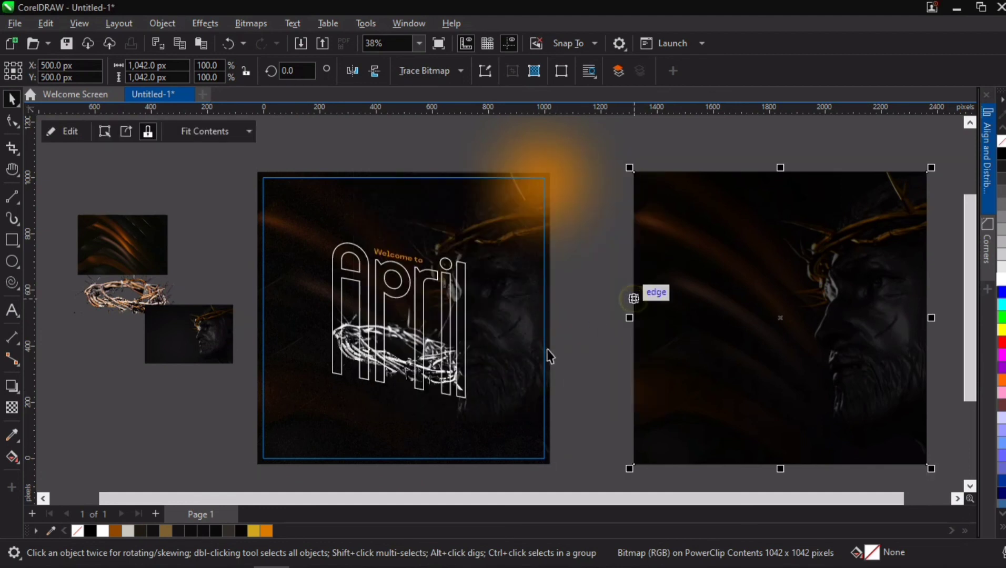
Reopen the PowerClip contents and set up Gaussian noise on the background bitmap with level 30 and density 30
double_click(394, 322)
click(298, 230)
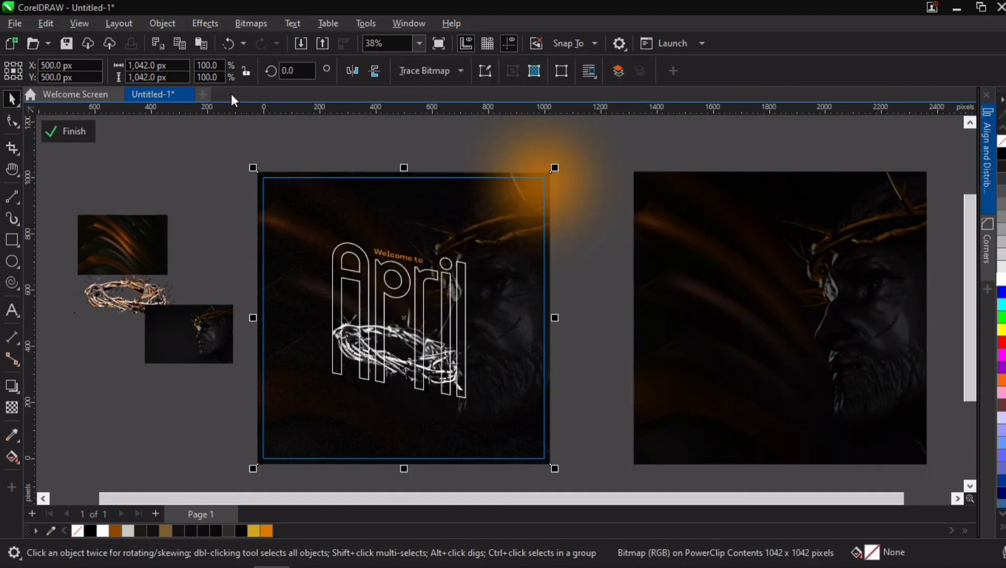
click(205, 24)
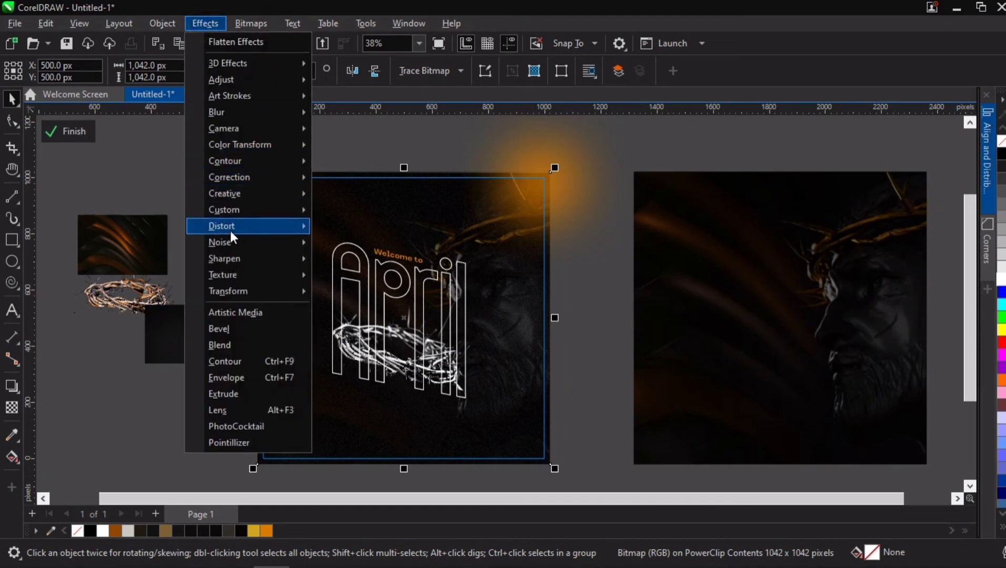
mouse_move(270, 242)
click(348, 265)
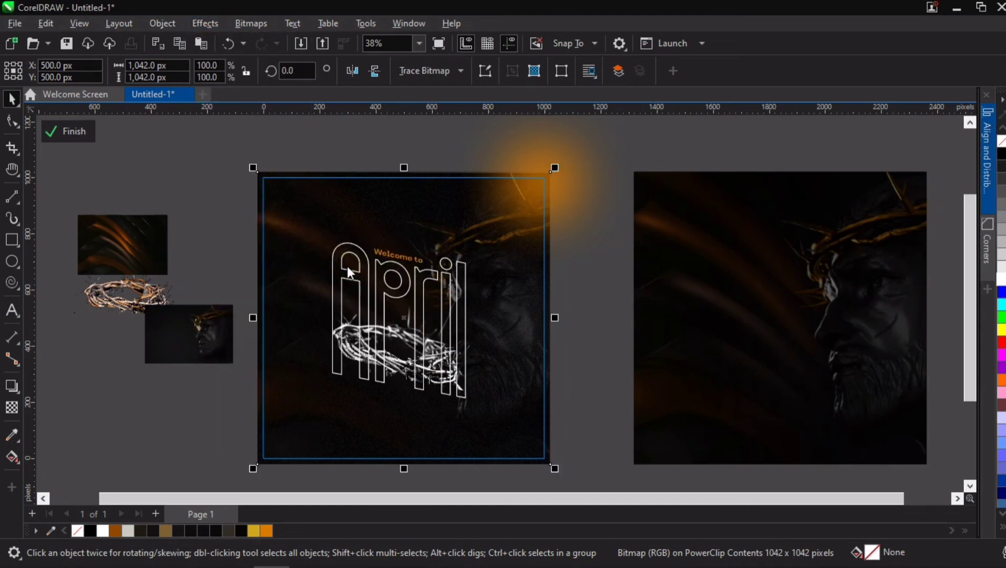
click(603, 256)
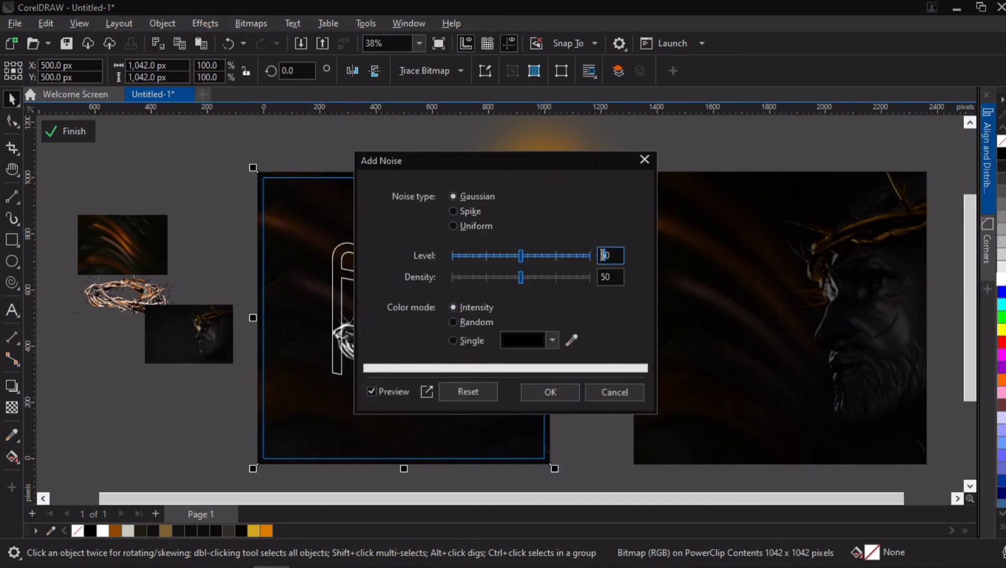
text(30)
key(Tab)
text(30)
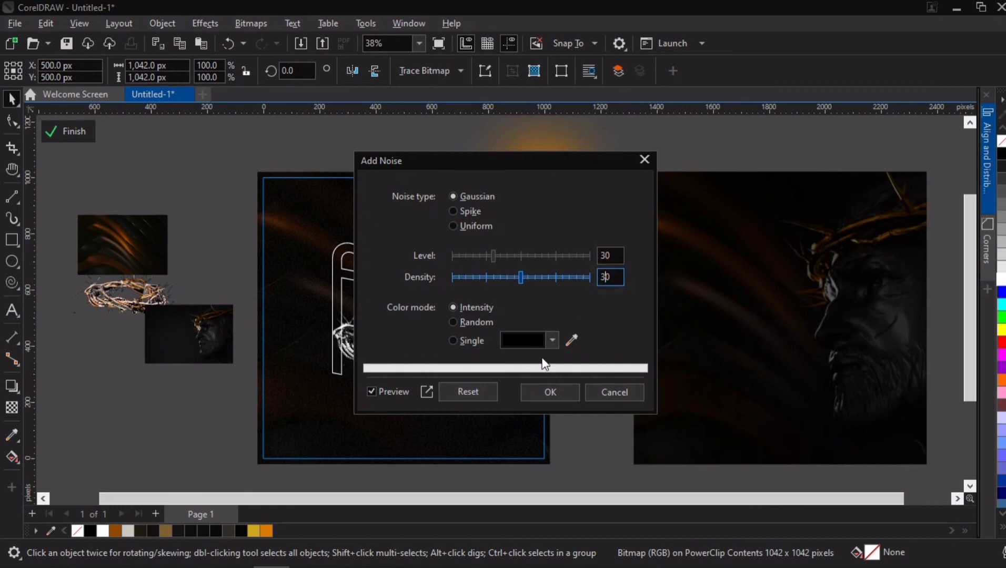
key(Tab)
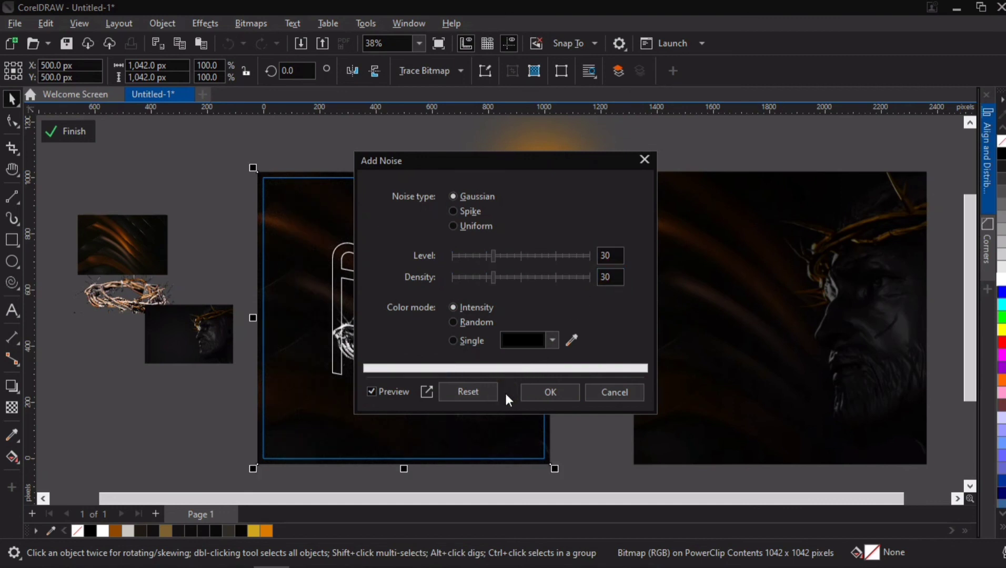
Raise the noise level and density to 40 in Intensity color mode, apply the effect and deselect the bitmap
drag(465, 160, 622, 188)
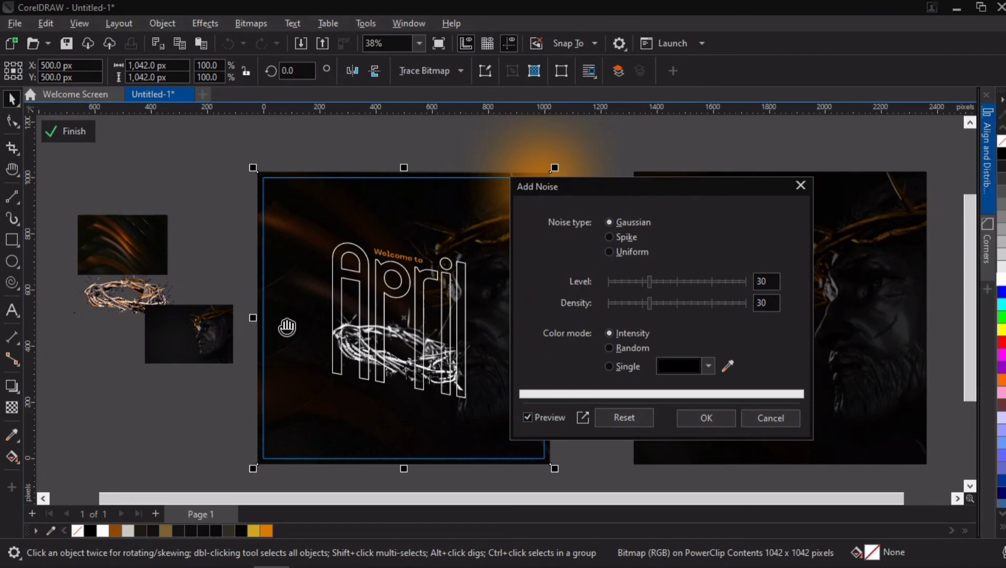
scroll(287, 328, up, 5)
scroll(287, 327, down, 3)
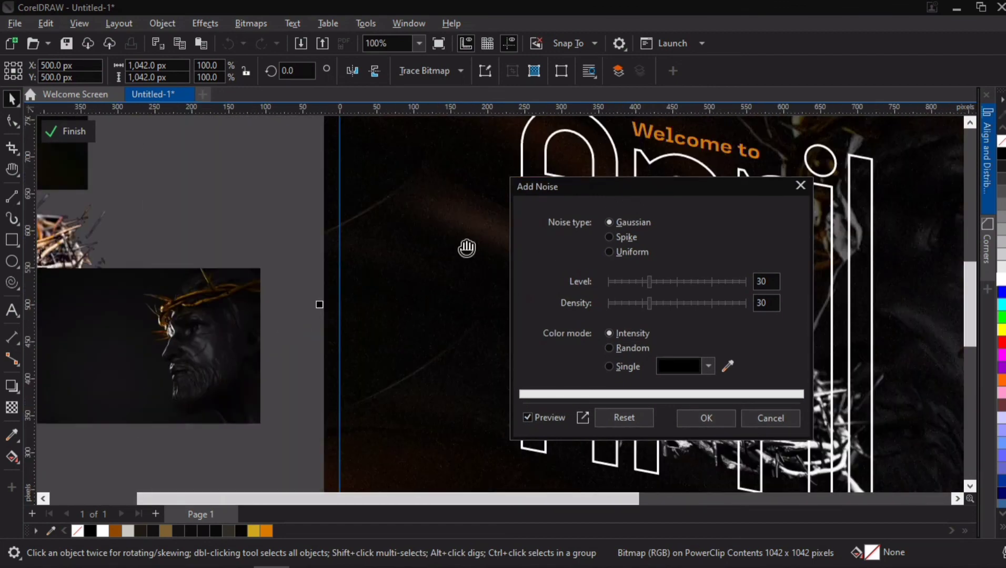
drag(356, 254, 201, 249)
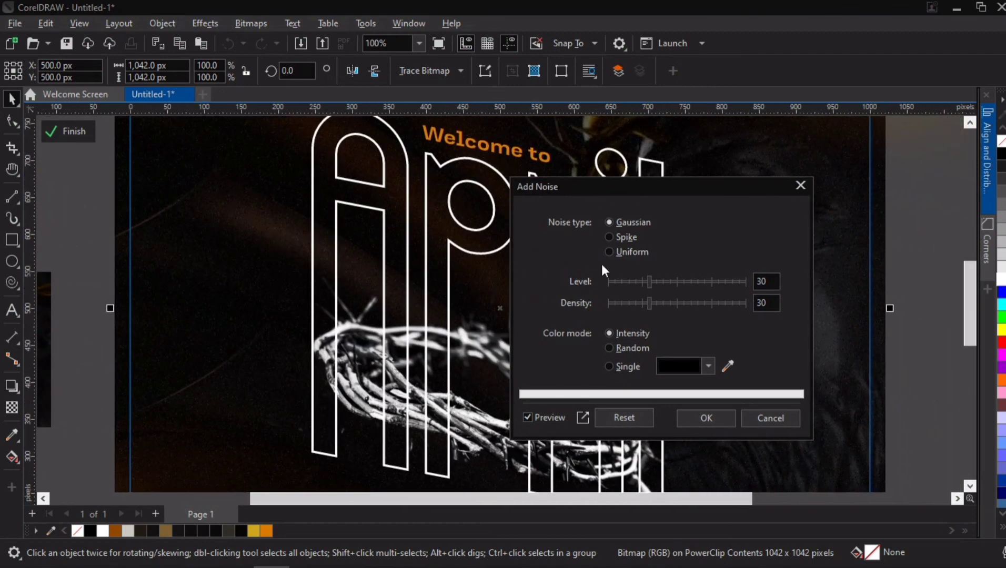
double_click(758, 283)
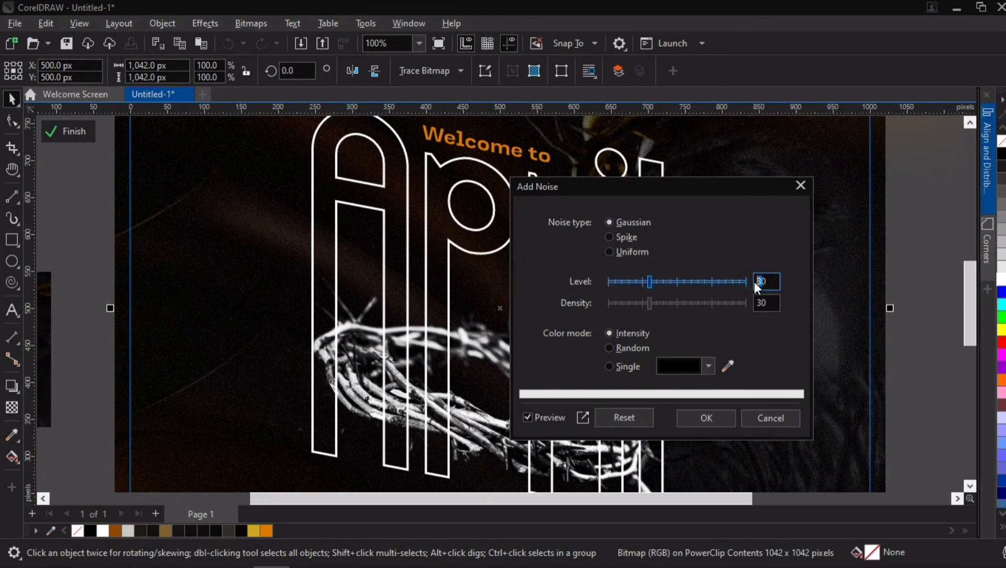
double_click(761, 307)
text(40)
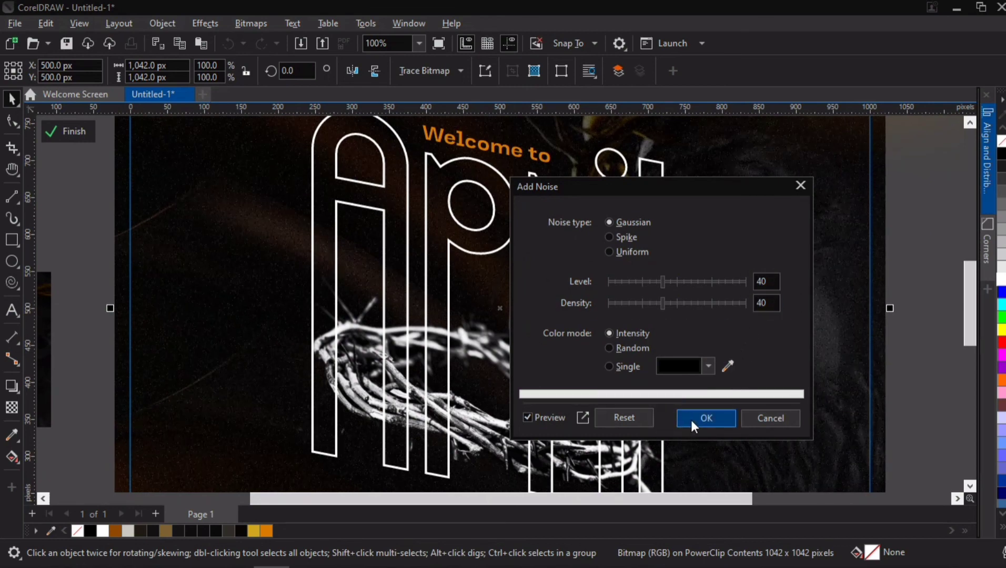
click(706, 417)
scroll(602, 393, down, 3)
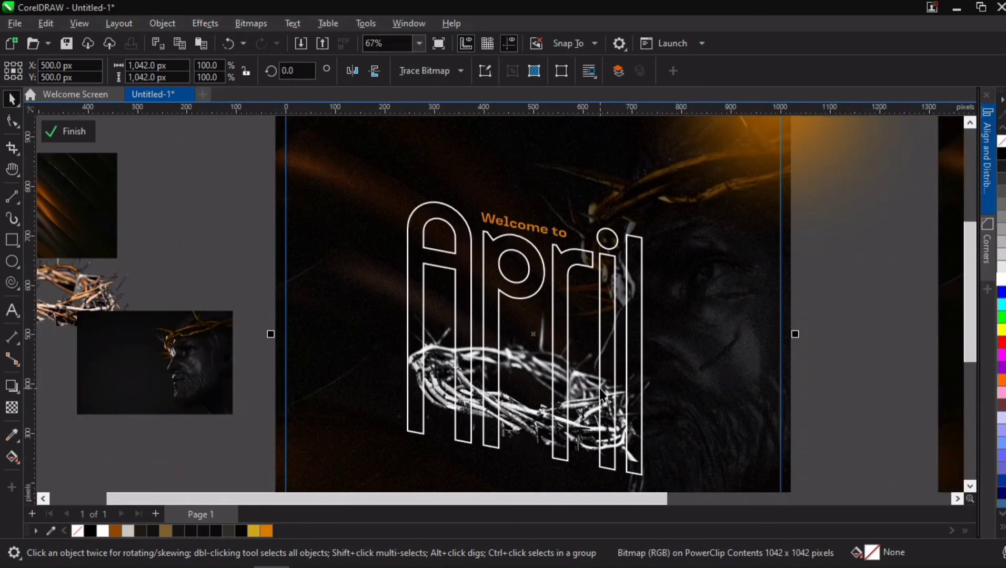
scroll(601, 393, down, 1)
drag(600, 390, 446, 336)
scroll(412, 321, down, 1)
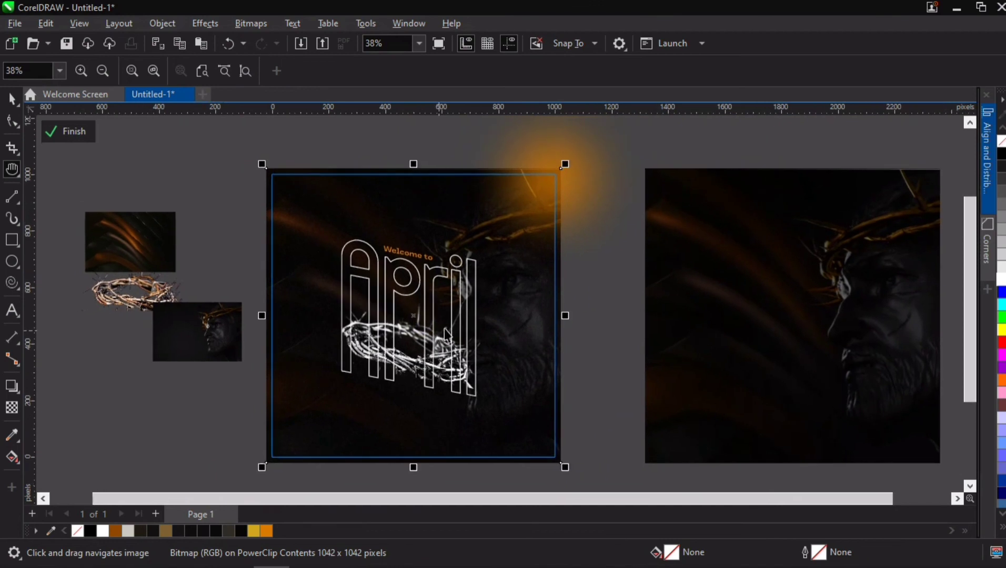
click(609, 294)
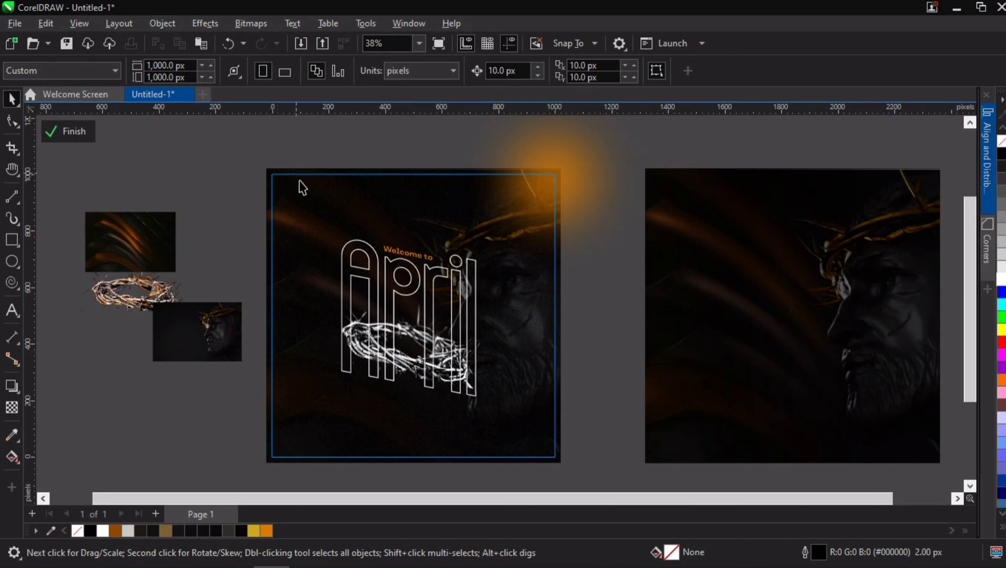
Nudge the orange glow at the page corner slightly and finish editing the PowerClip contents
click(545, 191)
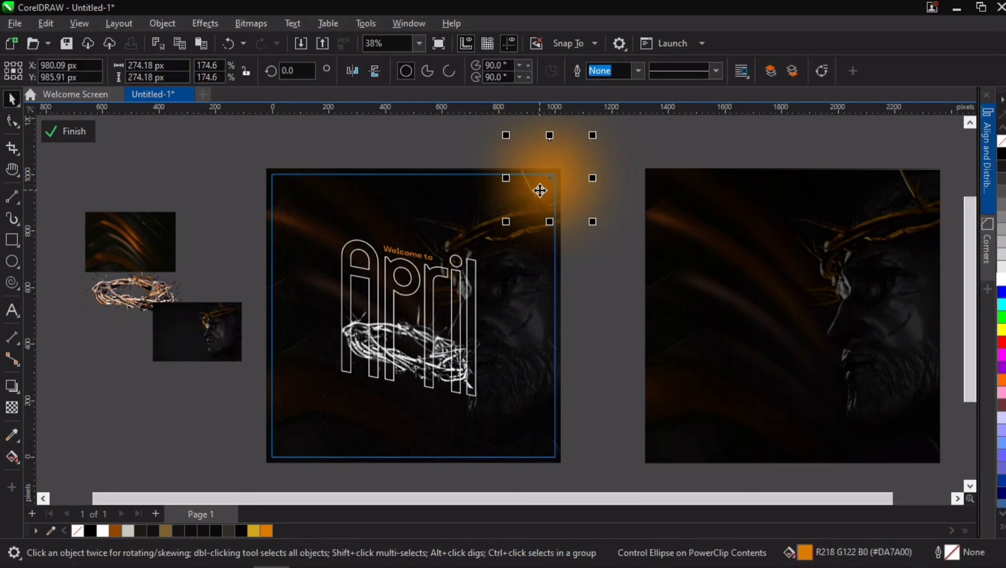
key(Down)
click(246, 239)
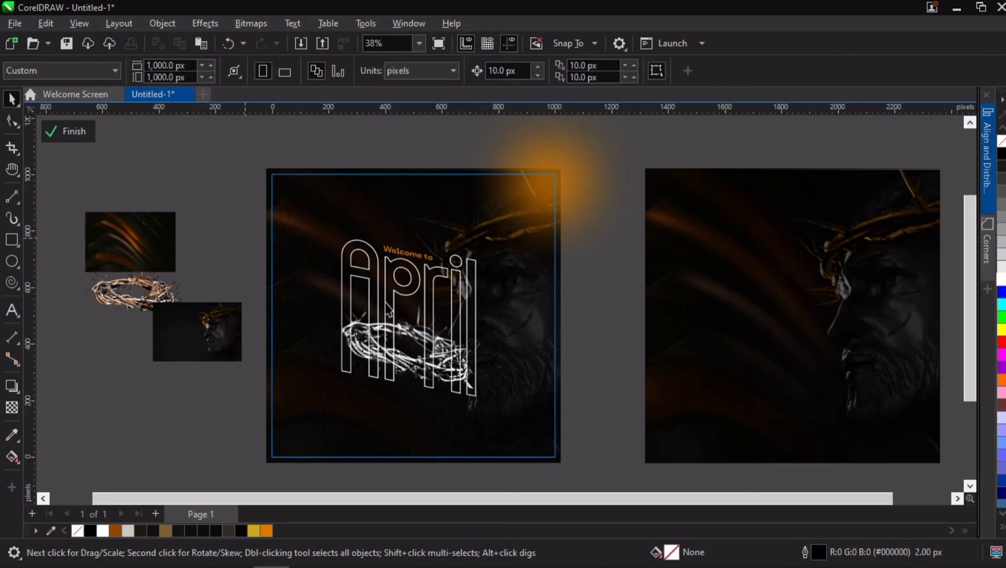
drag(451, 299, 433, 286)
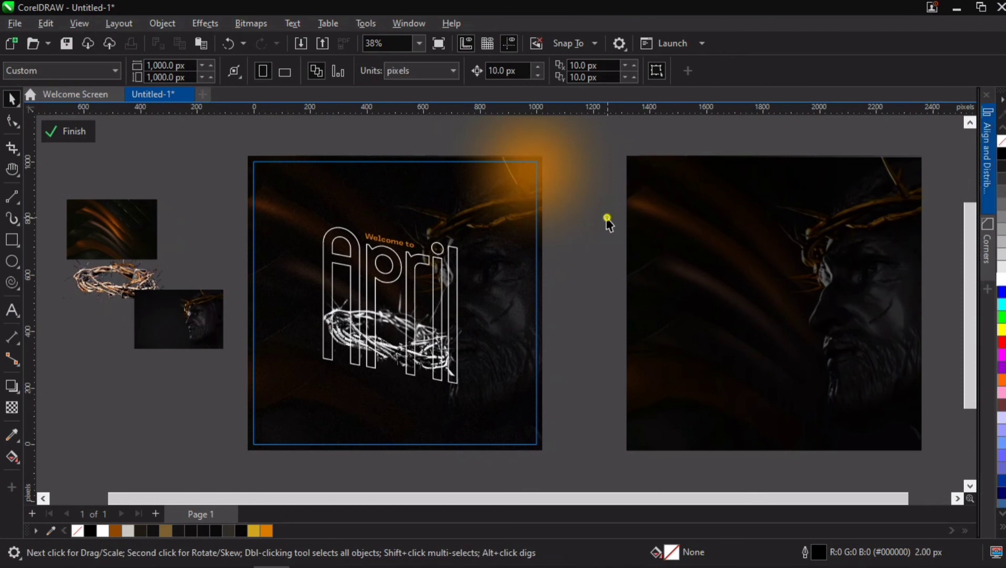
ctrl+click(602, 304)
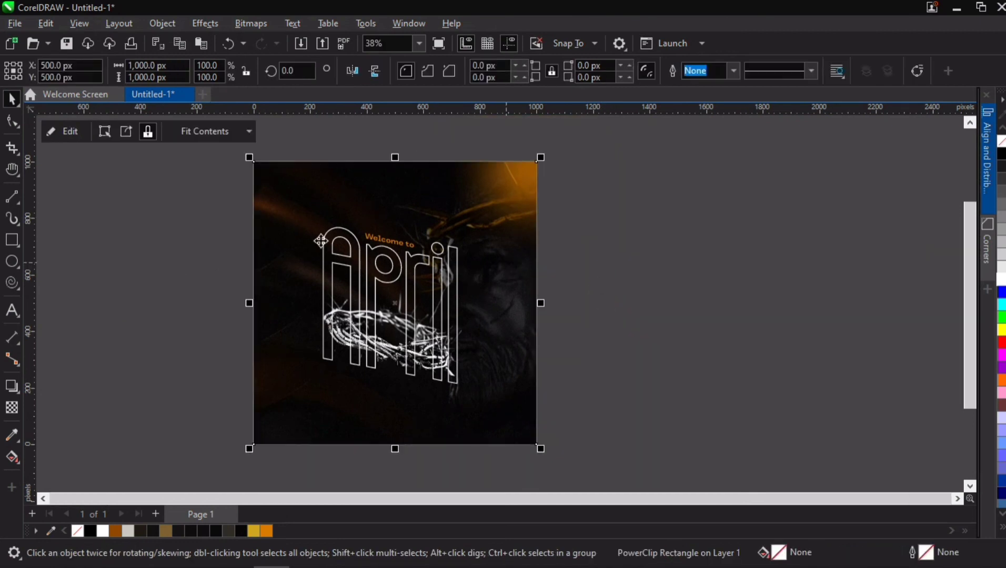
Nudge the "Welcome to April" lettering and crown group slightly left inside the PowerClip, to X 441.78 px, and finish editing
click(406, 288)
ctrl+click(406, 290)
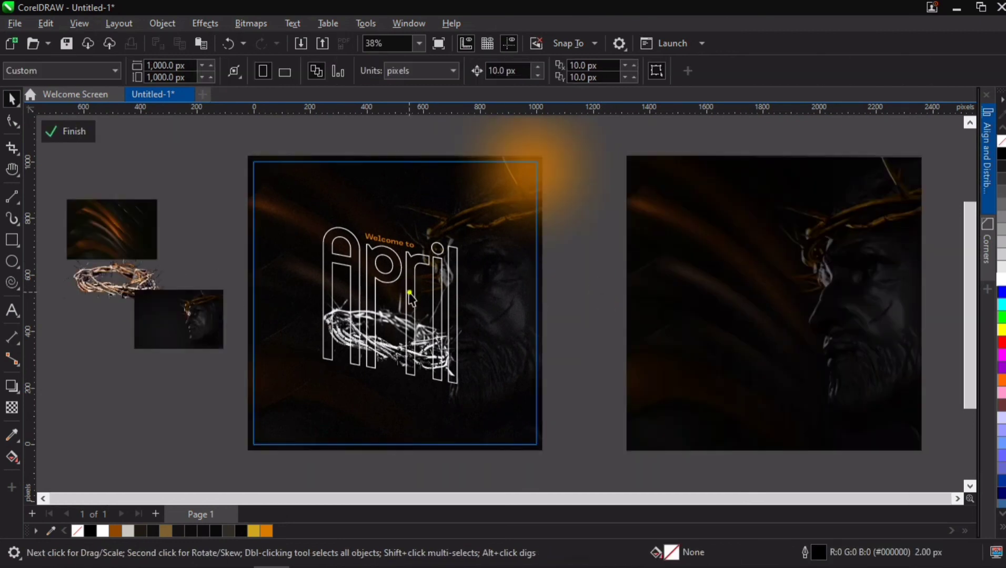
drag(410, 292, 410, 293)
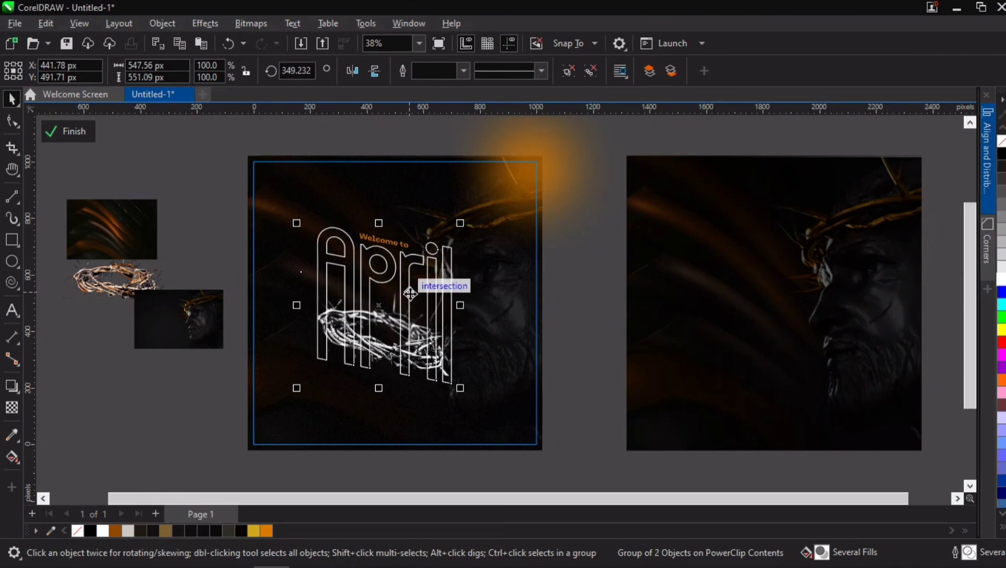
click(570, 275)
ctrl+click(585, 337)
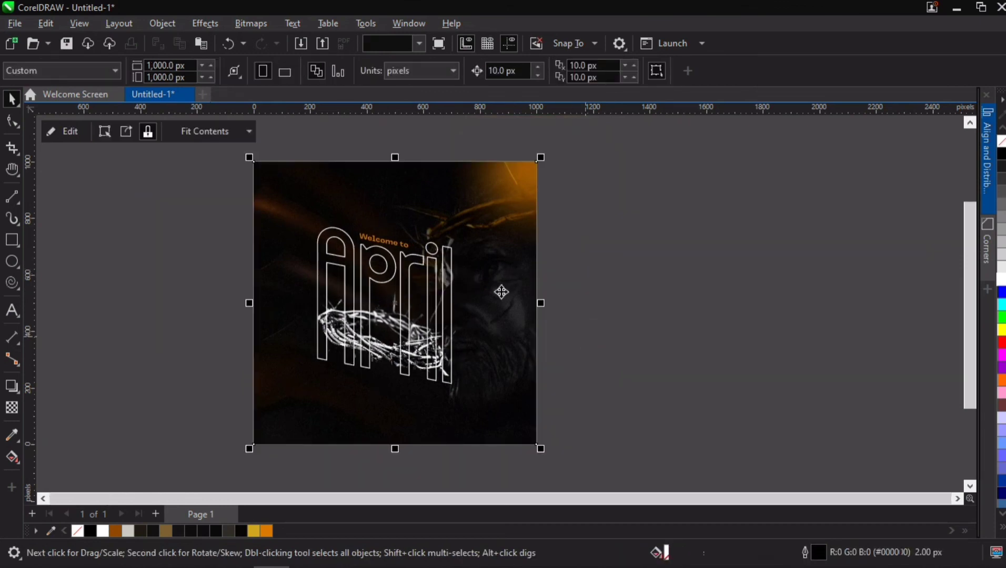
key(ctrl+e)
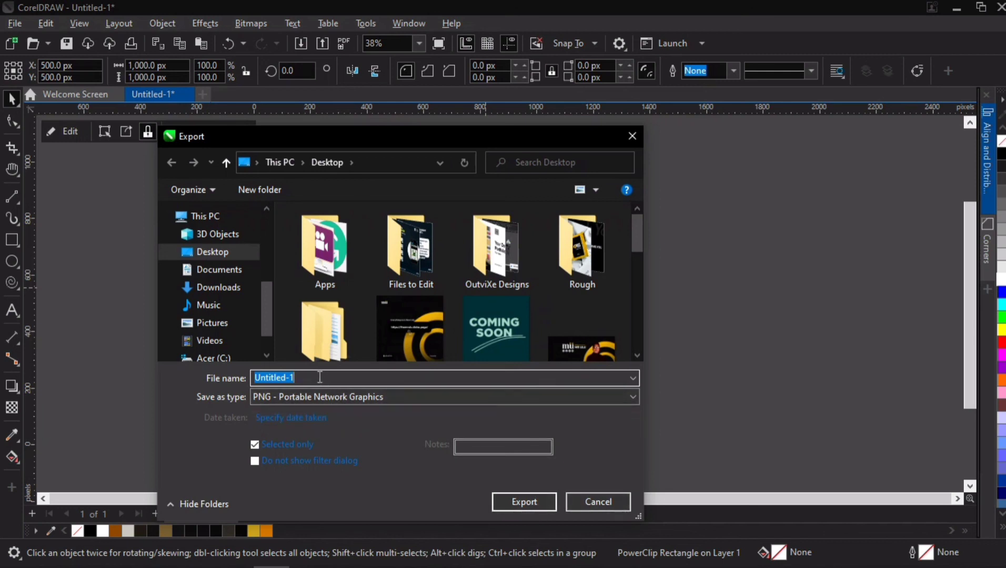
click(624, 502)
click(683, 352)
scroll(404, 320, up, 1)
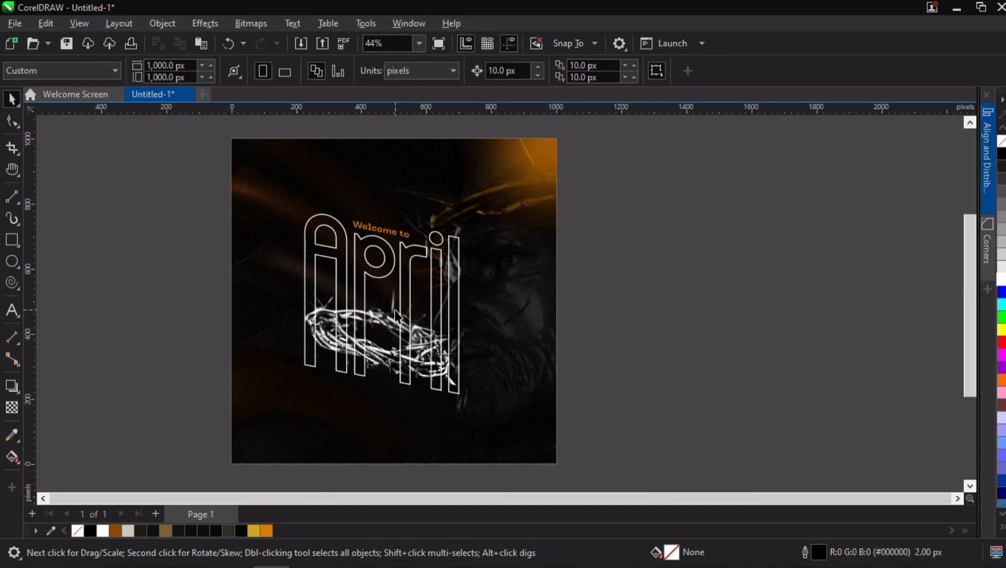
Try skewing the lettering and crown group the opposite way, rising toward the face, and moving it lower on the page
double_click(389, 264)
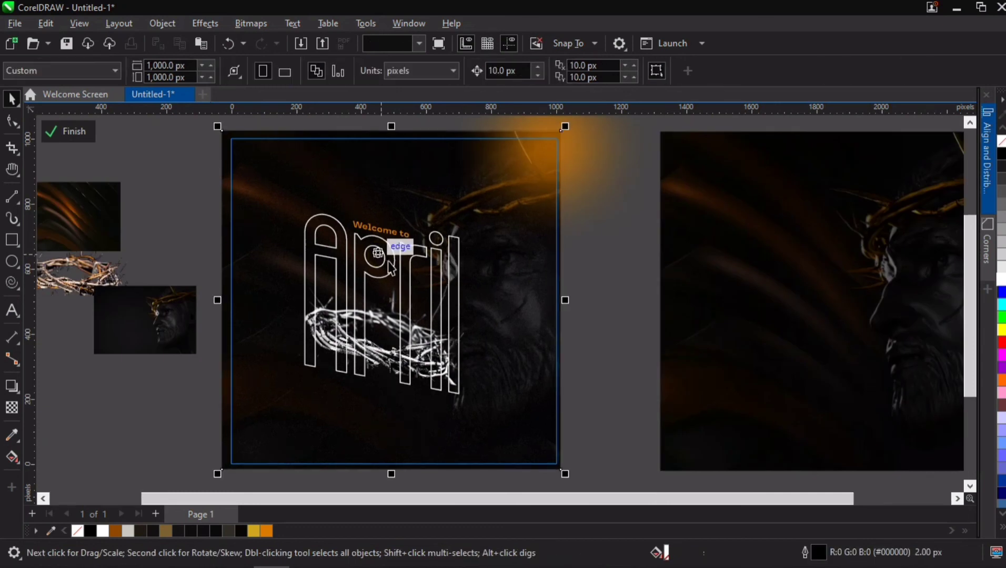
click(388, 263)
key(ctrl+z)
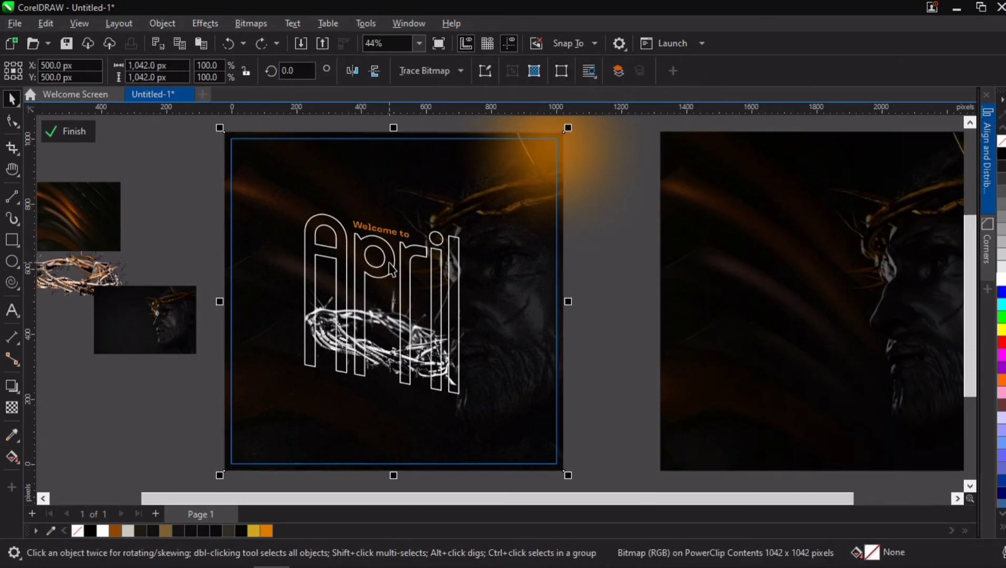
click(388, 262)
drag(460, 315, 437, 285)
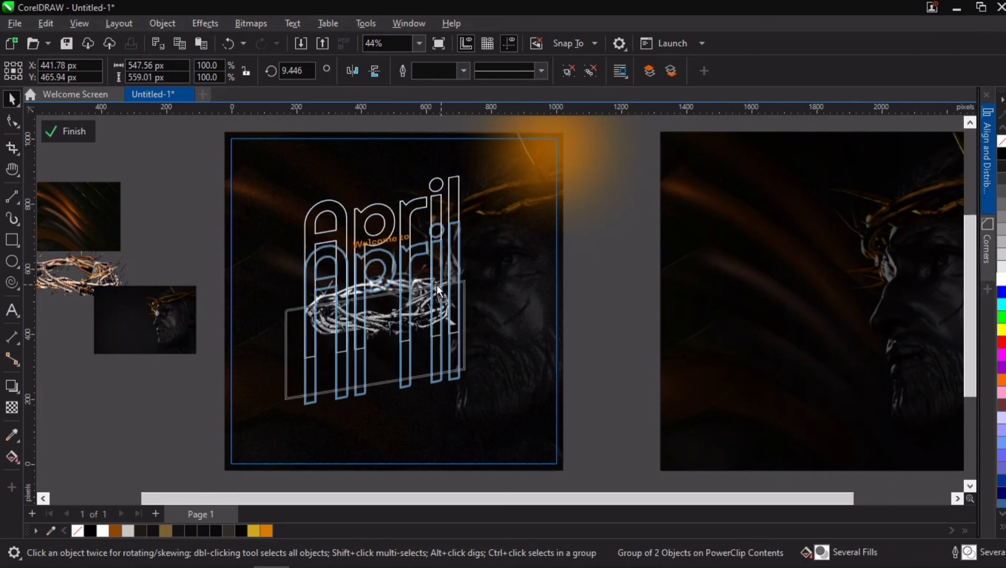
drag(516, 277, 515, 277)
click(639, 266)
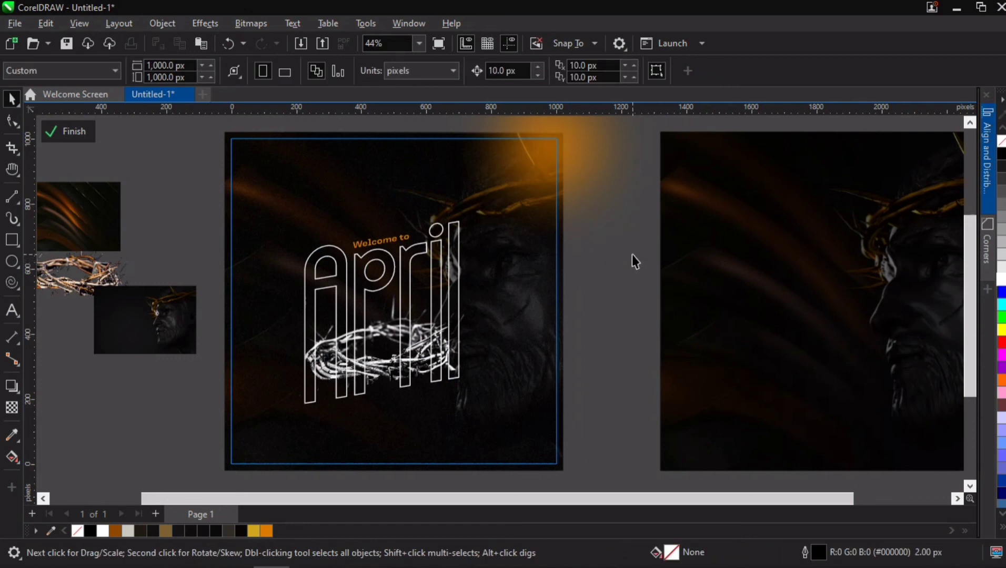
Undo the opposite skew and the move of the lettering group, and finish editing the PowerClip contents
drag(455, 272, 454, 252)
key(ctrl+z)
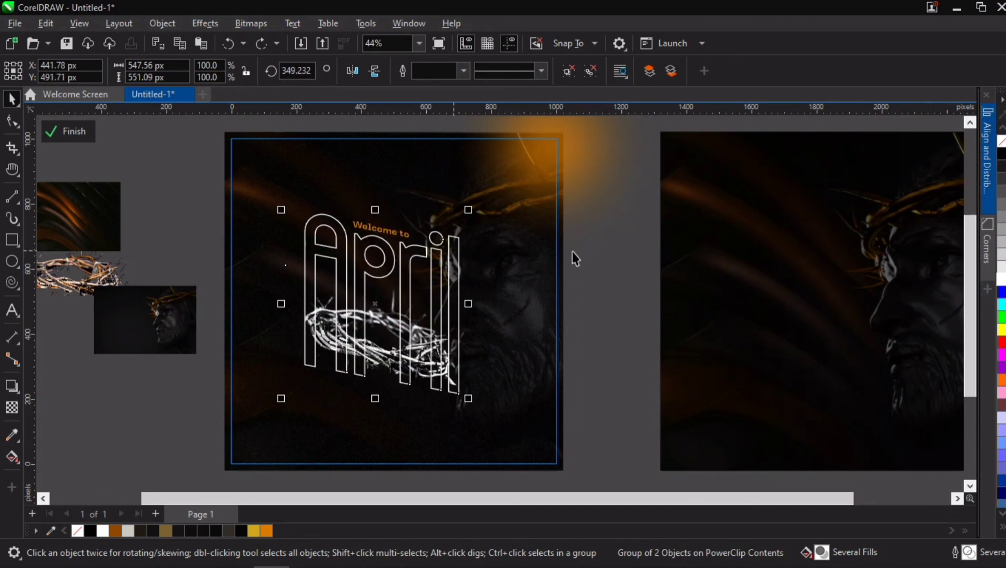
click(628, 291)
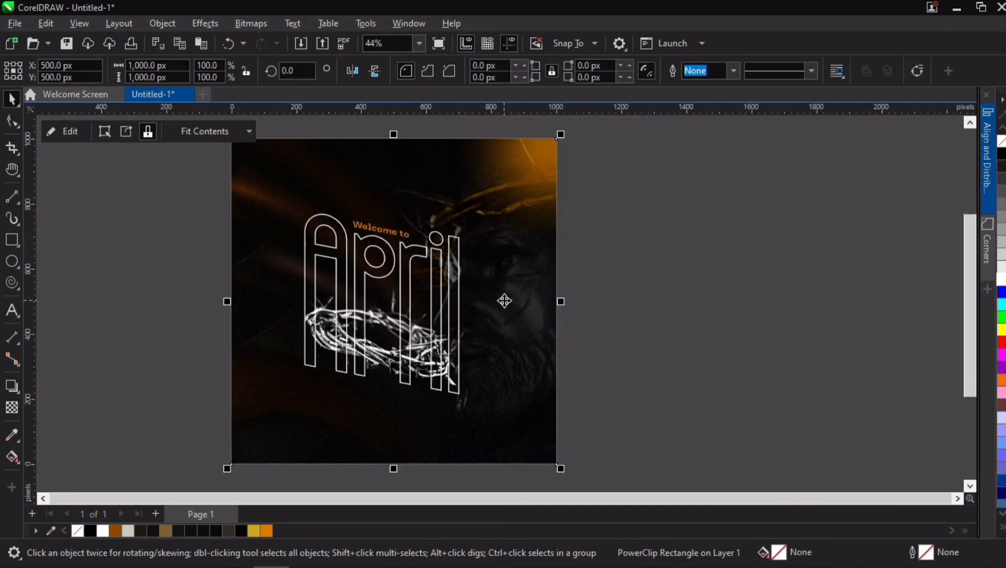